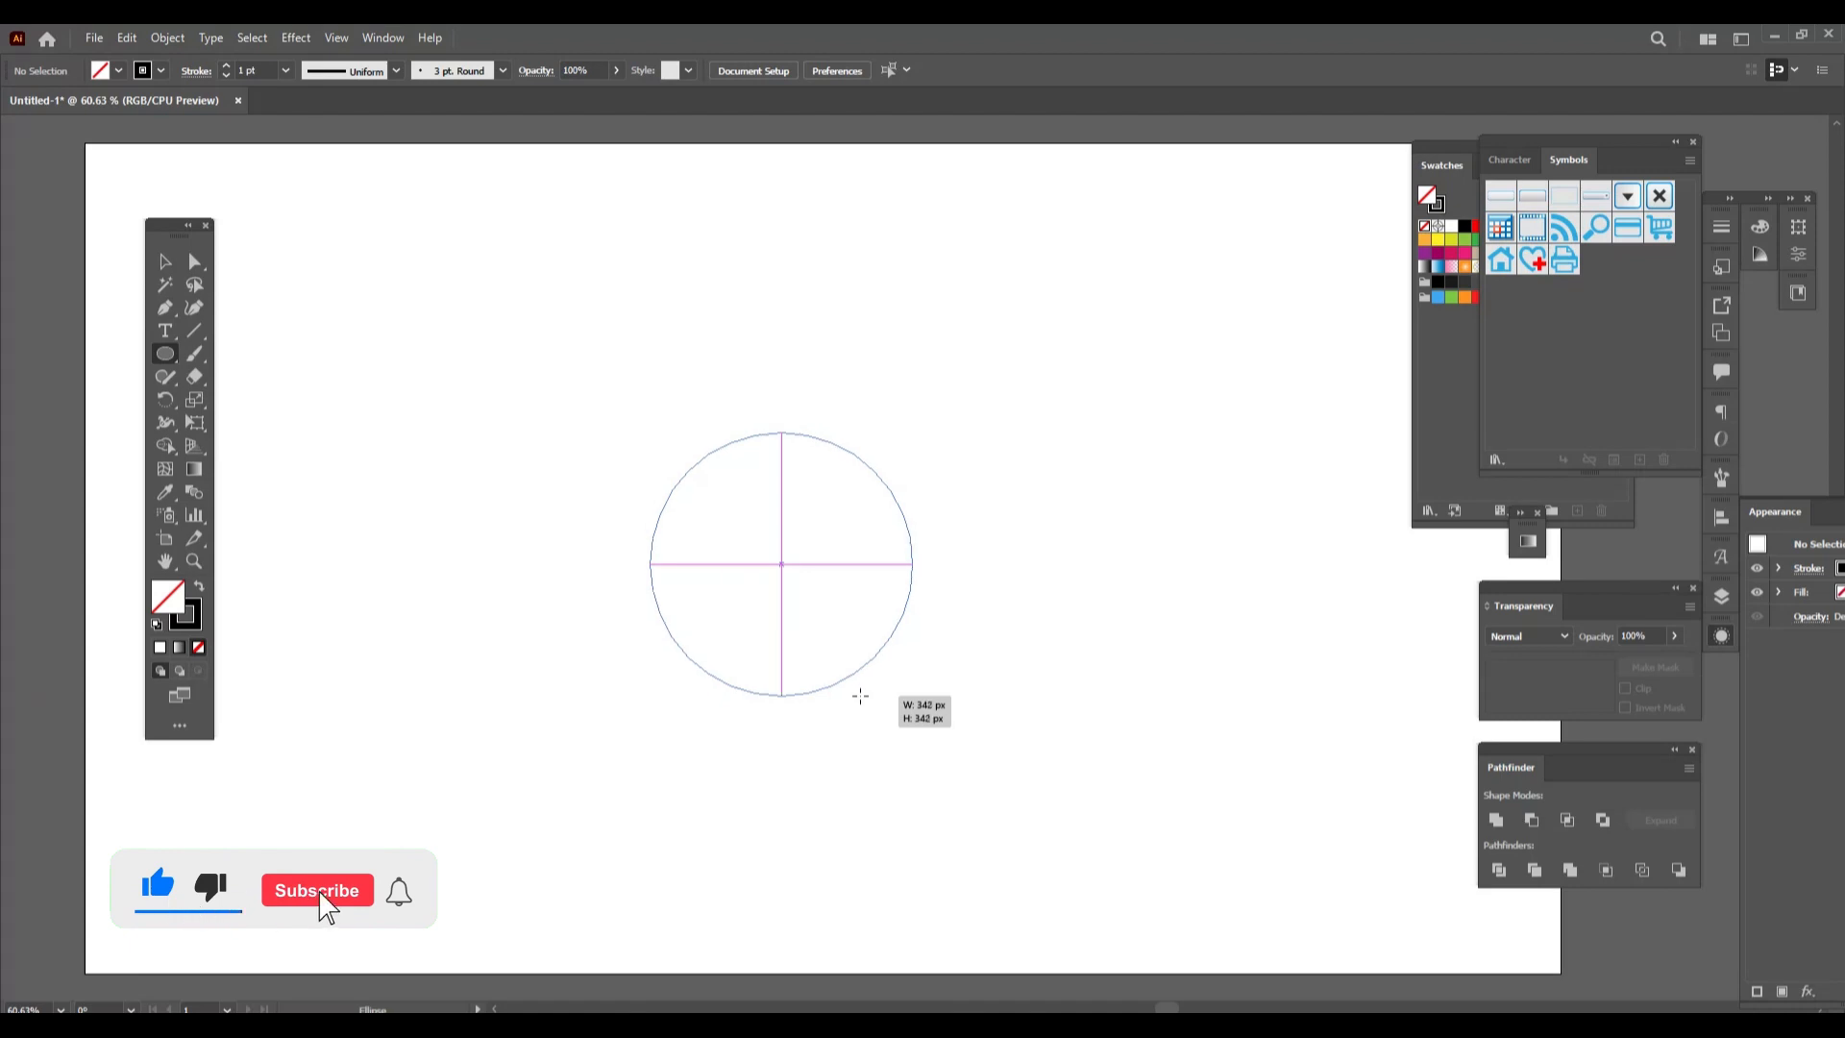
Increase the stroke weight of the drawn circle to 15 pt.
{"action": "left_click", "coordinate": [165, 266]}
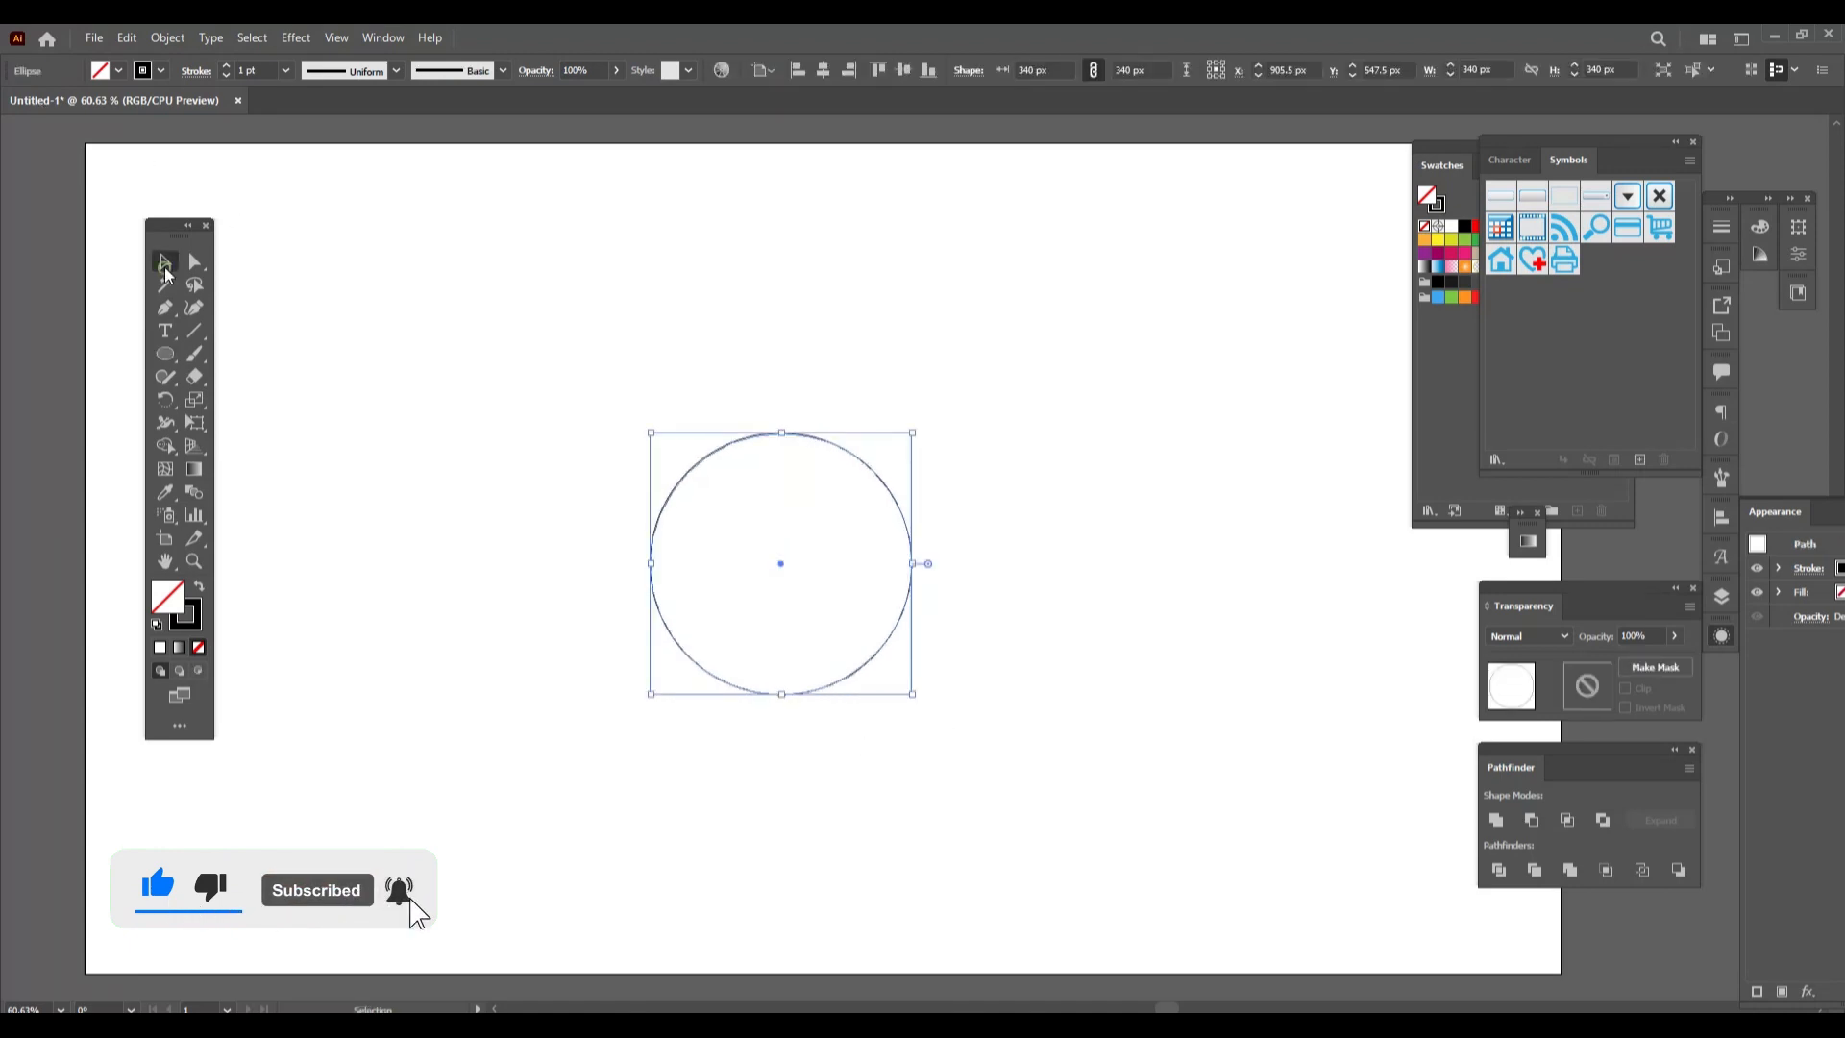
{"action": "left_click", "coordinate": [227, 65]}
{"action": "left_click", "coordinate": [227, 64]}
{"action": "left_click", "coordinate": [227, 65]}
{"action": "left_click", "coordinate": [226, 64]}
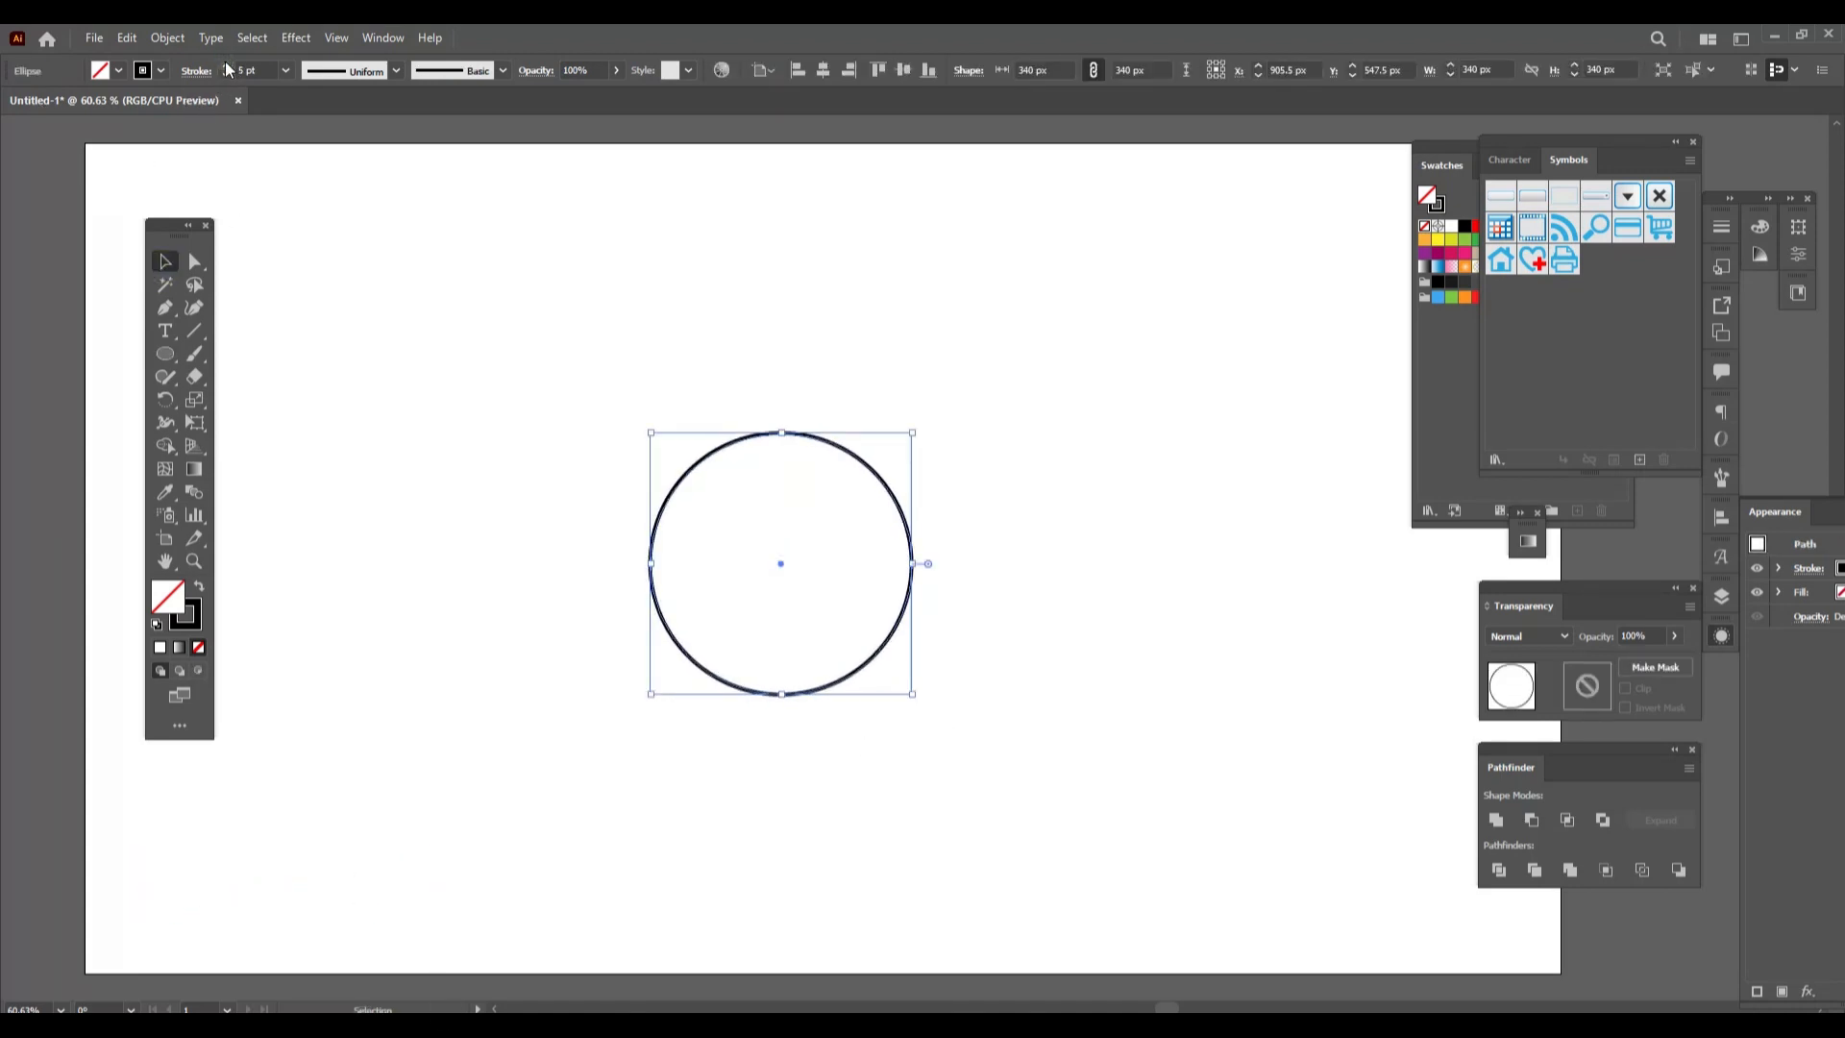
{"action": "left_click", "coordinate": [227, 64]}
{"action": "left_click", "coordinate": [227, 64]}
{"action": "left_click", "coordinate": [227, 65]}
{"action": "left_click", "coordinate": [227, 64]}
{"action": "left_click", "coordinate": [227, 64]}
{"action": "left_click", "coordinate": [227, 64]}
{"action": "left_click", "coordinate": [226, 65]}
{"action": "left_click", "coordinate": [227, 64]}
{"action": "left_click", "coordinate": [227, 65]}
{"action": "left_click", "coordinate": [227, 64]}
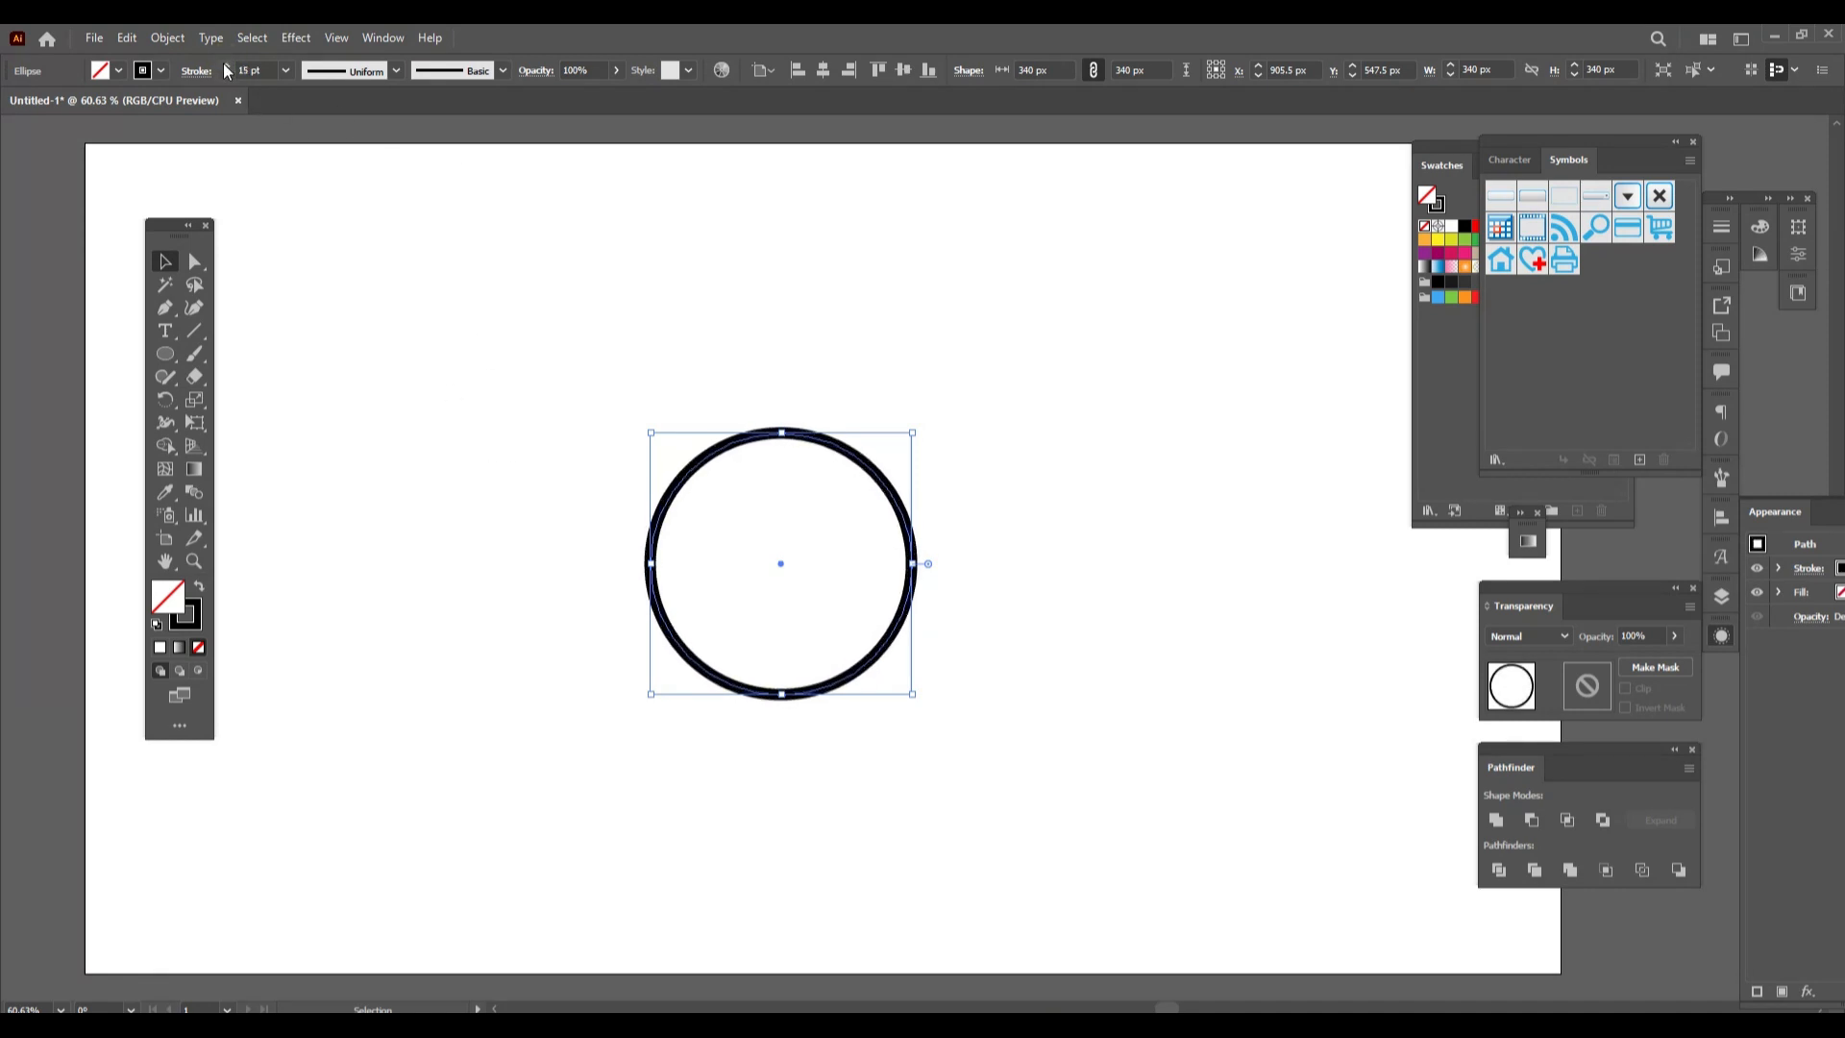
Shrink the circle around its centre to about 300 px across and set its stroke weight to 20 pt.
{"action": "left_click_drag", "start_coordinate": [917, 699], "coordinate": [896, 681]}
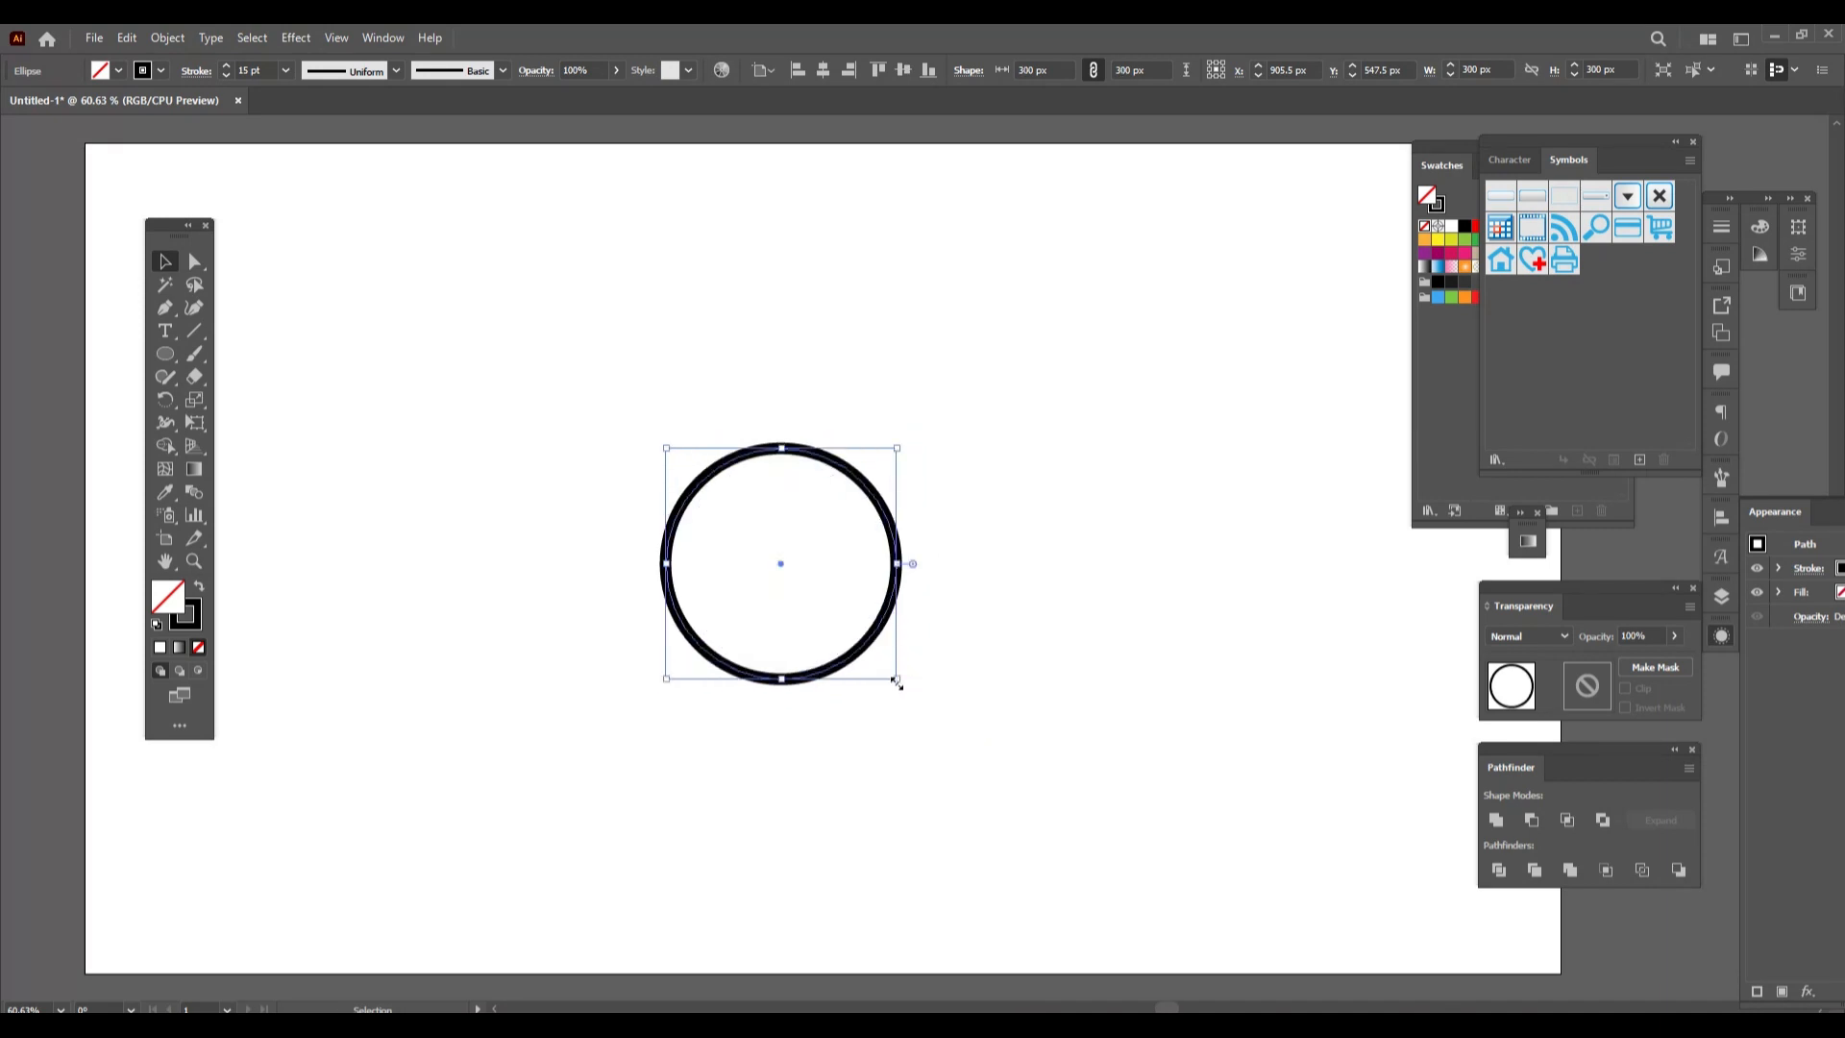
{"action": "left_click", "coordinate": [227, 65]}
{"action": "left_click", "coordinate": [226, 66]}
{"action": "left_click", "coordinate": [227, 66]}
{"action": "left_click", "coordinate": [227, 66]}
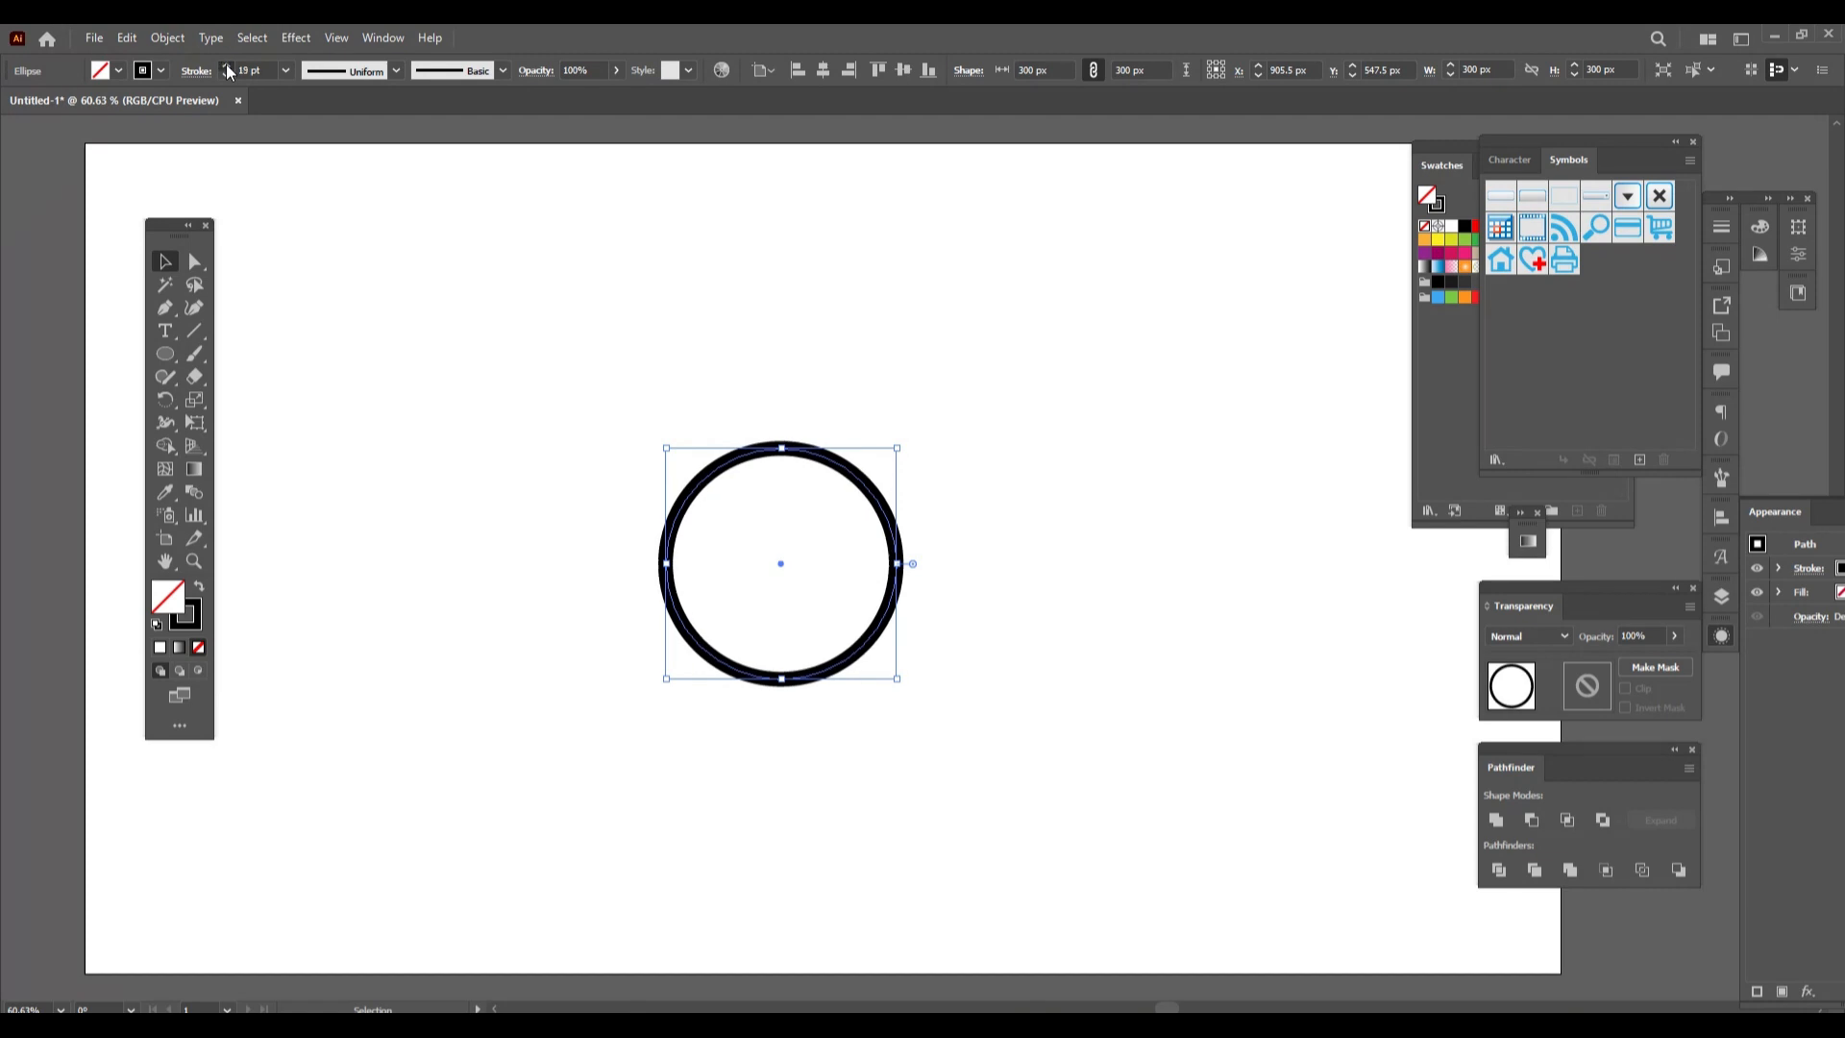
{"action": "left_click", "coordinate": [227, 65]}
Expand the circle into a filled ring and move it toward the upper-left part of the artboard.
{"action": "left_click", "coordinate": [166, 37]}
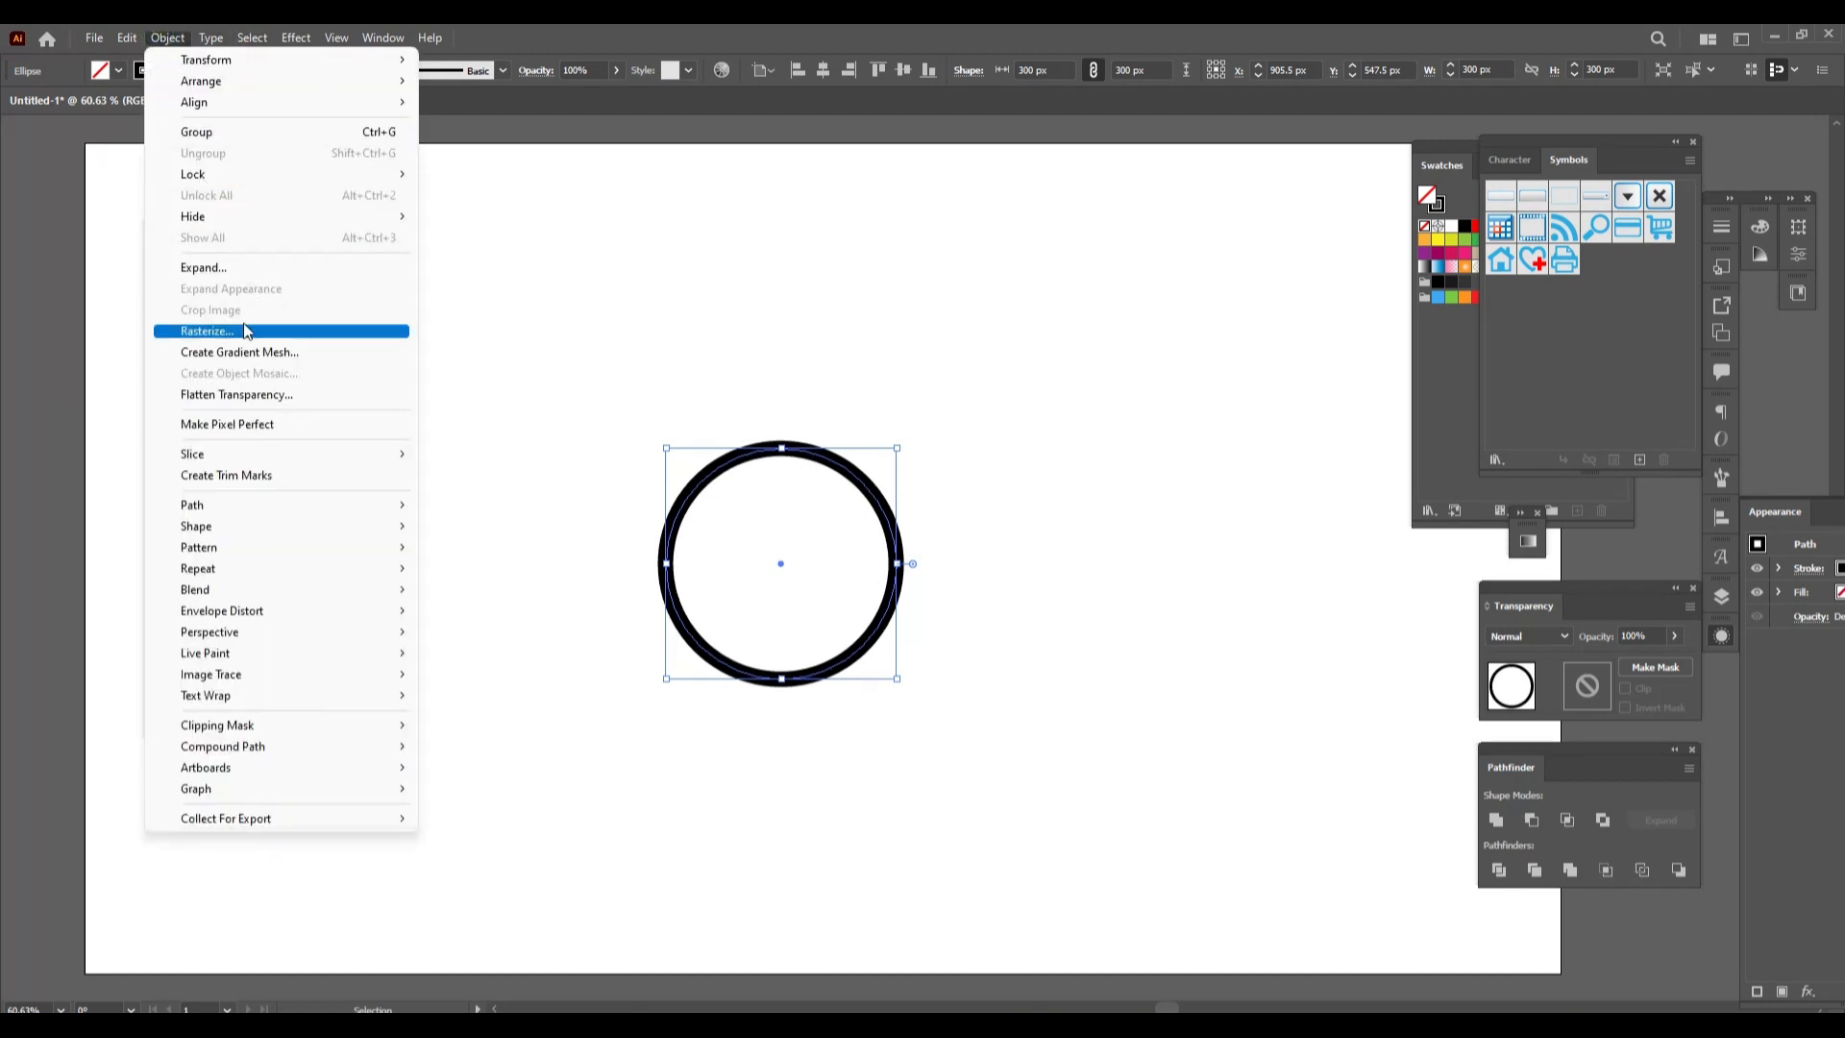
{"action": "left_click", "coordinate": [235, 266]}
{"action": "left_click", "coordinate": [259, 734]}
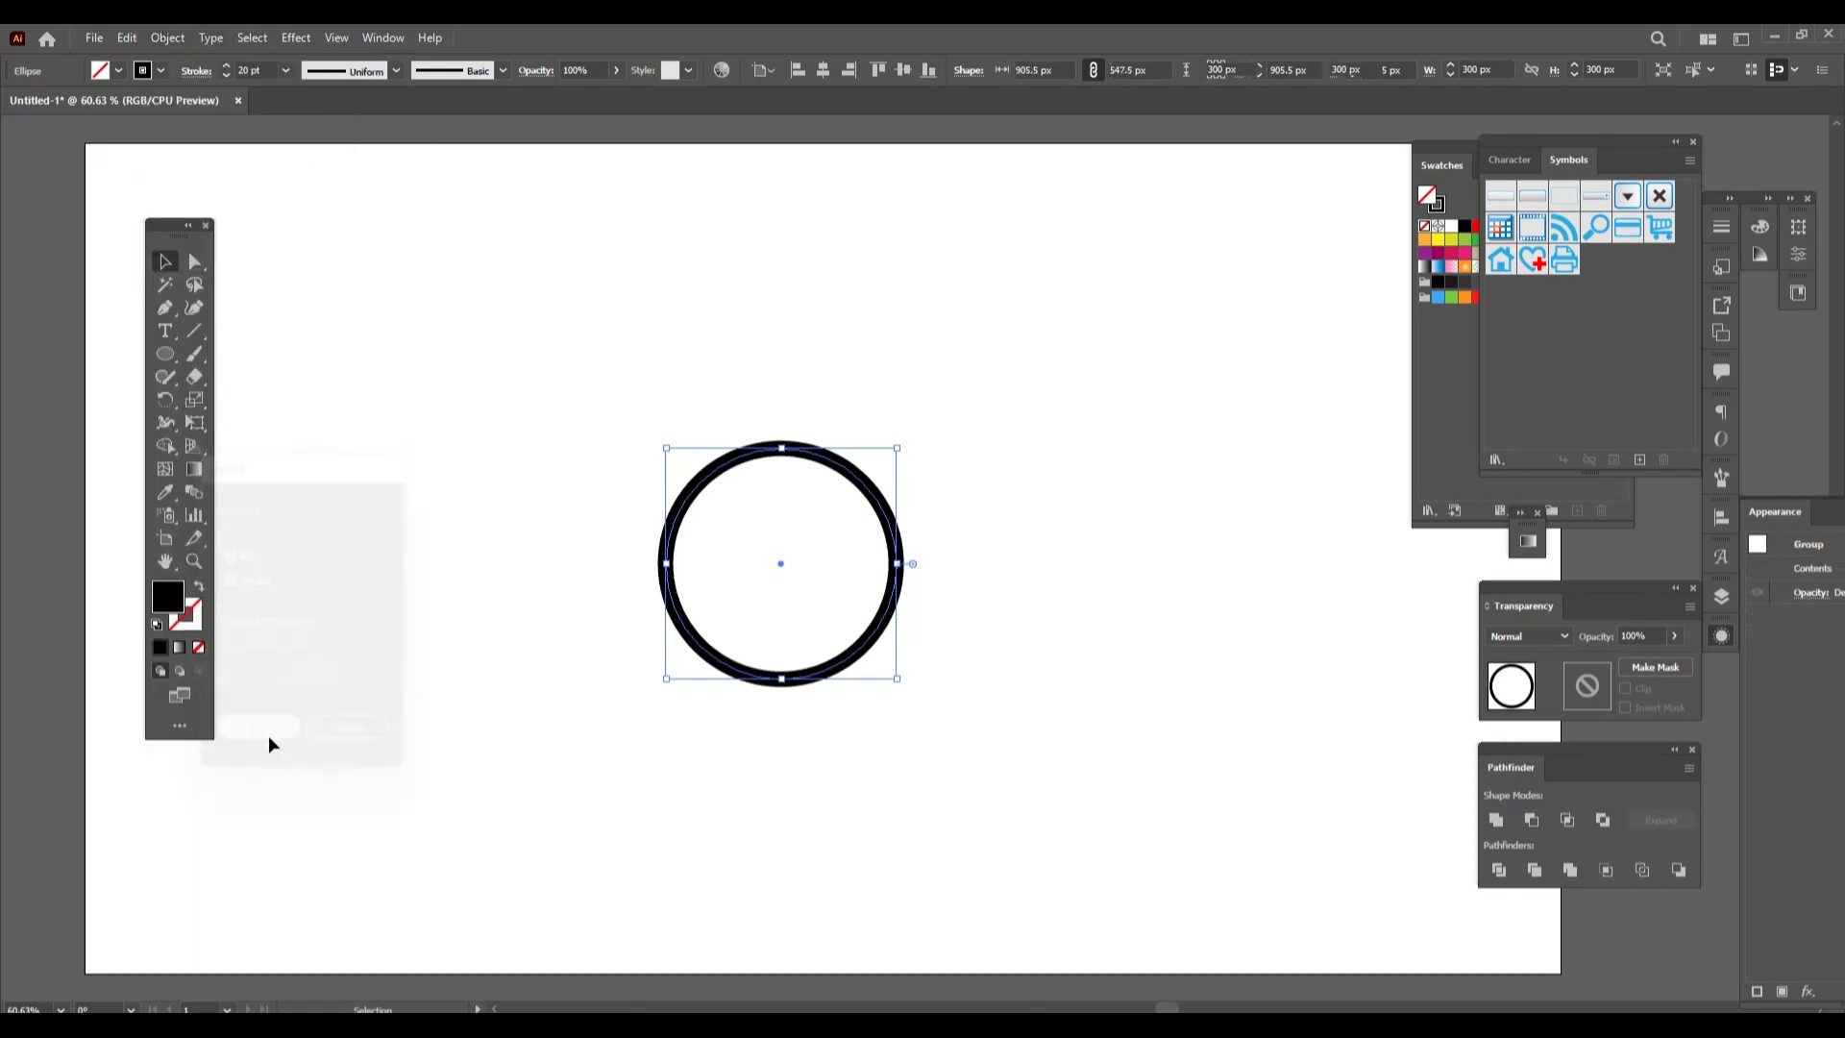
{"action": "left_click", "coordinate": [1033, 642]}
{"action": "left_click_drag", "start_coordinate": [893, 601], "coordinate": [694, 511]}
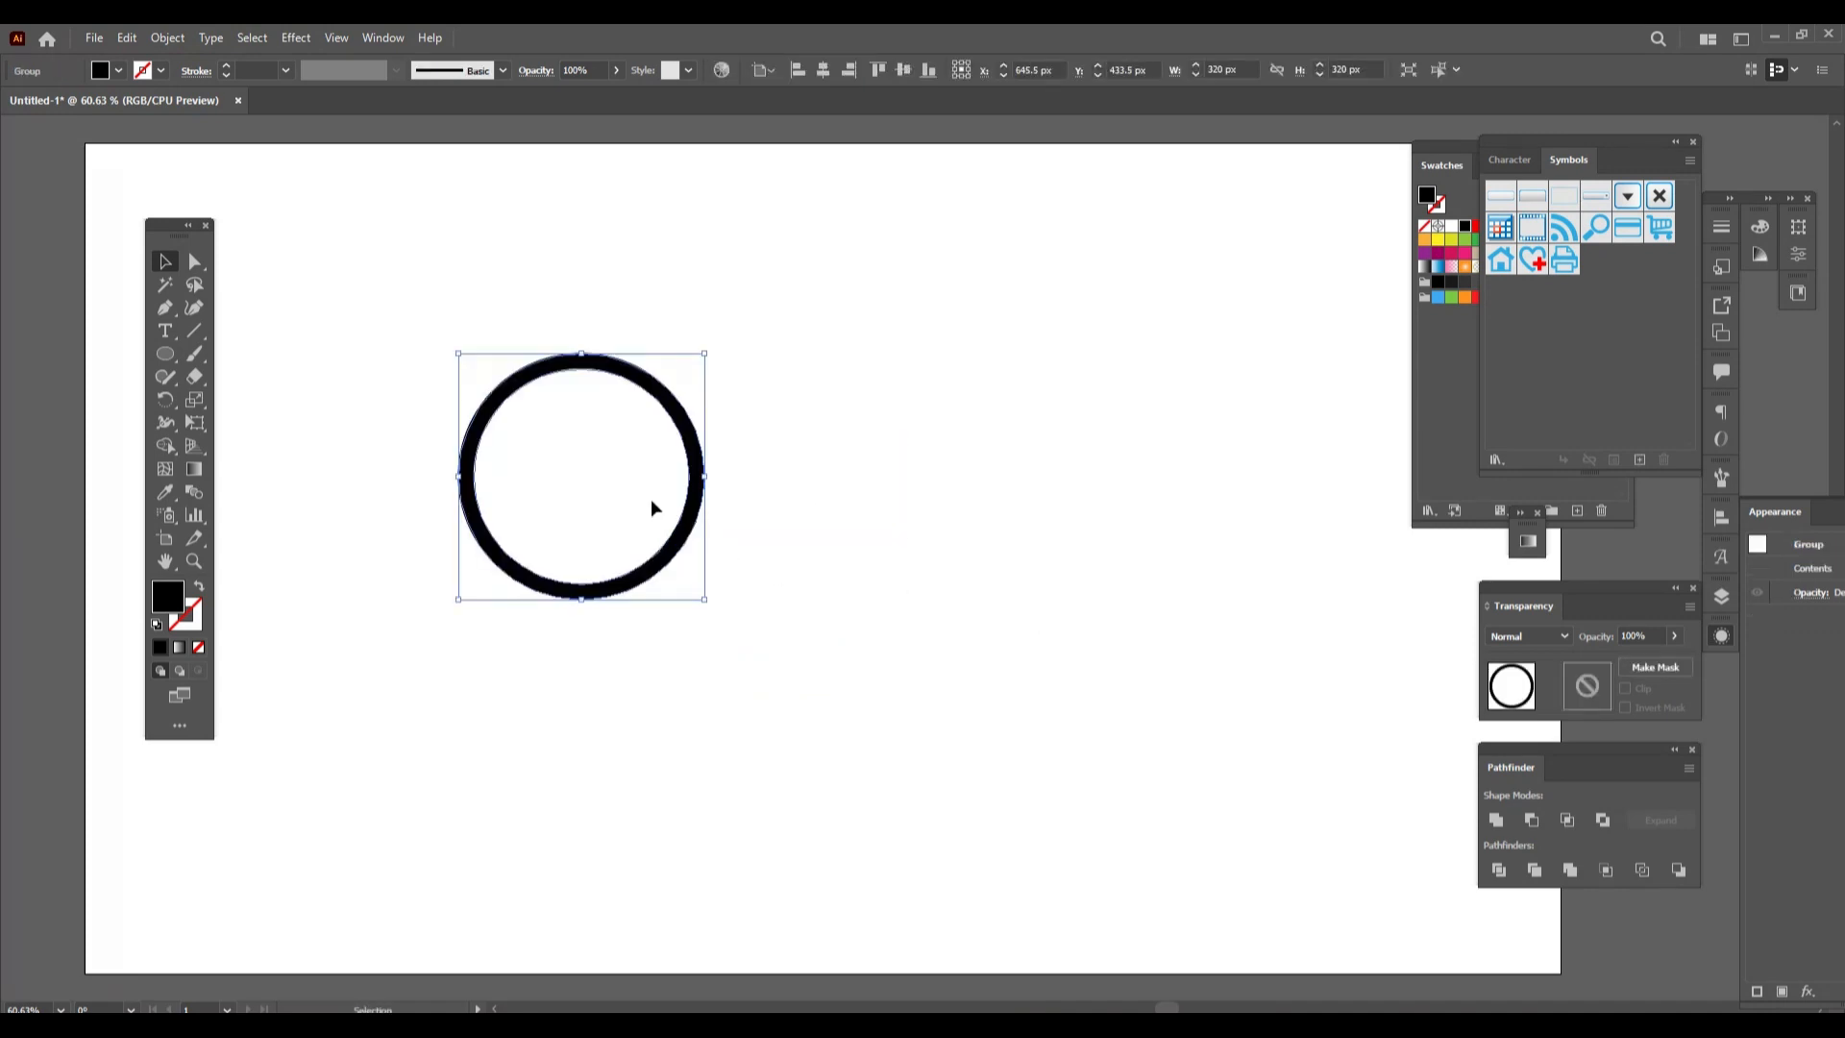
Copy the ring in place and shift the copy horizontally about 213 px to the right so the two overlap.
{"action": "left_click", "coordinate": [127, 37]}
{"action": "left_click", "coordinate": [181, 132]}
{"action": "left_click", "coordinate": [127, 38]}
{"action": "left_click", "coordinate": [244, 243]}
{"action": "left_click", "coordinate": [740, 531]}
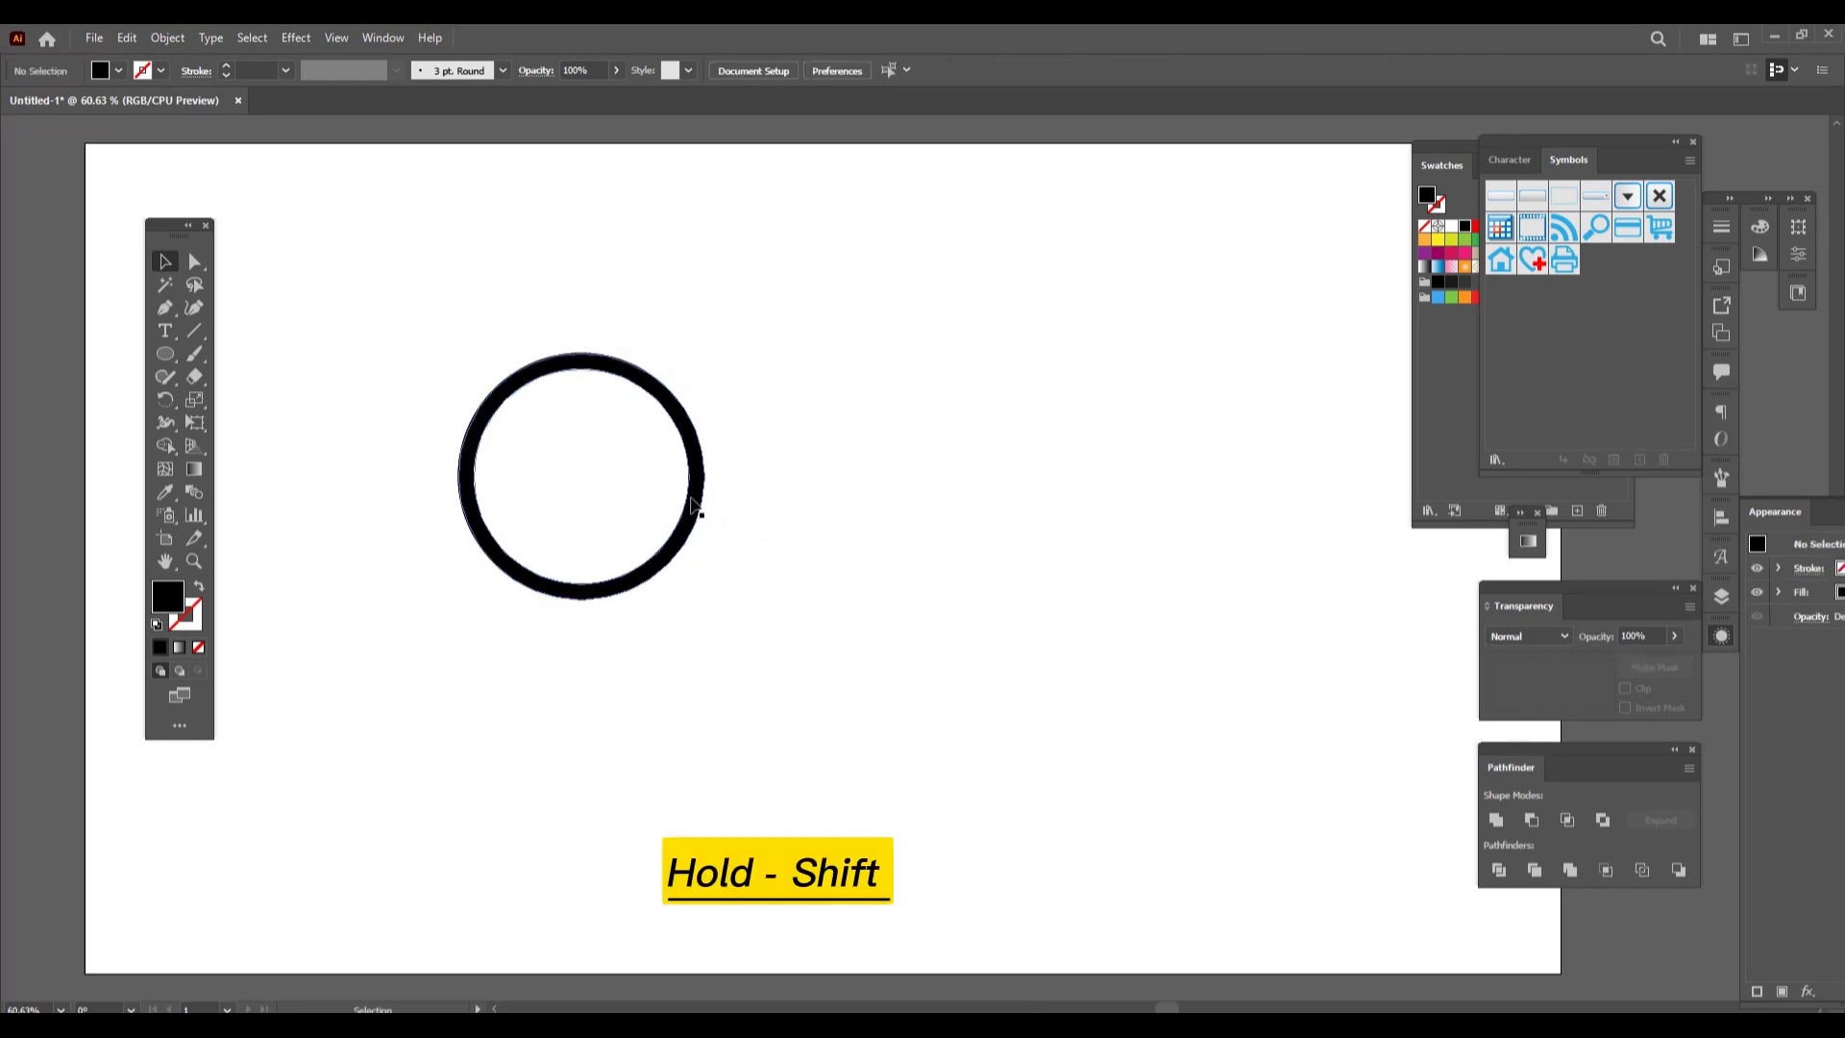
{"action": "left_click_drag", "start_coordinate": [692, 519], "coordinate": [854, 521]}
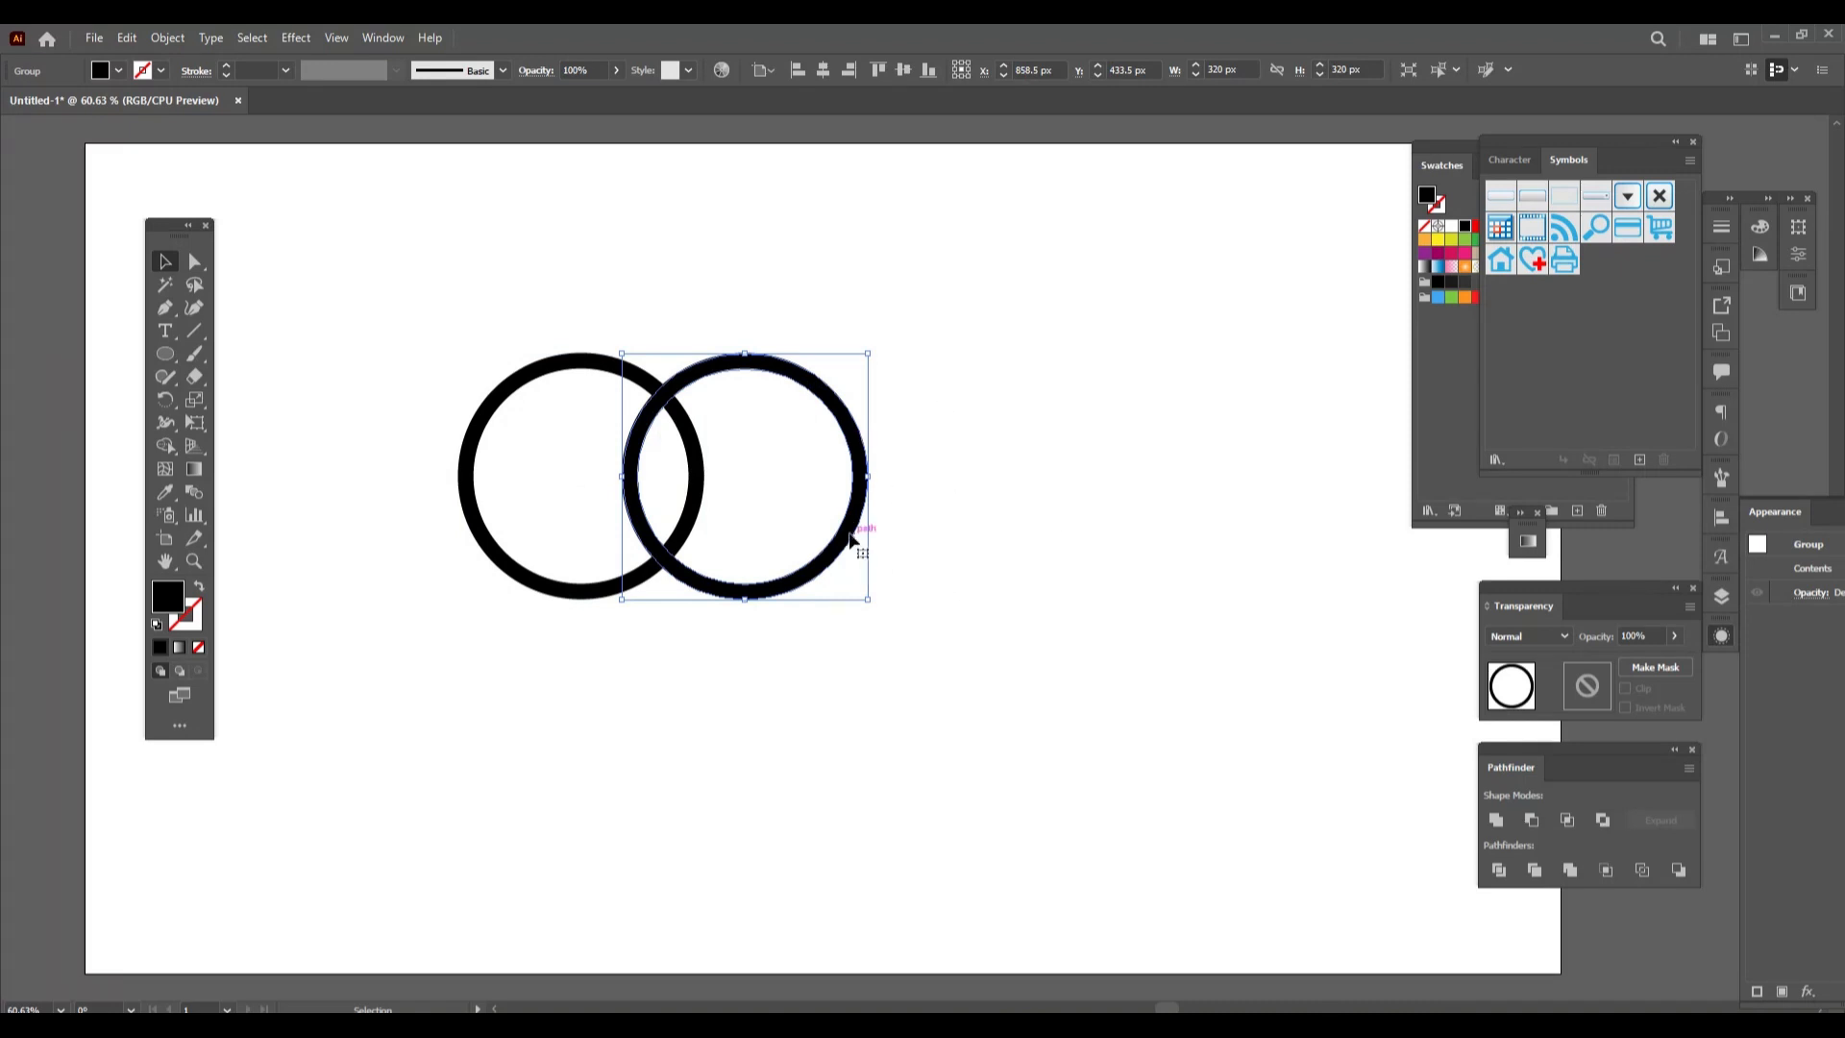
Paste a third ring in place over the second and move it horizontally about 213 px to the right.
{"action": "left_click", "coordinate": [127, 37]}
{"action": "left_click", "coordinate": [125, 36]}
{"action": "left_click", "coordinate": [125, 35]}
{"action": "left_click", "coordinate": [252, 217]}
{"action": "left_click", "coordinate": [869, 499], "text": "shift"}
{"action": "left_click_drag", "start_coordinate": [869, 499], "coordinate": [1028, 500]}
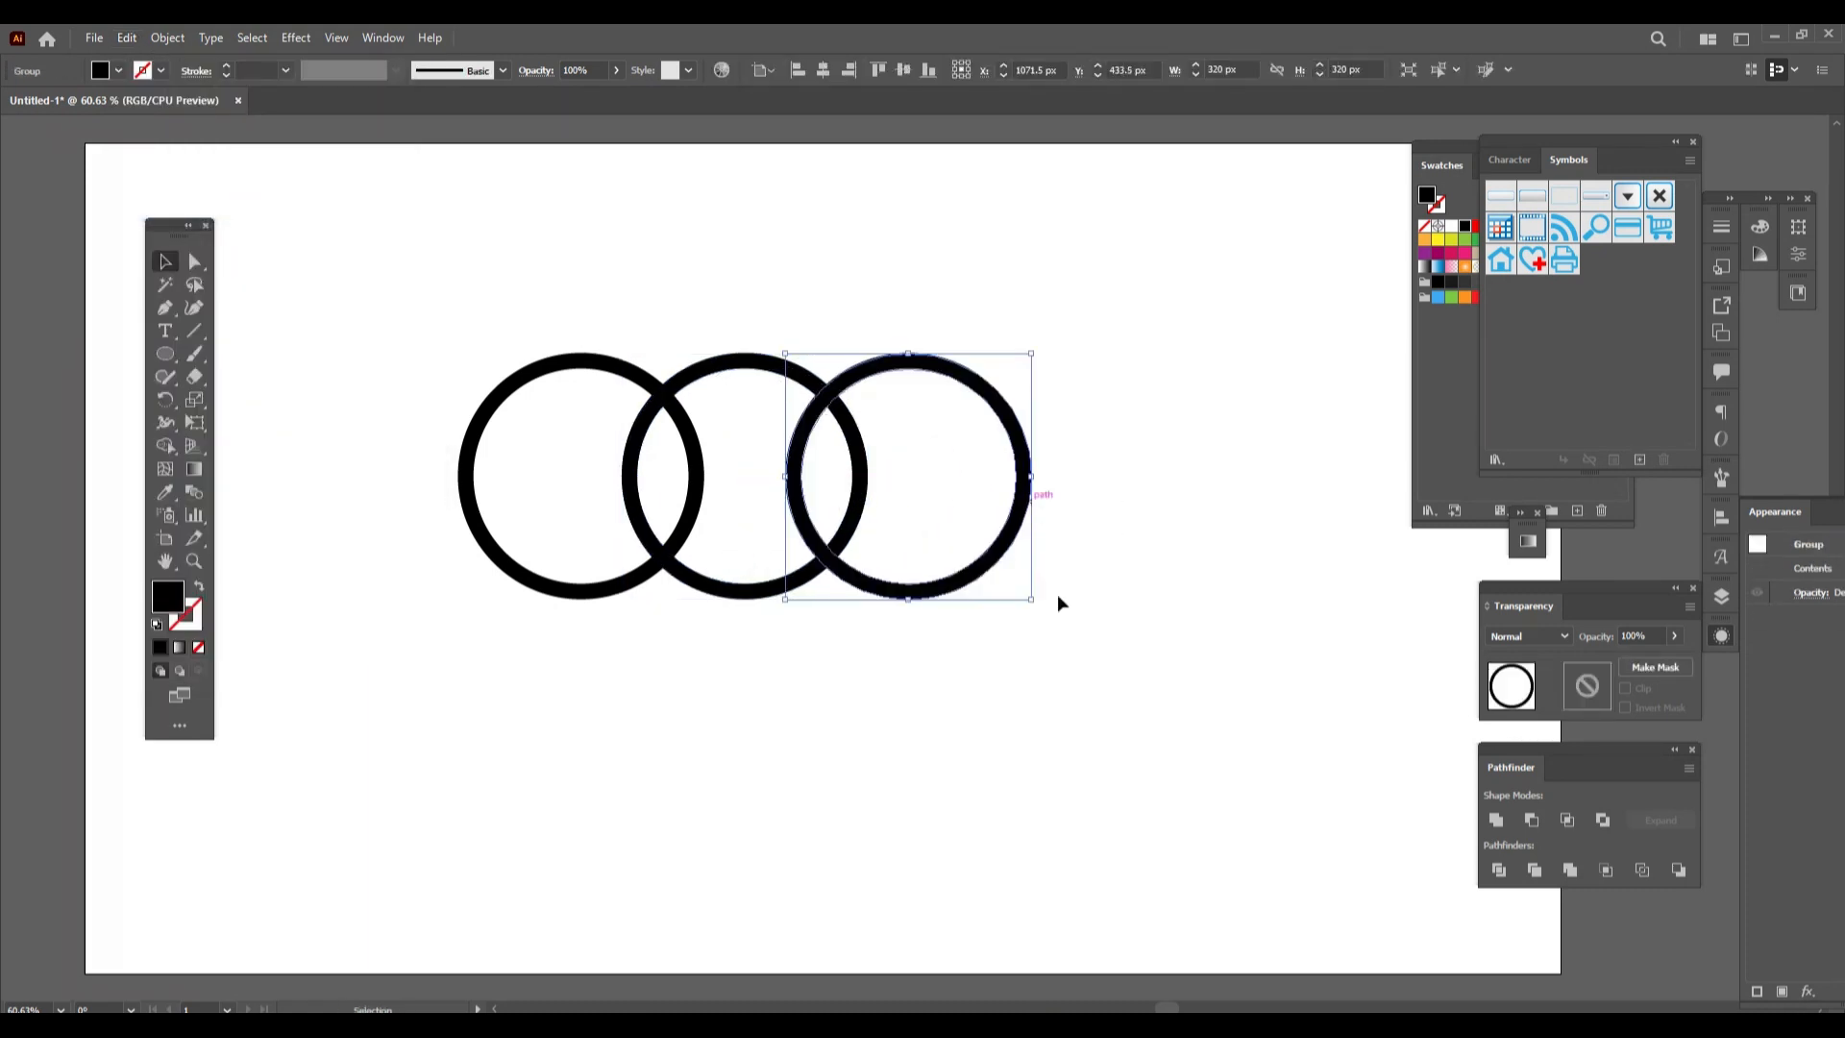
{"action": "left_click", "coordinate": [1120, 769]}
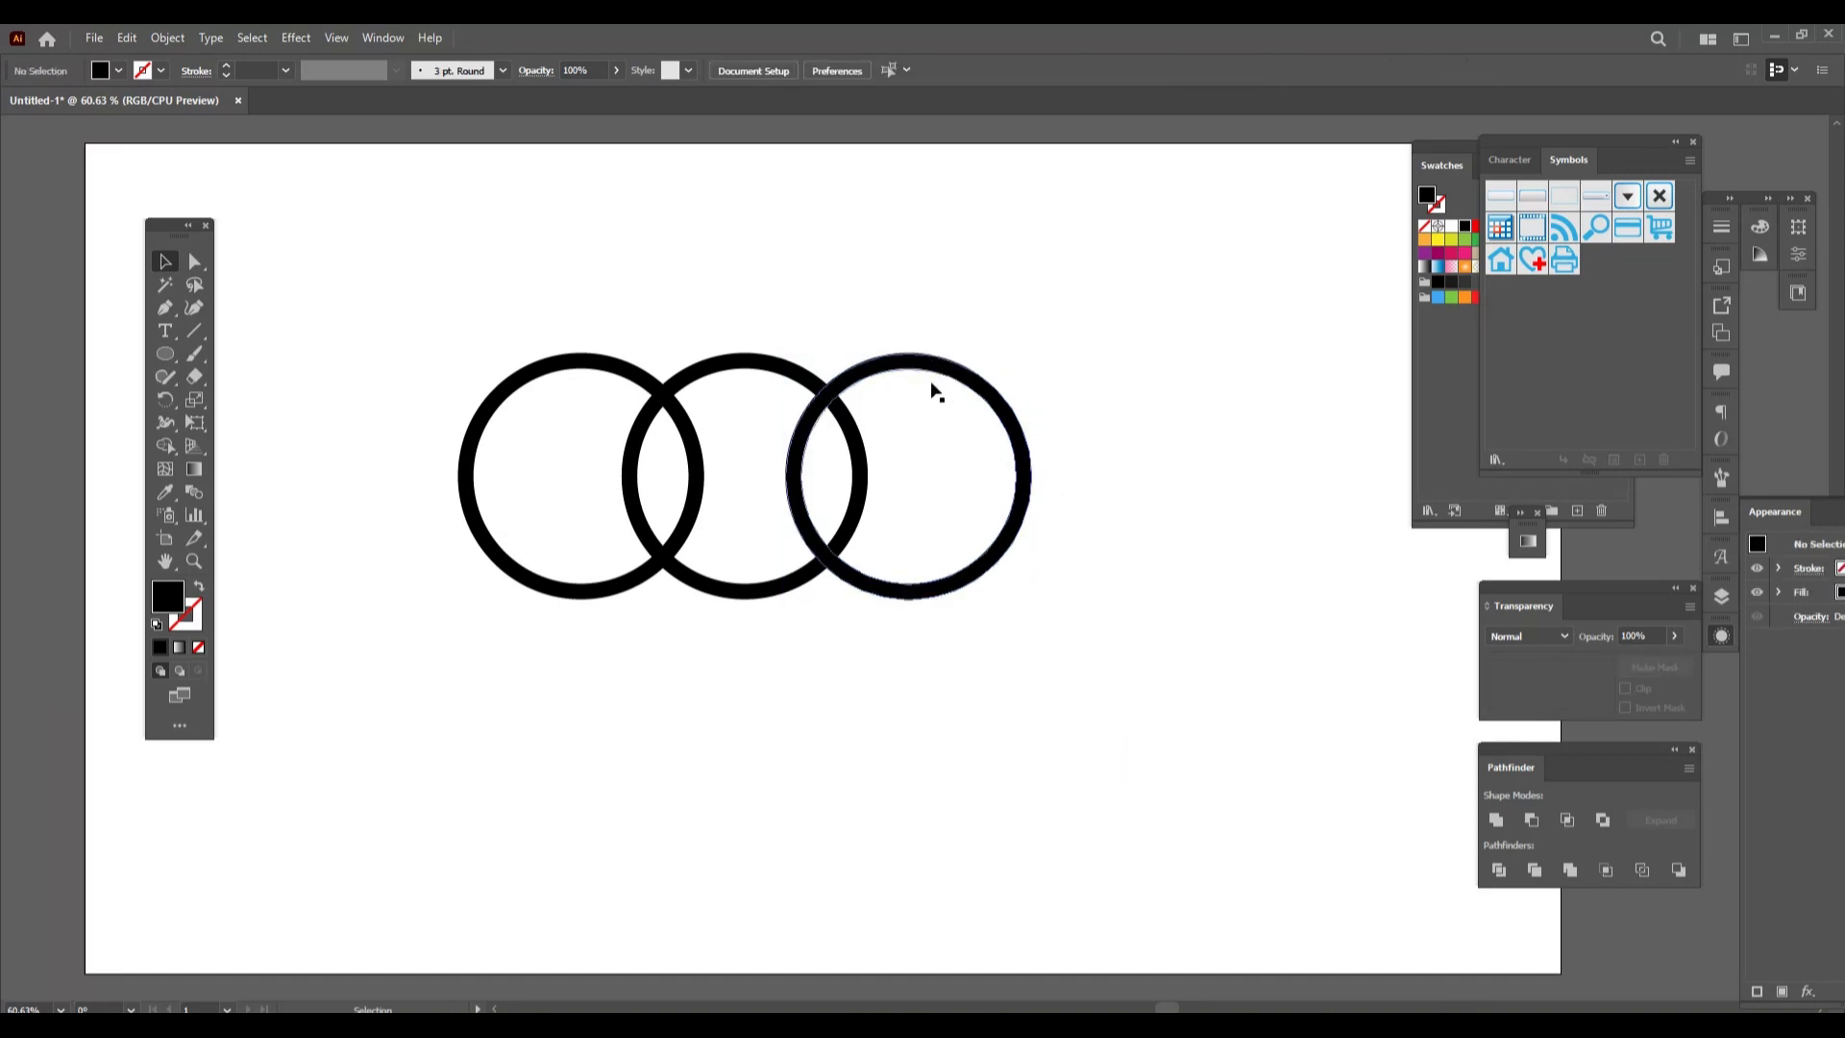
Group the middle and right rings of the row together.
{"action": "left_click_drag", "start_coordinate": [774, 539], "coordinate": [913, 634]}
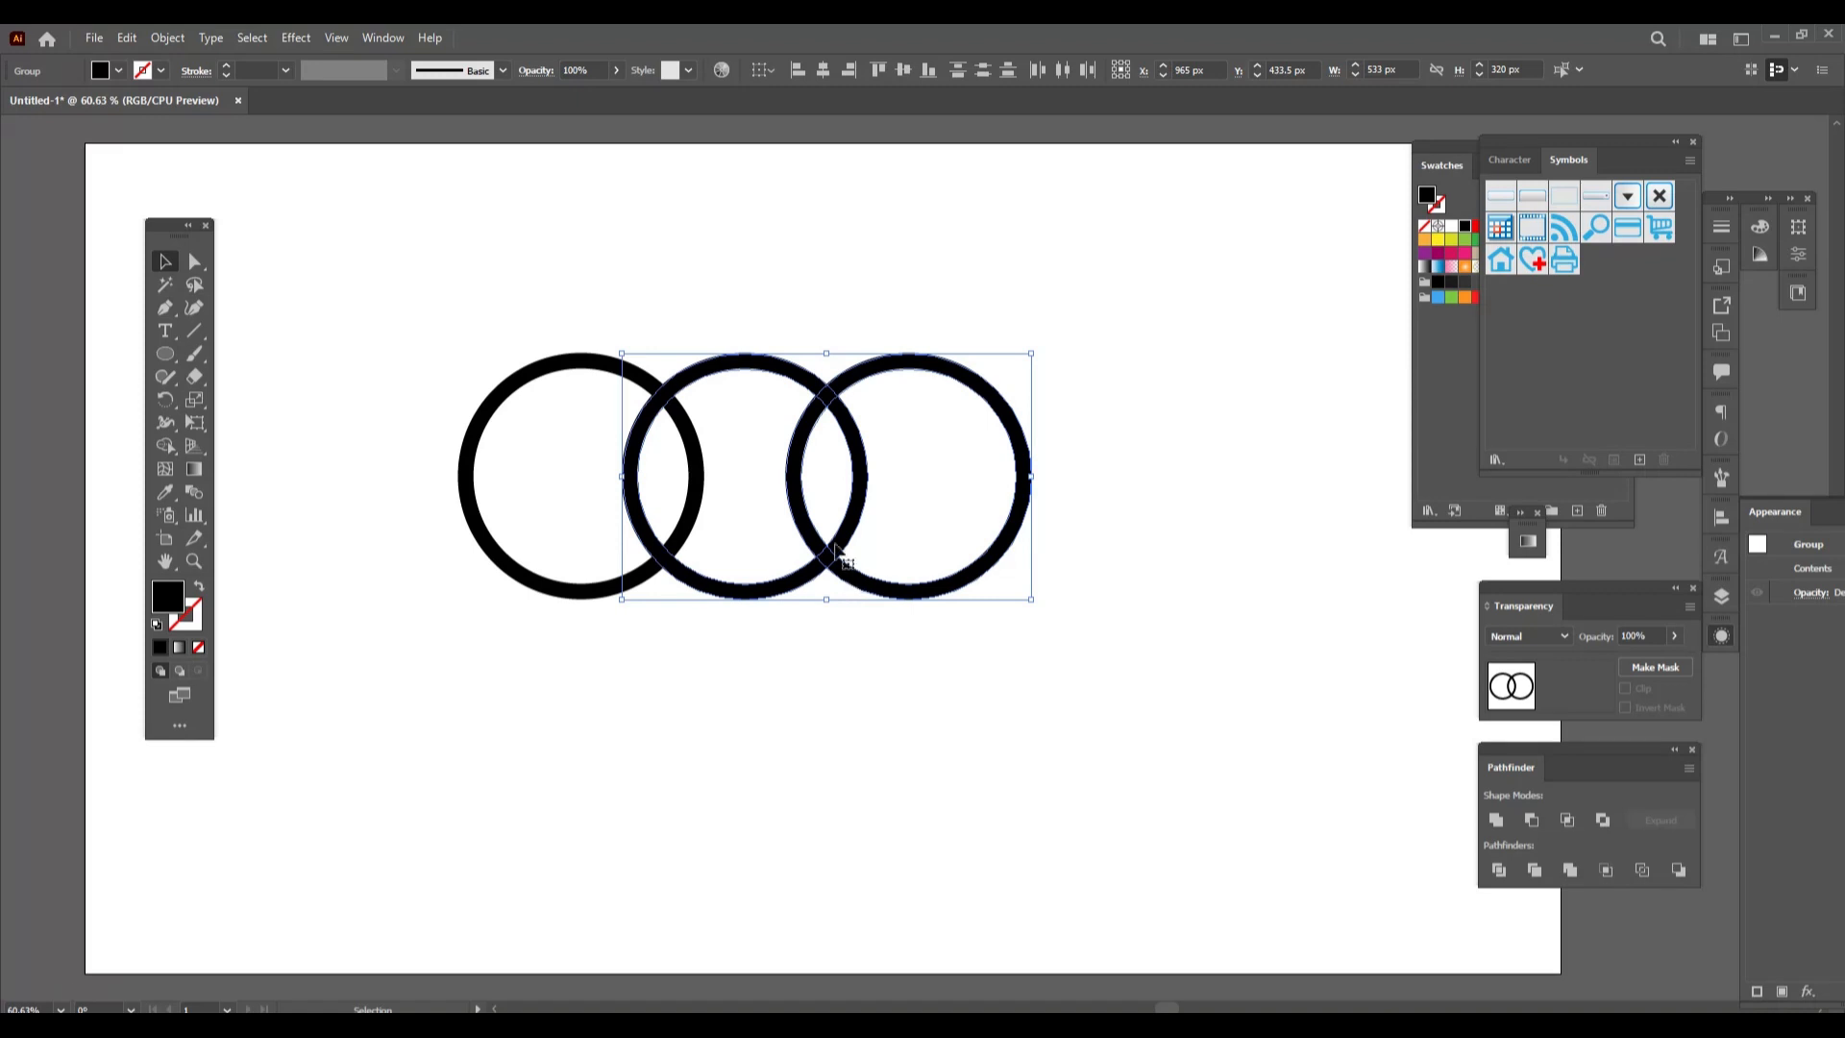
{"action": "left_click", "coordinate": [165, 38]}
{"action": "left_click", "coordinate": [214, 125]}
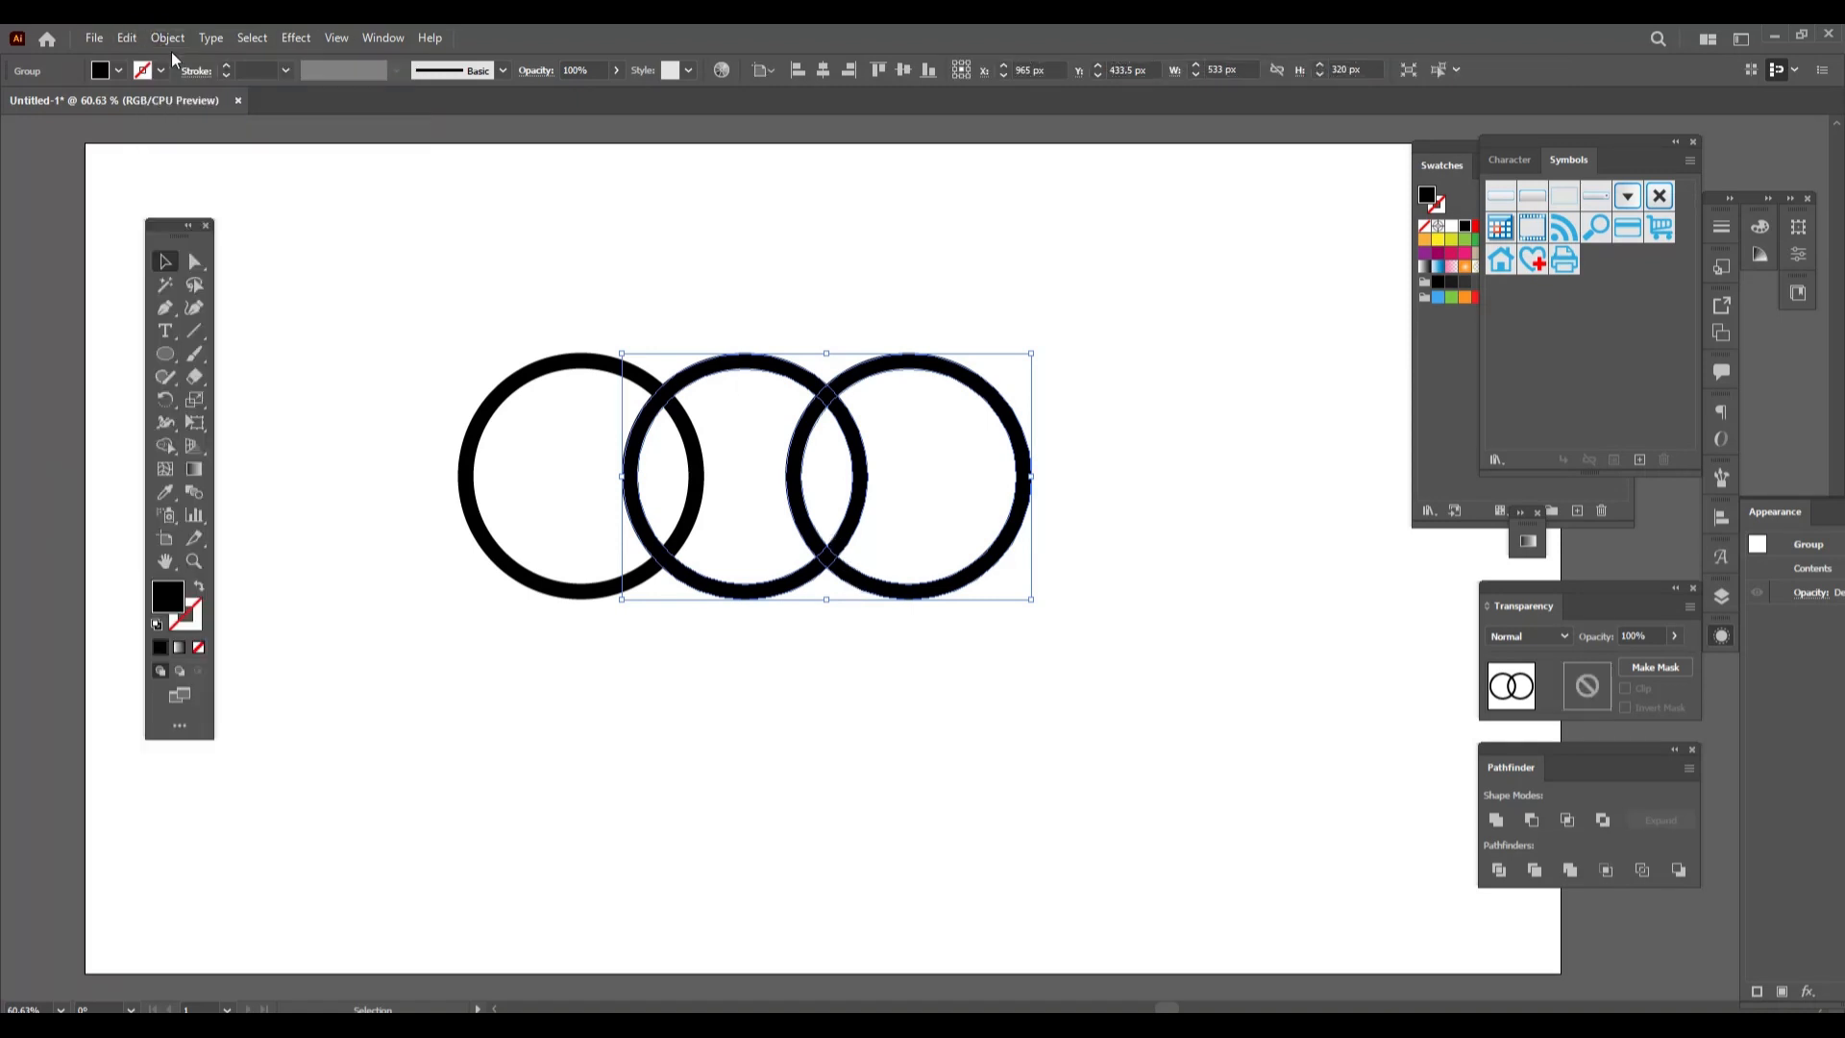
Duplicate the grouped pair of rings in place and move the copy down and left to form an overlapping lower row.
{"action": "left_click", "coordinate": [126, 38]}
{"action": "left_click", "coordinate": [192, 125]}
{"action": "left_click", "coordinate": [125, 36]}
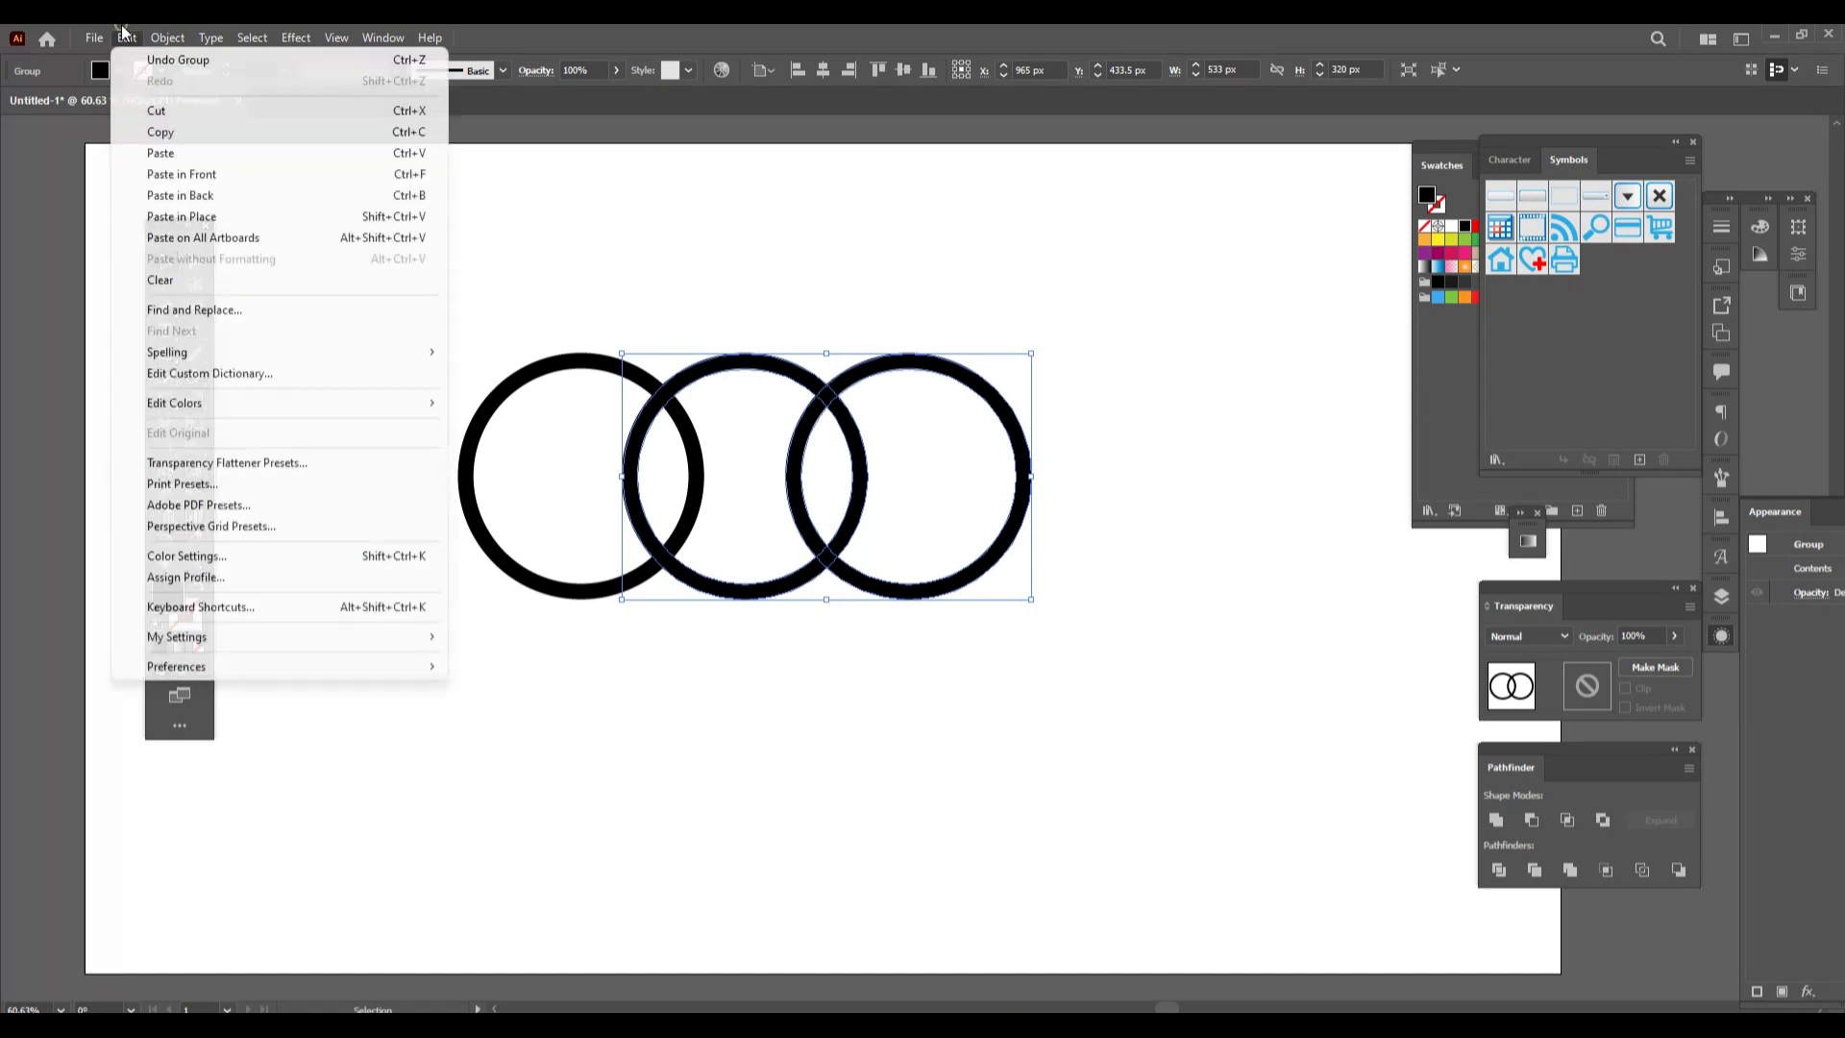
{"action": "left_click", "coordinate": [271, 220]}
{"action": "left_click_drag", "start_coordinate": [878, 585], "coordinate": [790, 746]}
{"action": "left_click", "coordinate": [1163, 817]}
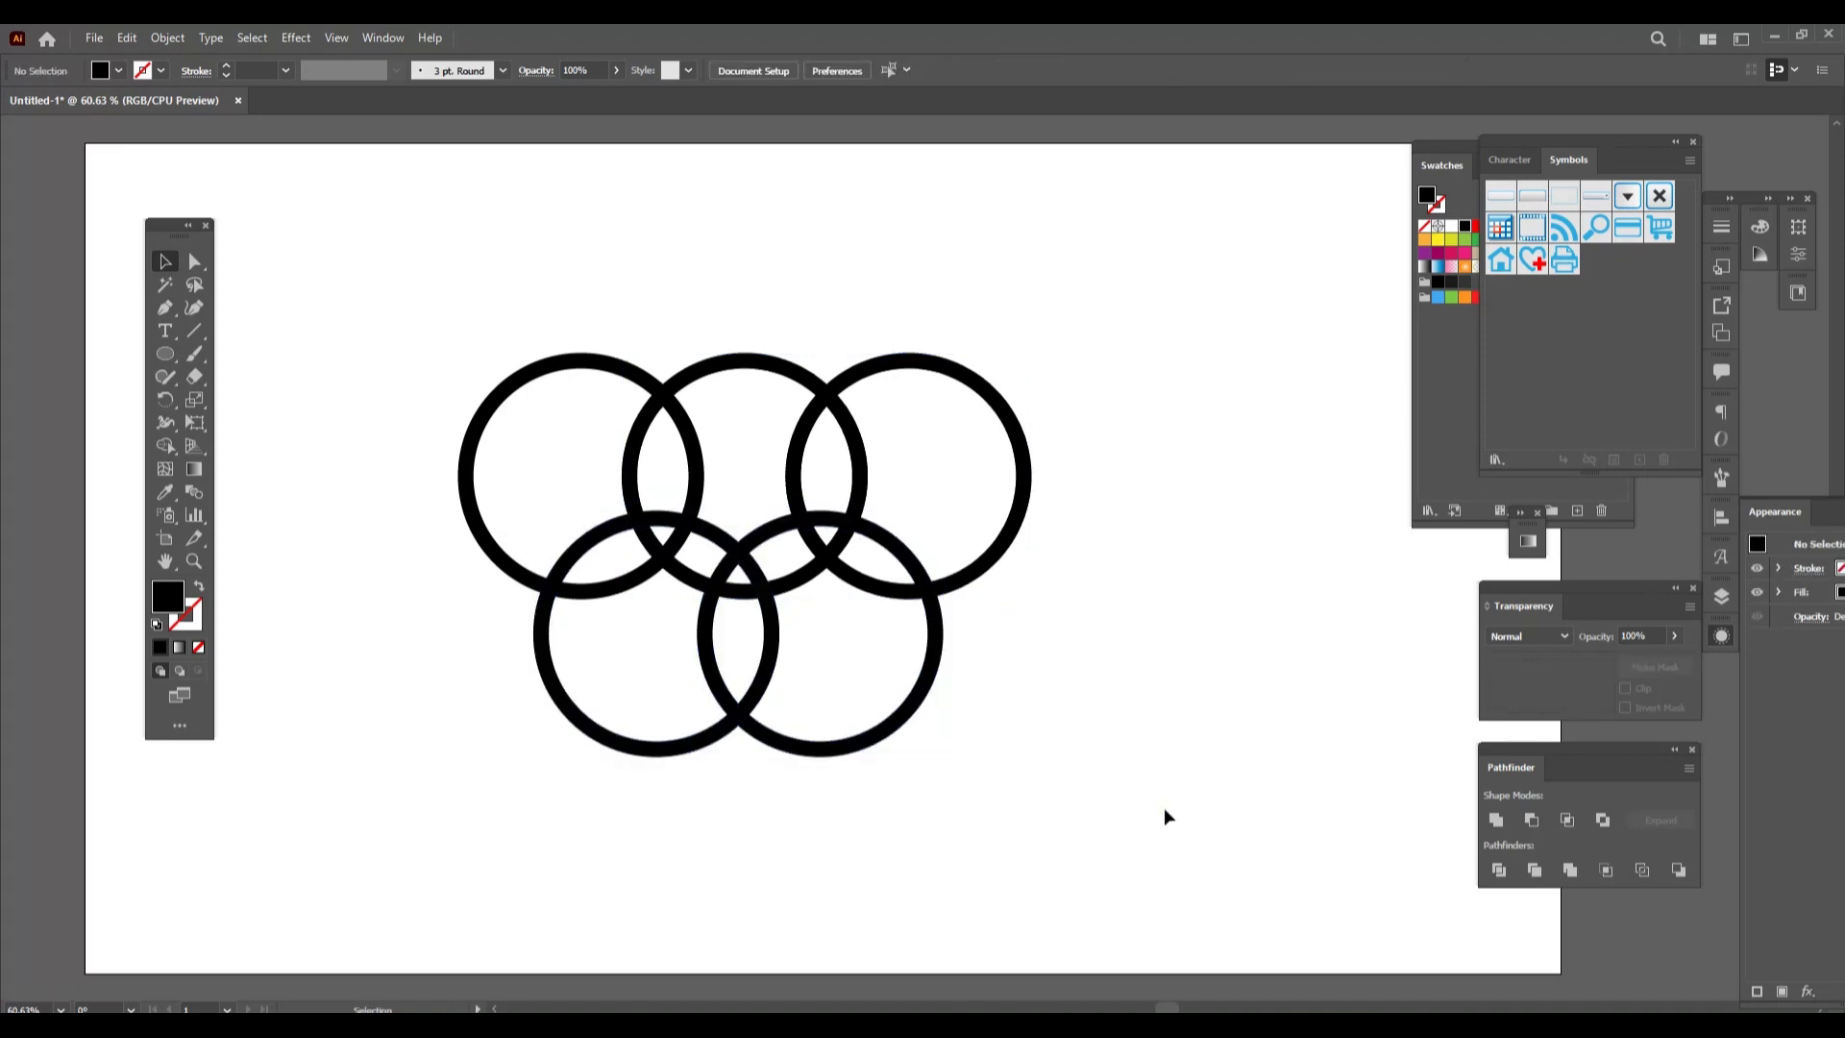
Ungroup the middle and right rings in the upper row.
{"action": "left_click", "coordinate": [735, 363]}
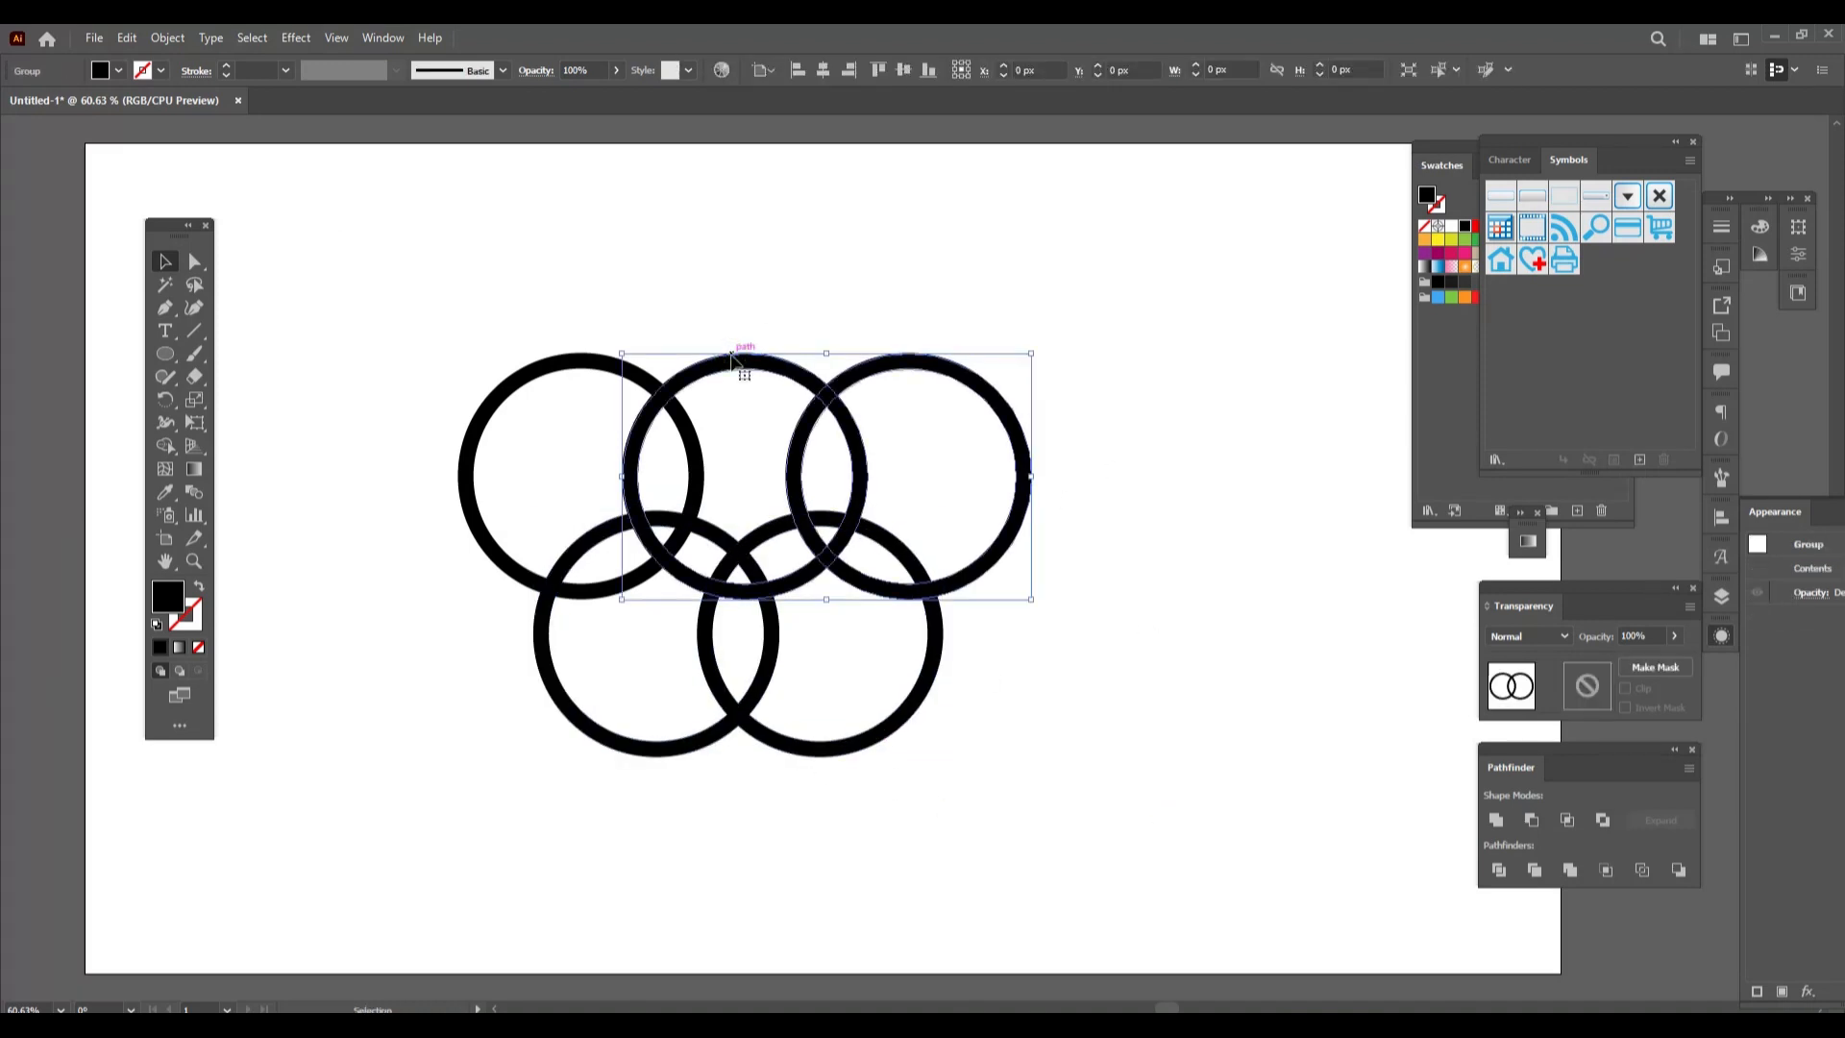
{"action": "left_click", "coordinate": [173, 40]}
{"action": "left_click", "coordinate": [203, 154]}
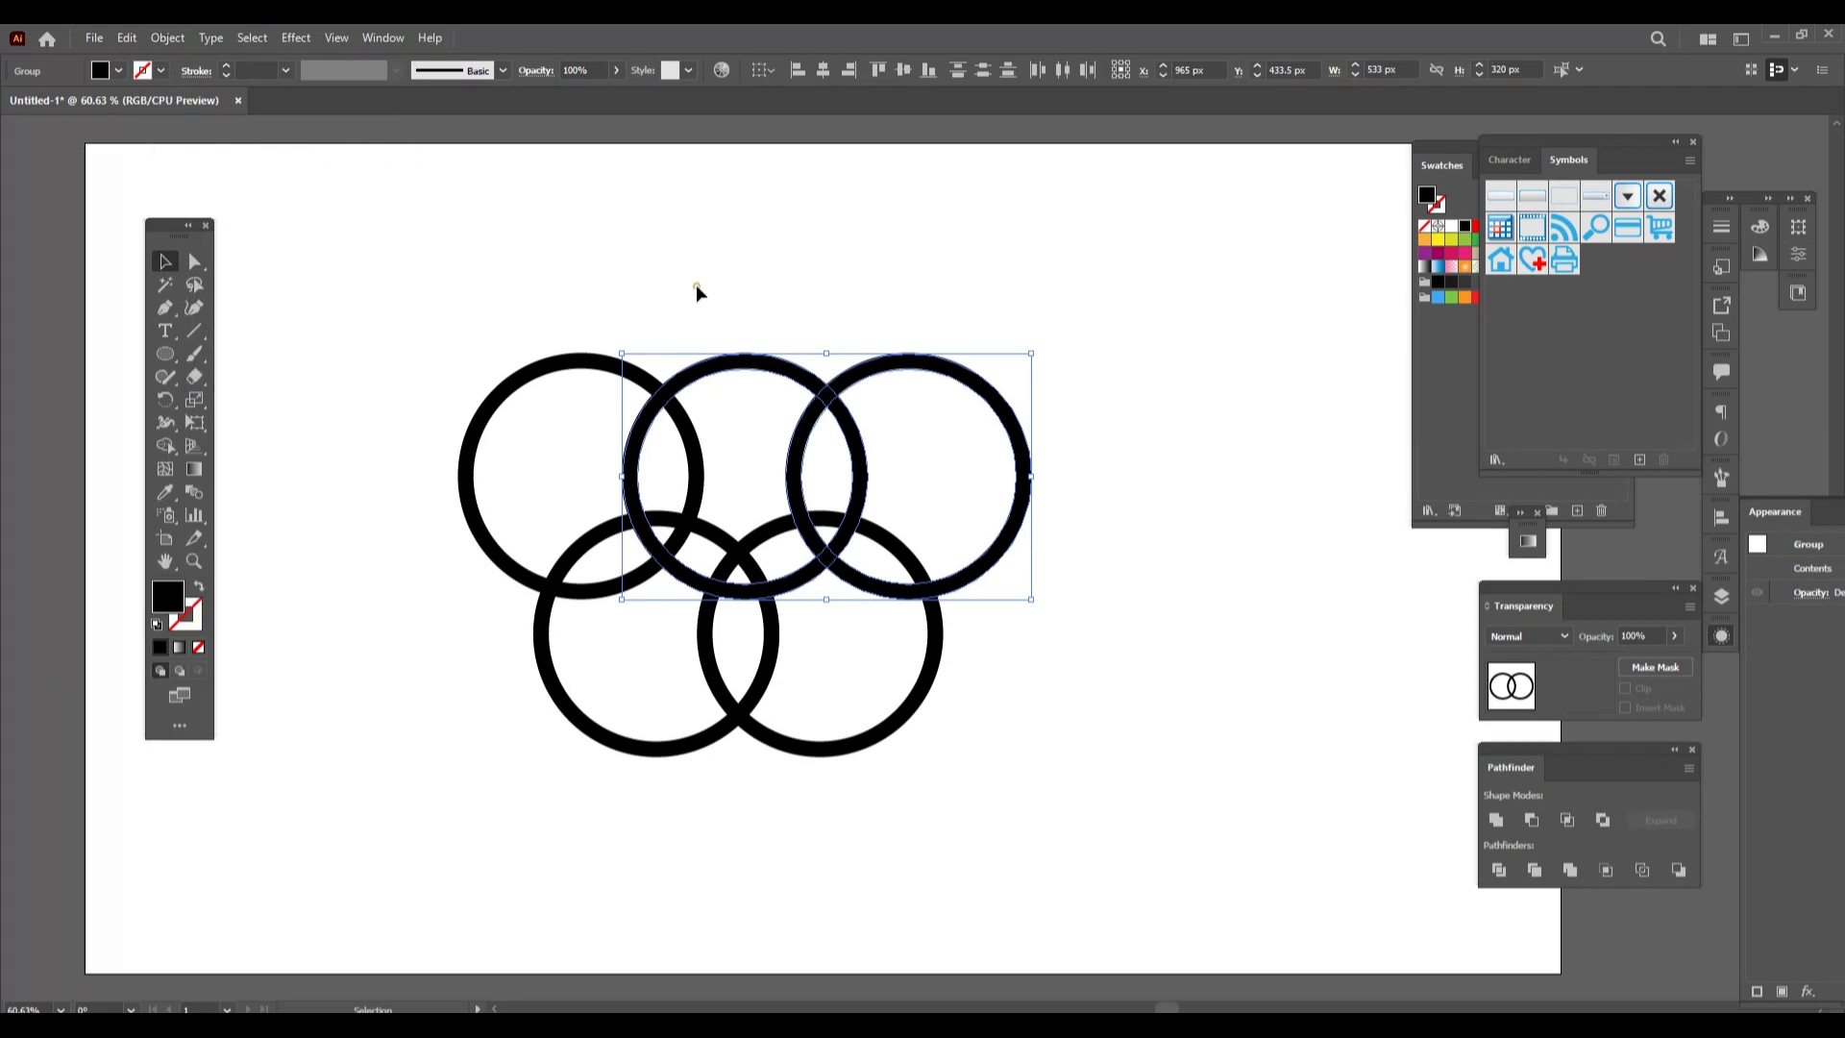
Centre the lower pair of rings horizontally on the upper middle ring, using that ring as the key object.
{"action": "left_click", "coordinate": [726, 366]}
{"action": "left_click", "coordinate": [744, 716], "text": "shift"}
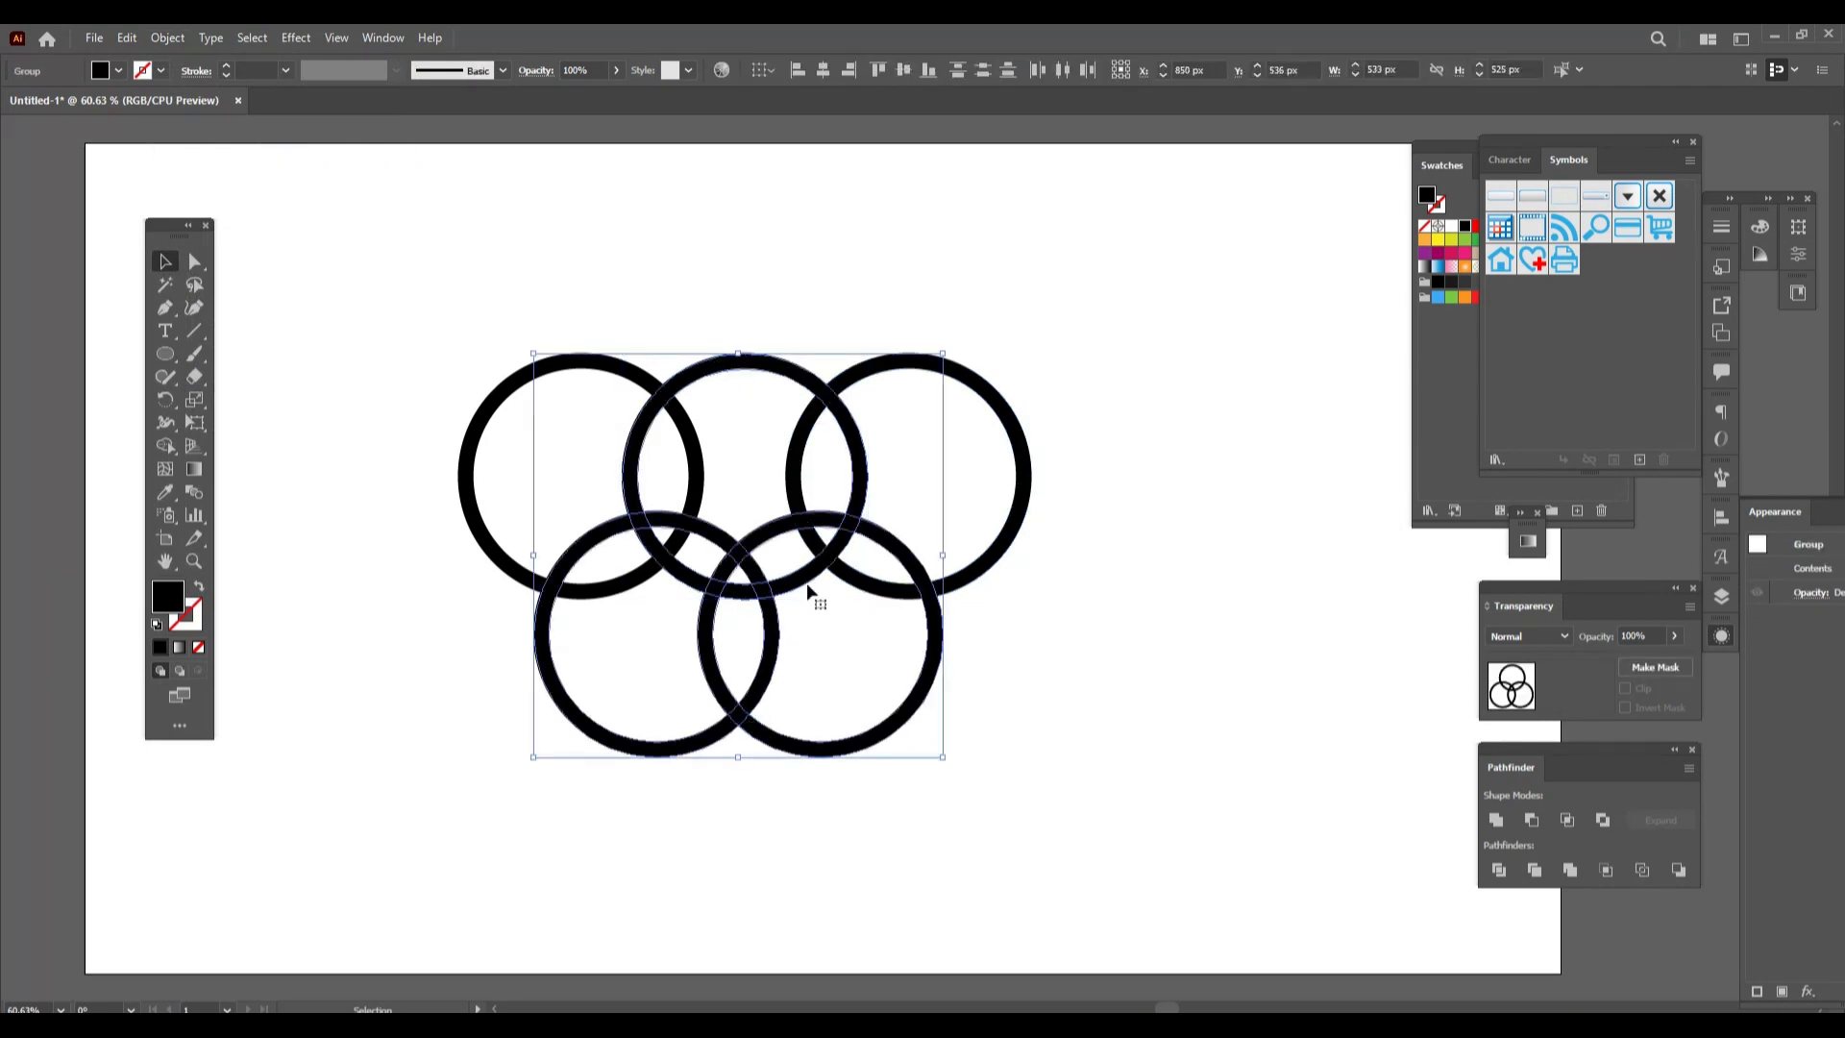
{"action": "left_click", "coordinate": [815, 575]}
{"action": "left_click", "coordinate": [823, 70]}
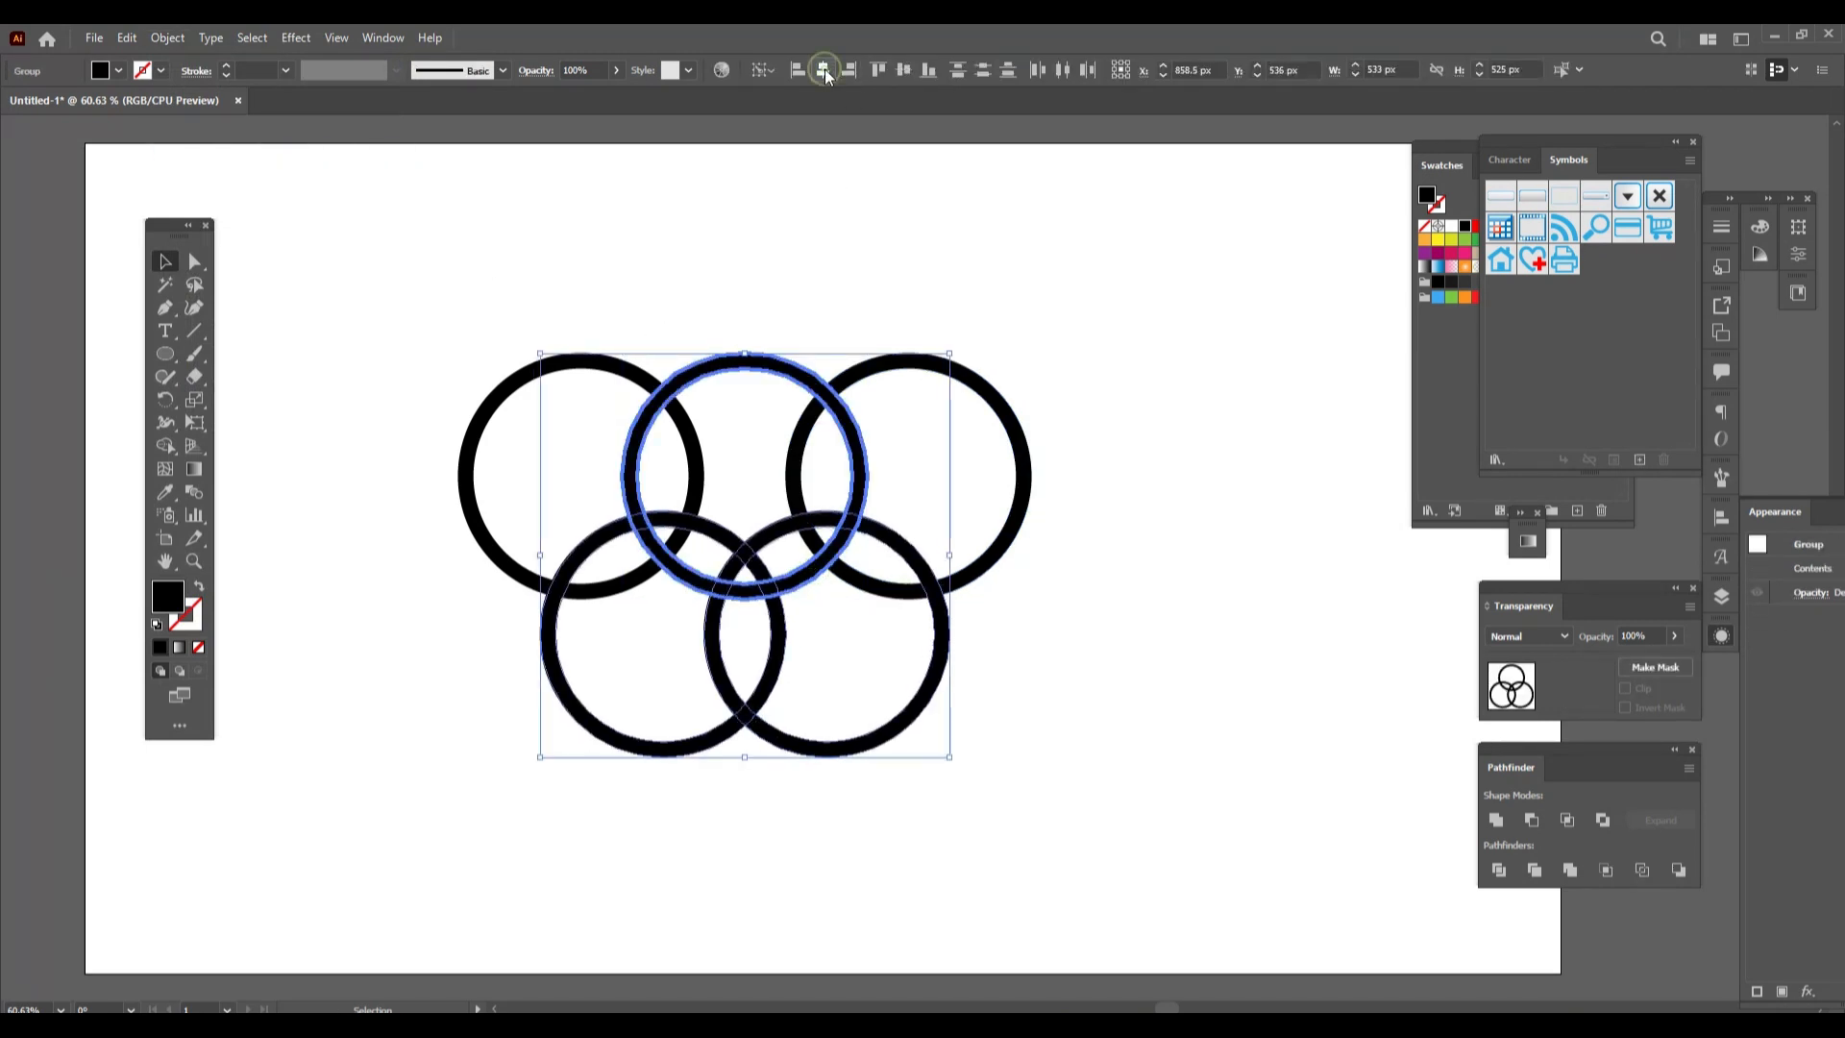
{"action": "left_click", "coordinate": [1132, 759]}
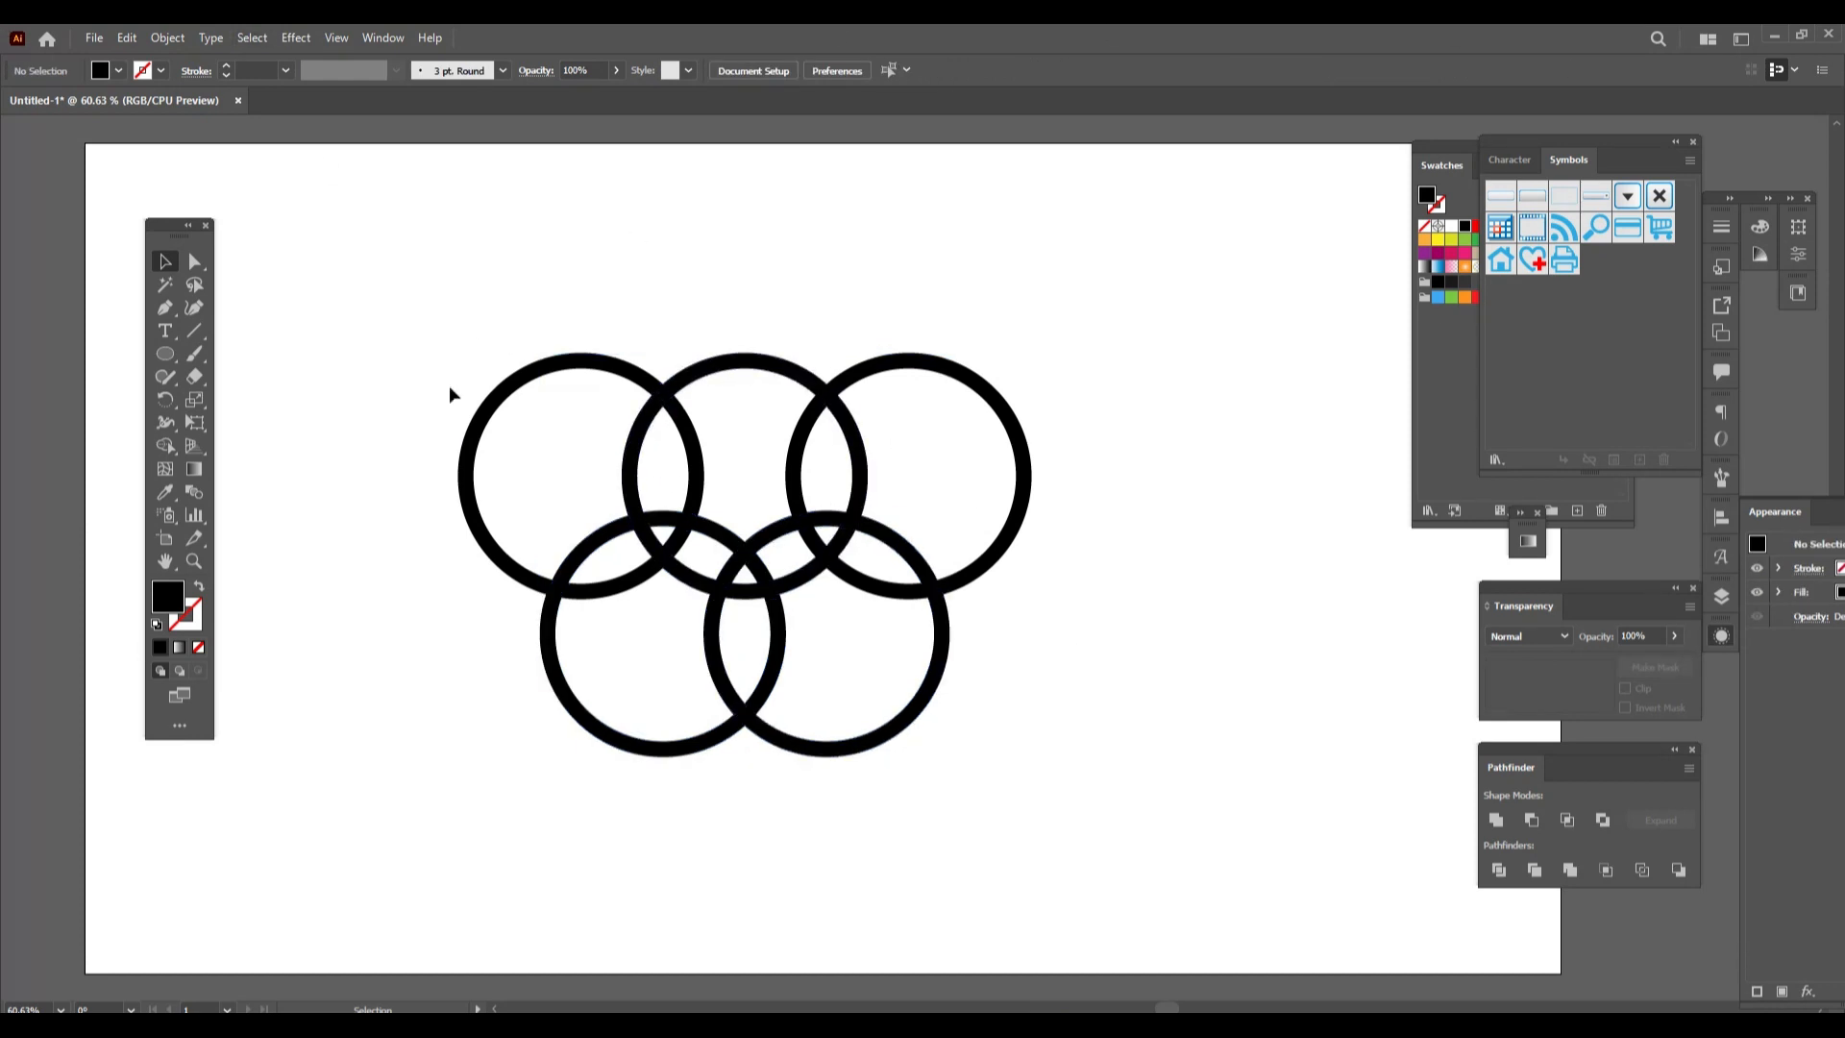
Ungroup the two rings in the lower row.
{"action": "left_click", "coordinate": [676, 389]}
{"action": "left_click", "coordinate": [601, 757]}
{"action": "left_click", "coordinate": [596, 740]}
{"action": "right_click", "coordinate": [609, 683]}
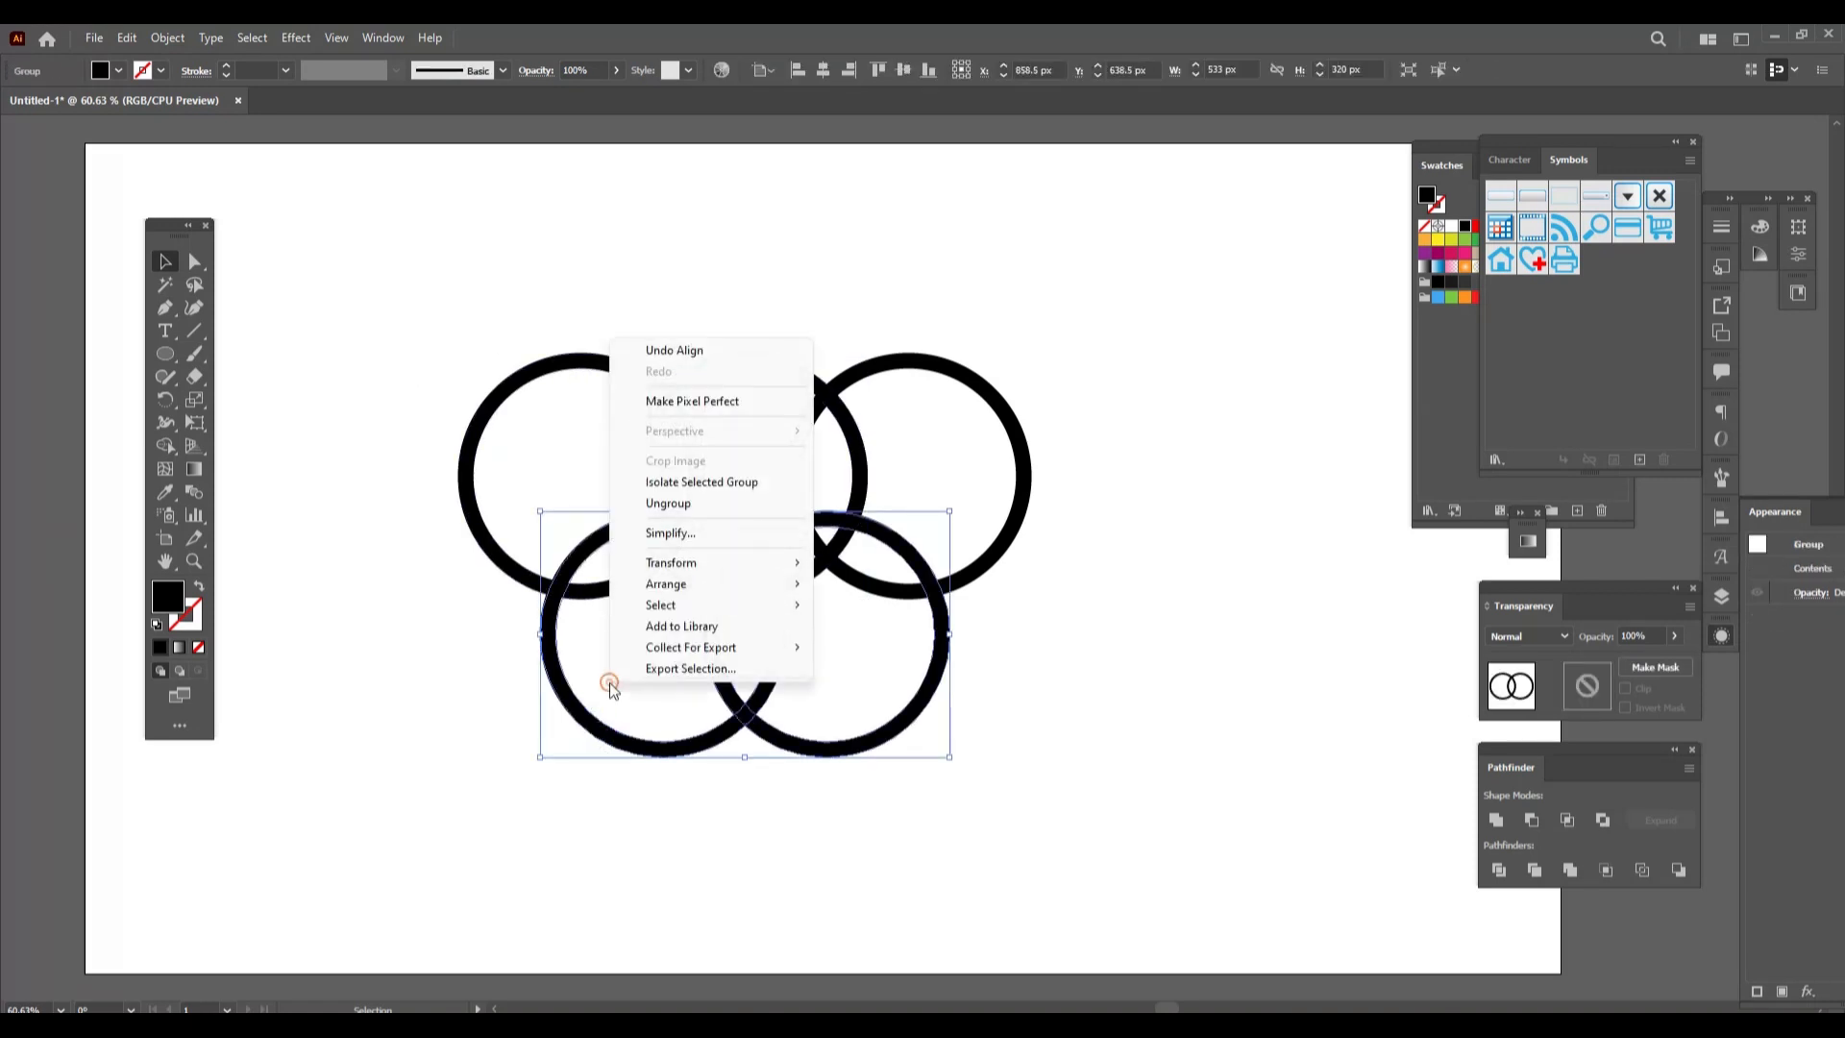
{"action": "left_click", "coordinate": [705, 494]}
{"action": "left_click", "coordinate": [1259, 657]}
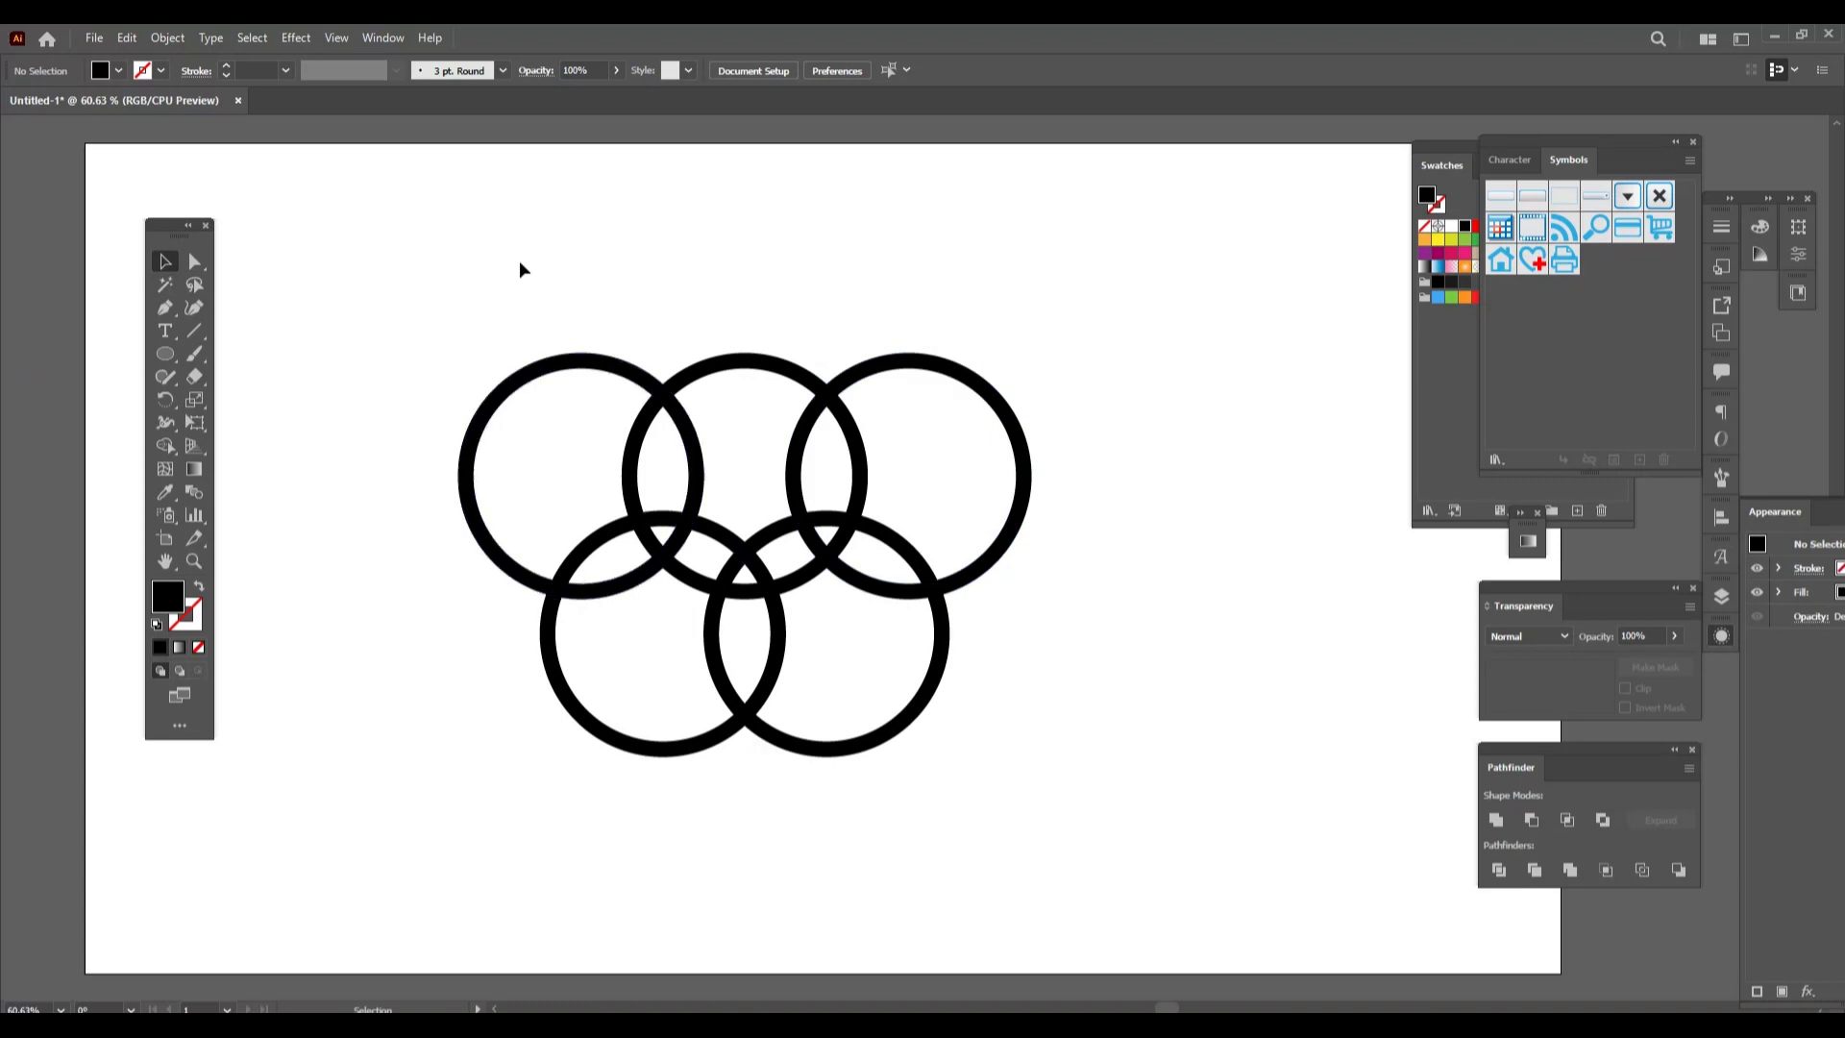
Nudge the upper-left ring 20 px to the left.
{"action": "left_click_drag", "start_coordinate": [429, 386], "coordinate": [500, 522]}
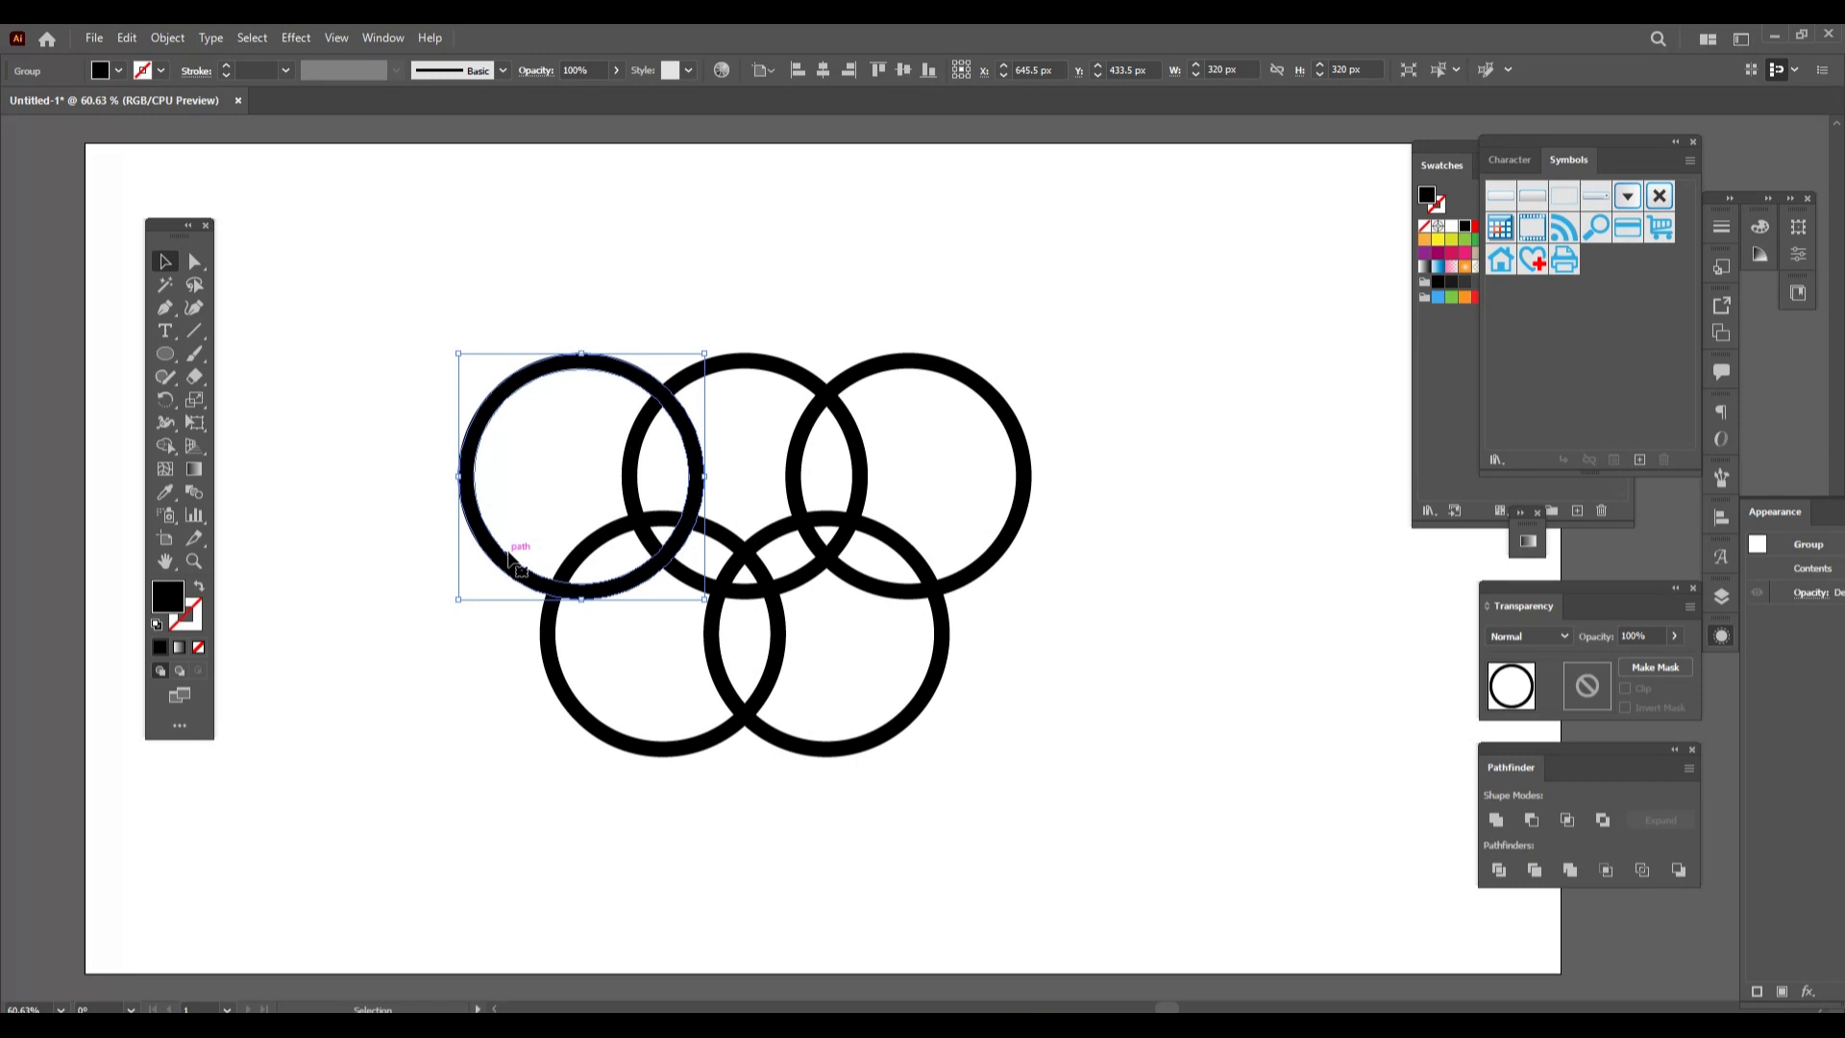
{"action": "key", "text": "Left"}
{"action": "key", "text": "Left"}
{"action": "key", "text": "Left"}
{"action": "key", "text": "Left"}
{"action": "key", "text": "Left"}
{"action": "key", "text": "Left"}
{"action": "key", "text": "Left"}
{"action": "key", "text": "Left"}
{"action": "key", "text": "Left"}
{"action": "key", "text": "Left"}
{"action": "key", "text": "Left"}
{"action": "key", "text": "Left"}
{"action": "key", "text": "Left"}
{"action": "key", "text": "Left"}
{"action": "key", "text": "Left"}
{"action": "key", "text": "Left"}
{"action": "key", "text": "Left"}
{"action": "key", "text": "Left"}
{"action": "key", "text": "Left"}
{"action": "key", "text": "Left"}
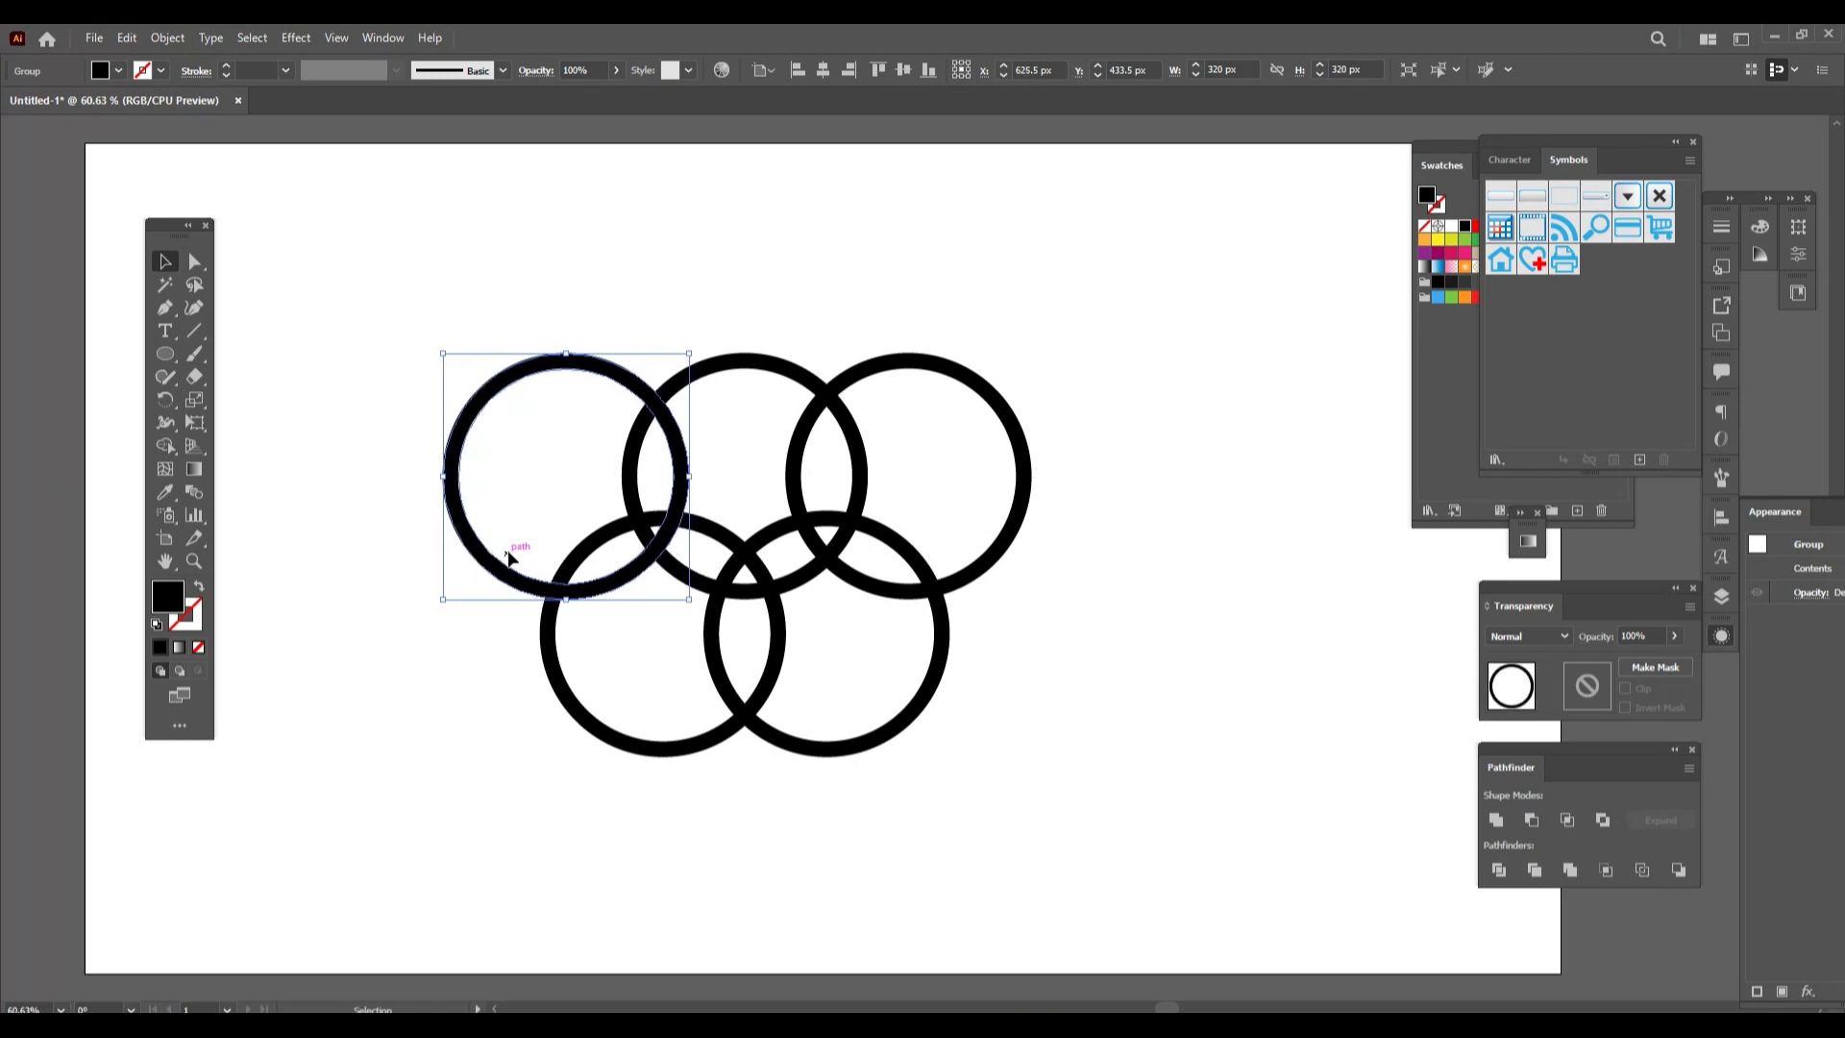
{"action": "left_click", "coordinate": [1378, 563]}
Nudge the upper-right ring about 15 px to the right.
{"action": "left_click", "coordinate": [1011, 536]}
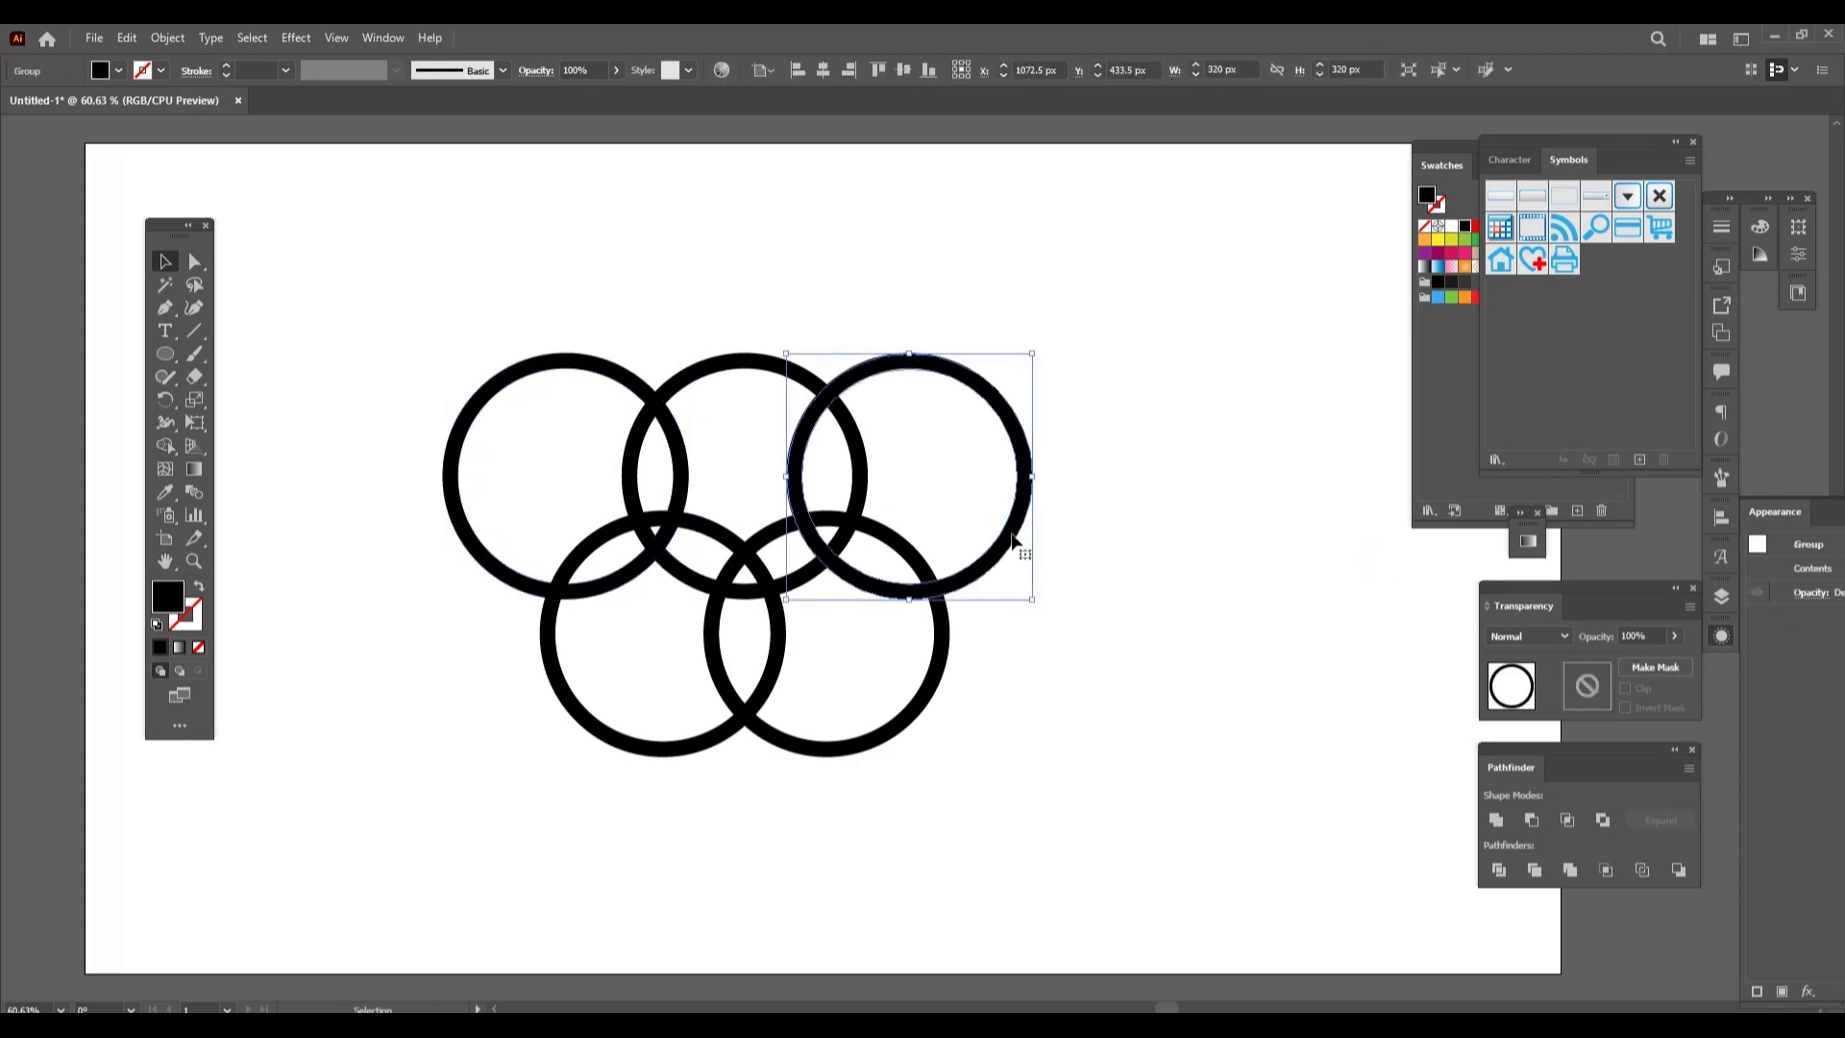
{"action": "key", "text": "Right"}
{"action": "key", "text": "Right"}
{"action": "key", "text": "Right"}
{"action": "key", "text": "Right"}
{"action": "key", "text": "Right"}
{"action": "key", "text": "Right"}
{"action": "key", "text": "Right"}
{"action": "key", "text": "Right"}
{"action": "key", "text": "Right"}
{"action": "key", "text": "Right"}
{"action": "key", "text": "Right"}
{"action": "key", "text": "Right"}
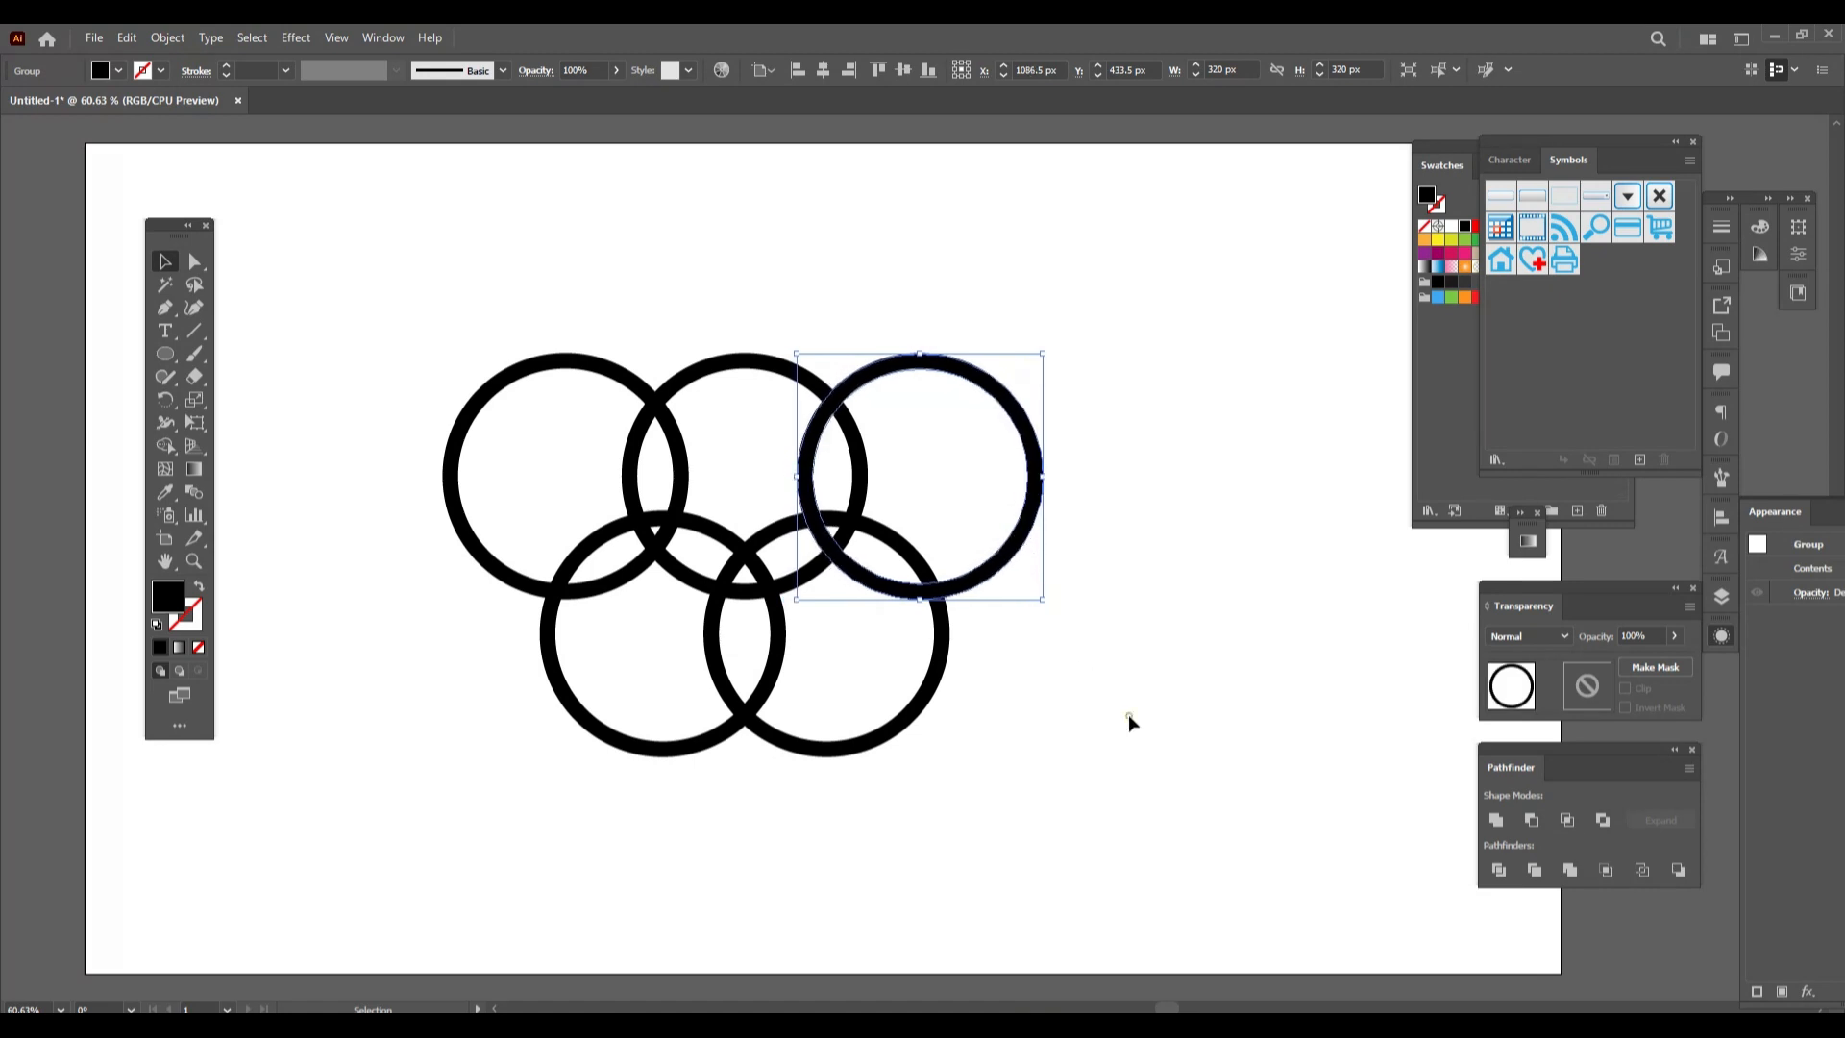
{"action": "left_click", "coordinate": [1130, 716]}
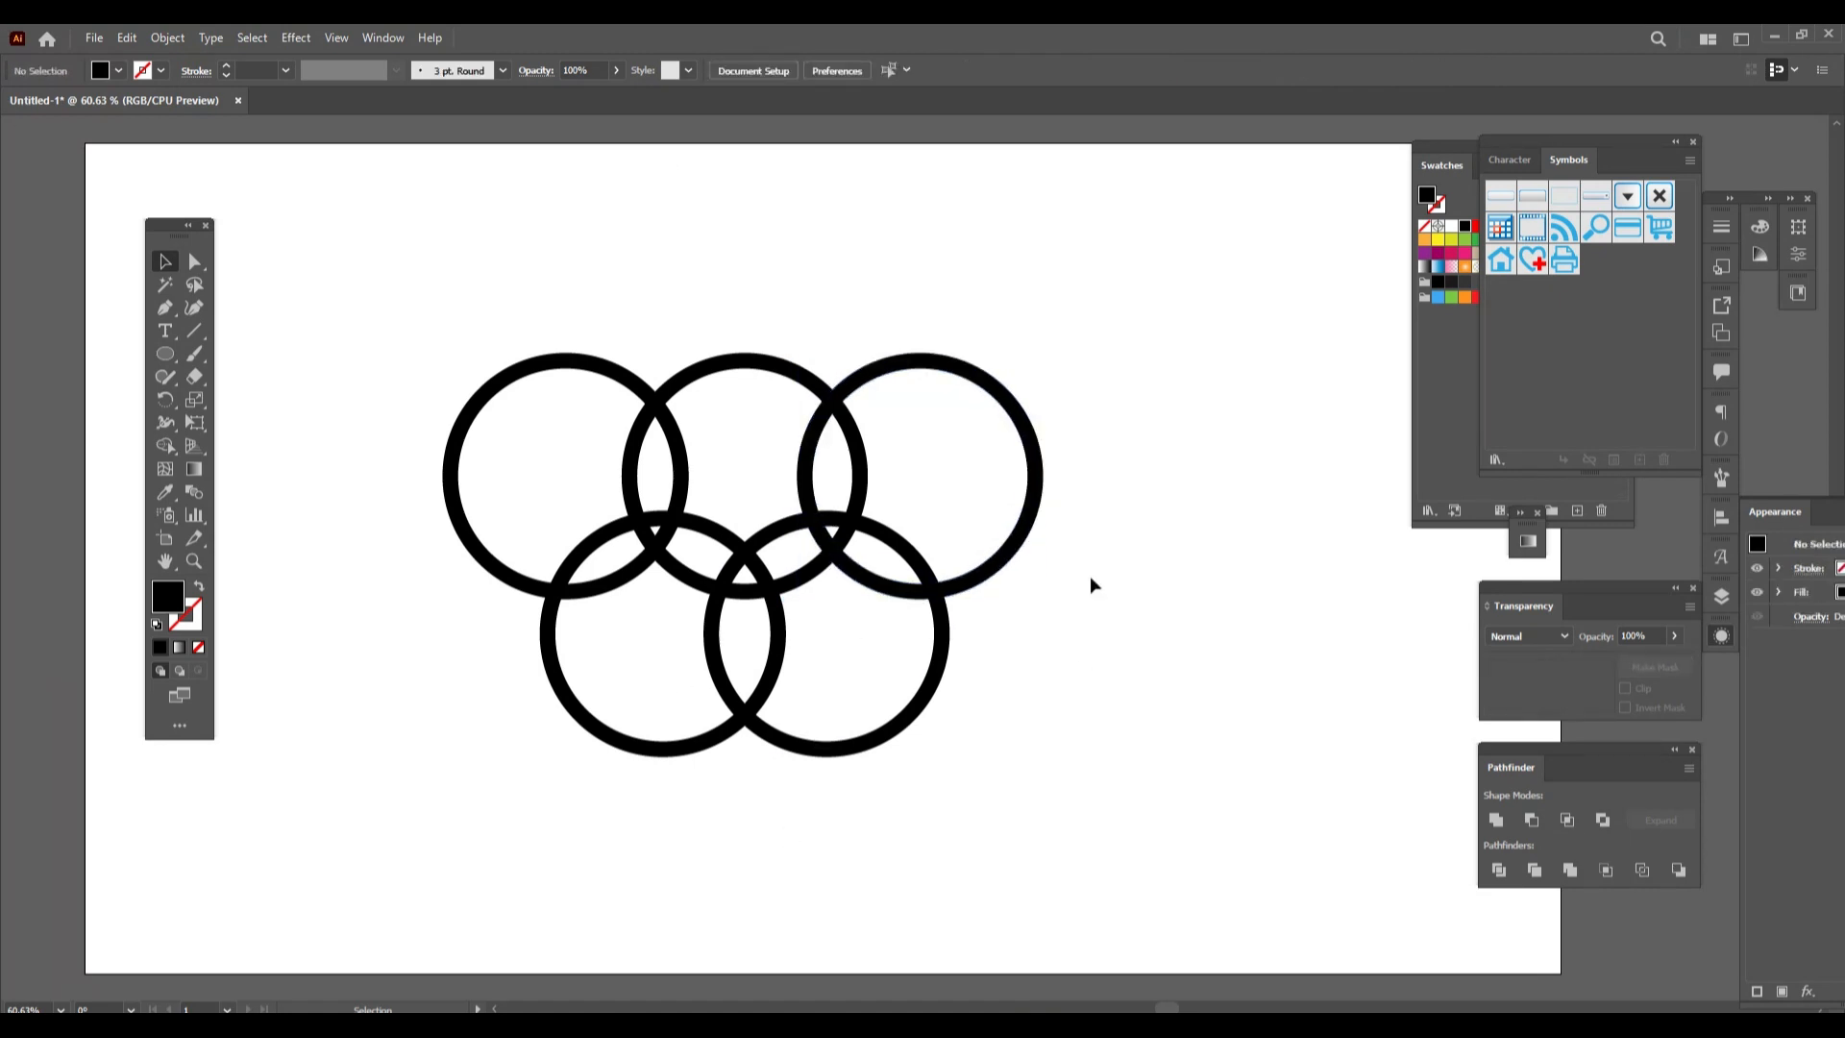
Select all five rings and activate the Live Paint Bucket for colouring them.
{"action": "left_click_drag", "start_coordinate": [594, 310], "coordinate": [1038, 758]}
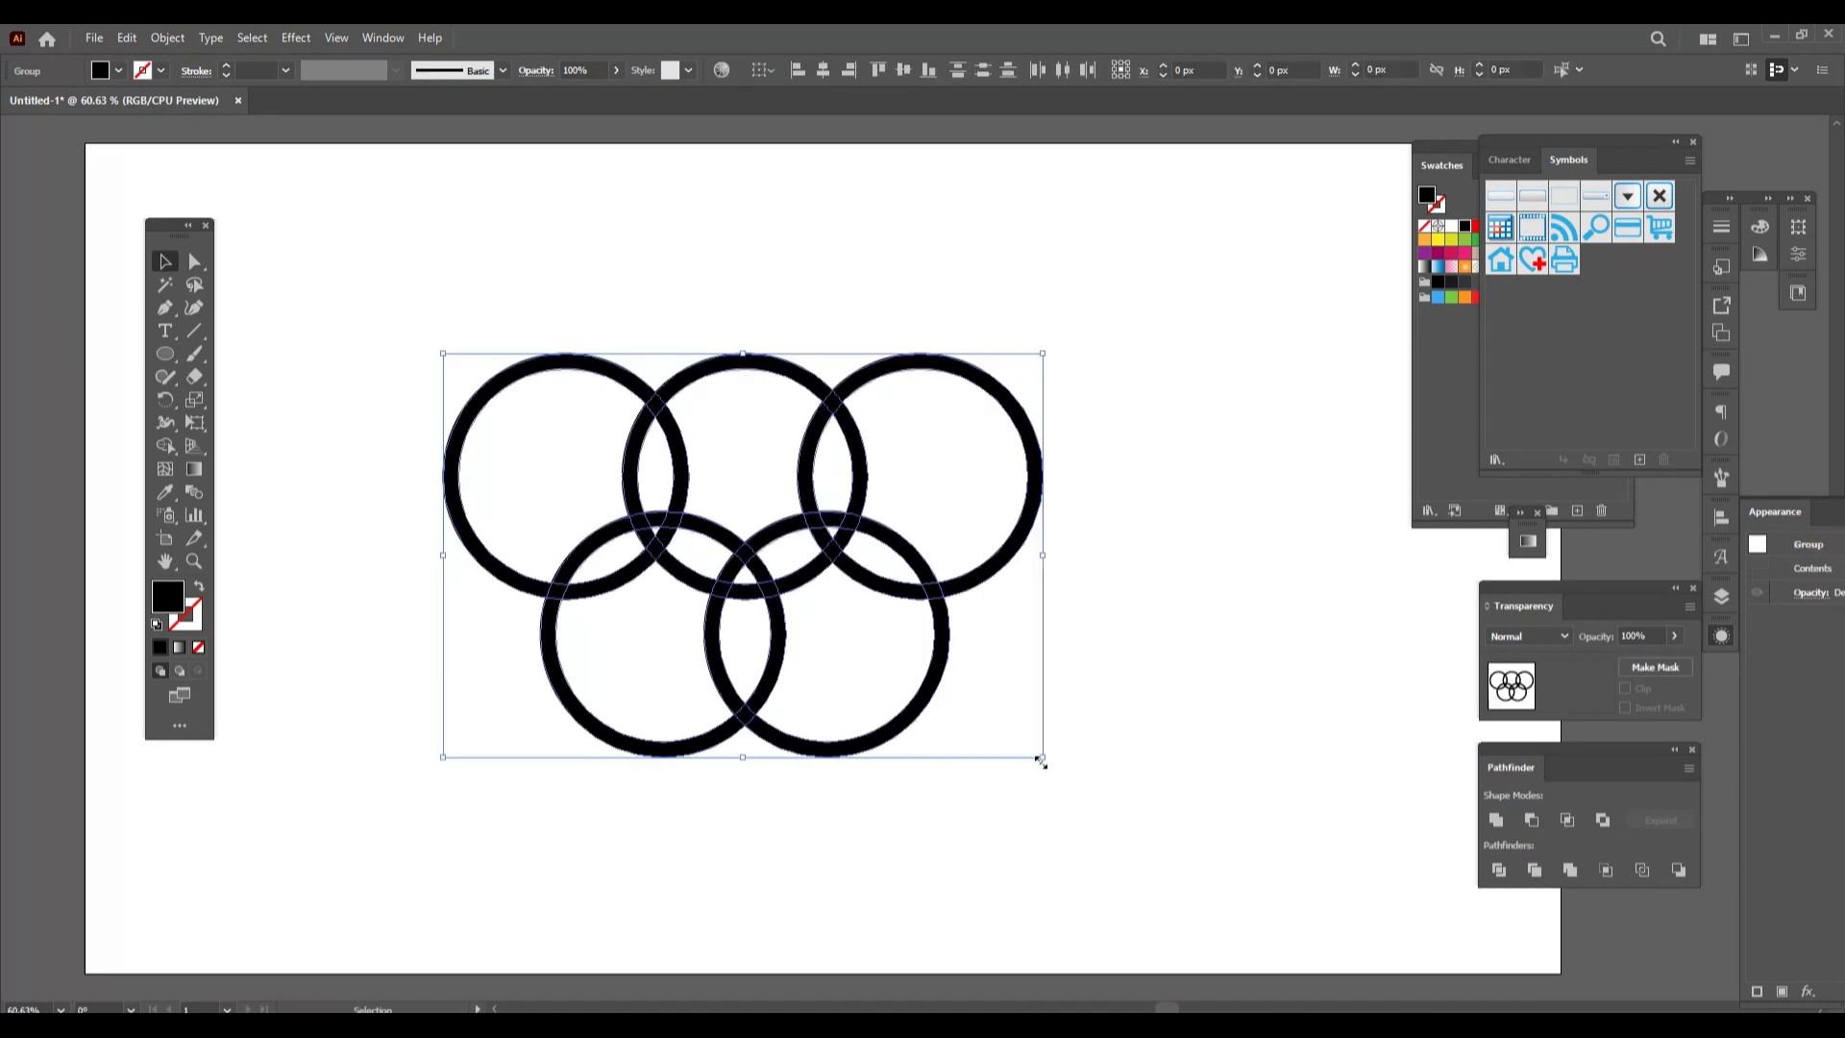
{"action": "key", "text": "ctrl+g"}
{"action": "left_click", "coordinate": [166, 446]}
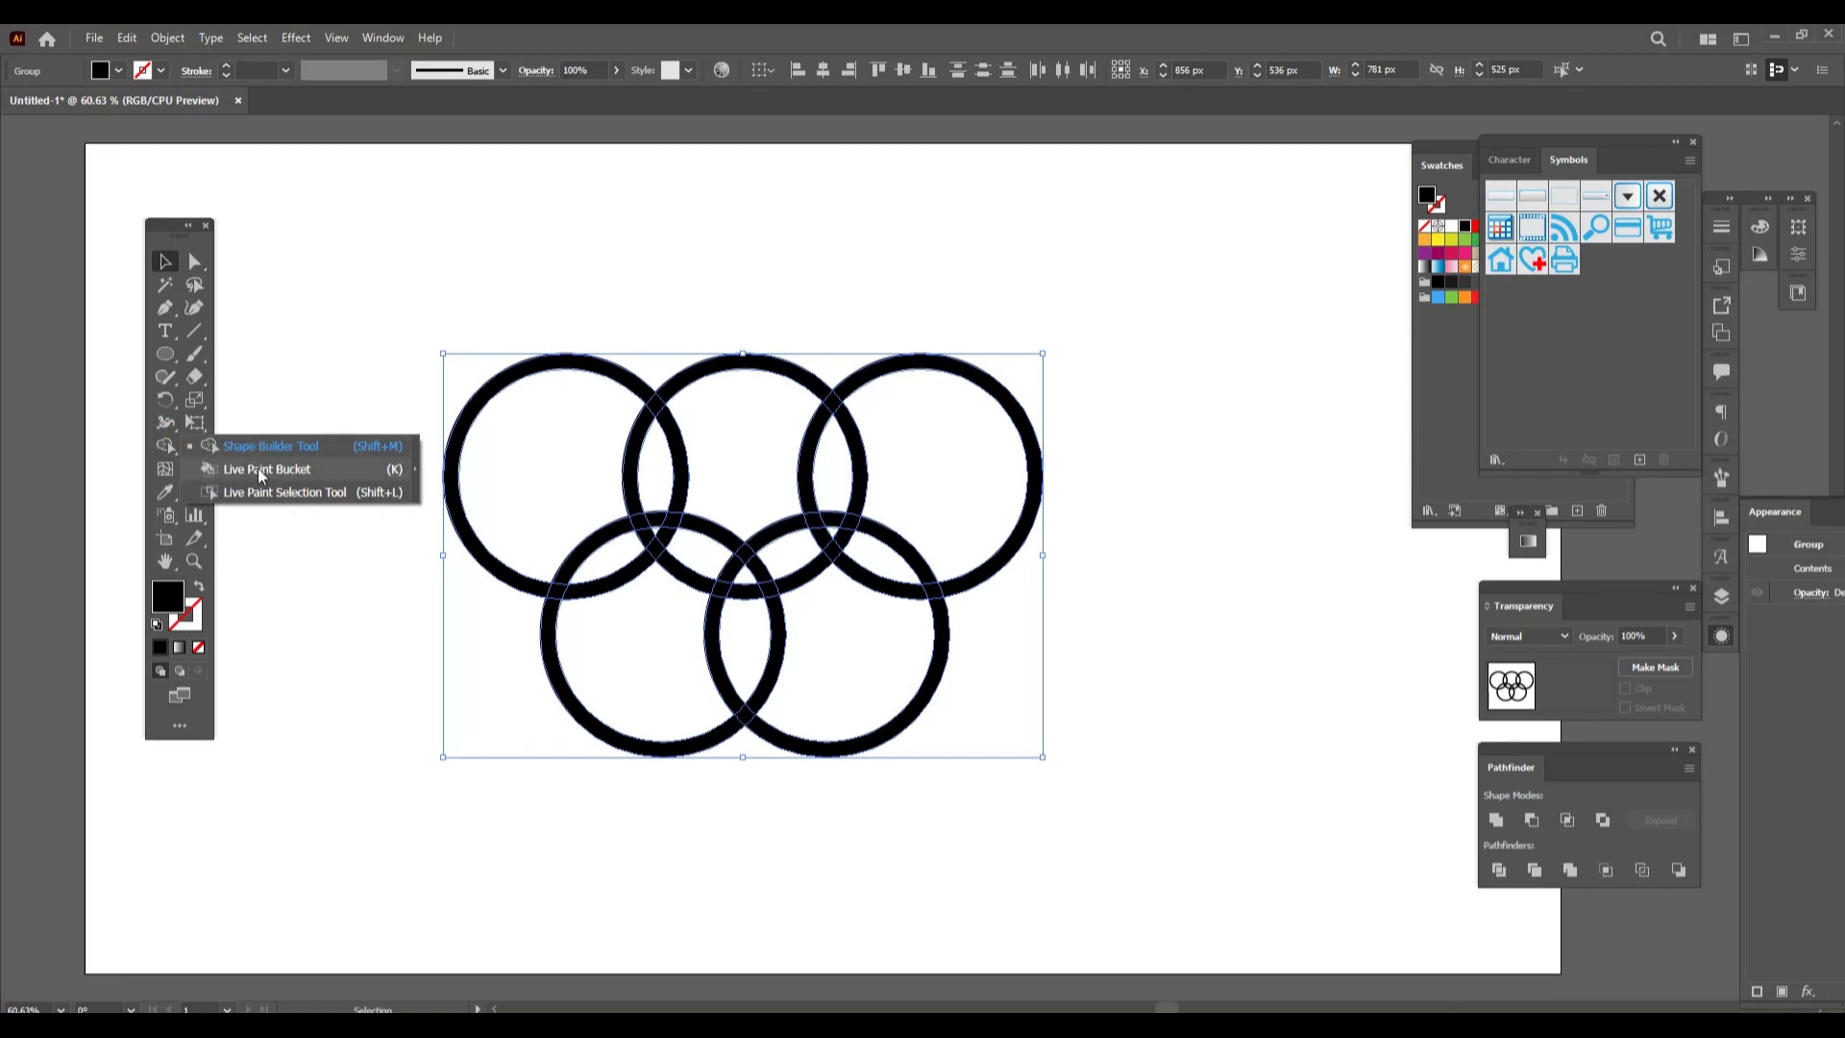
{"action": "left_click", "coordinate": [258, 469]}
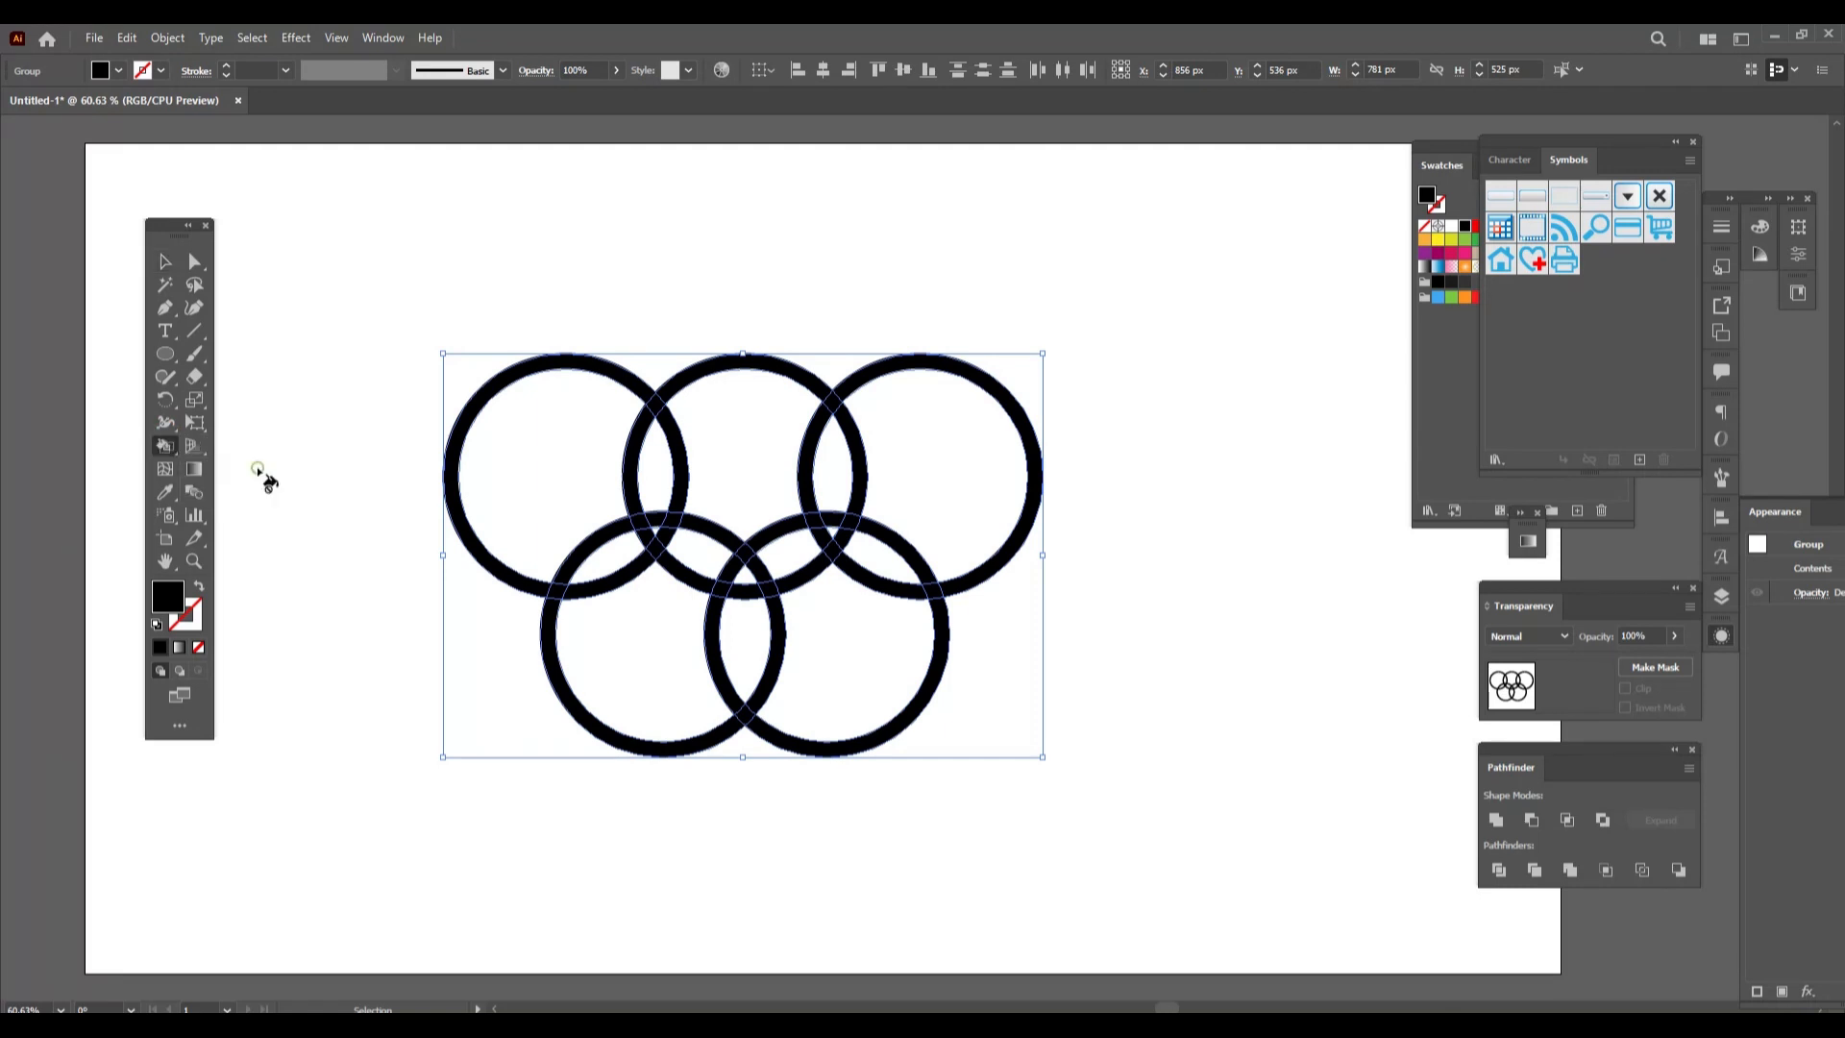
{"action": "key", "text": "ctrl+="}
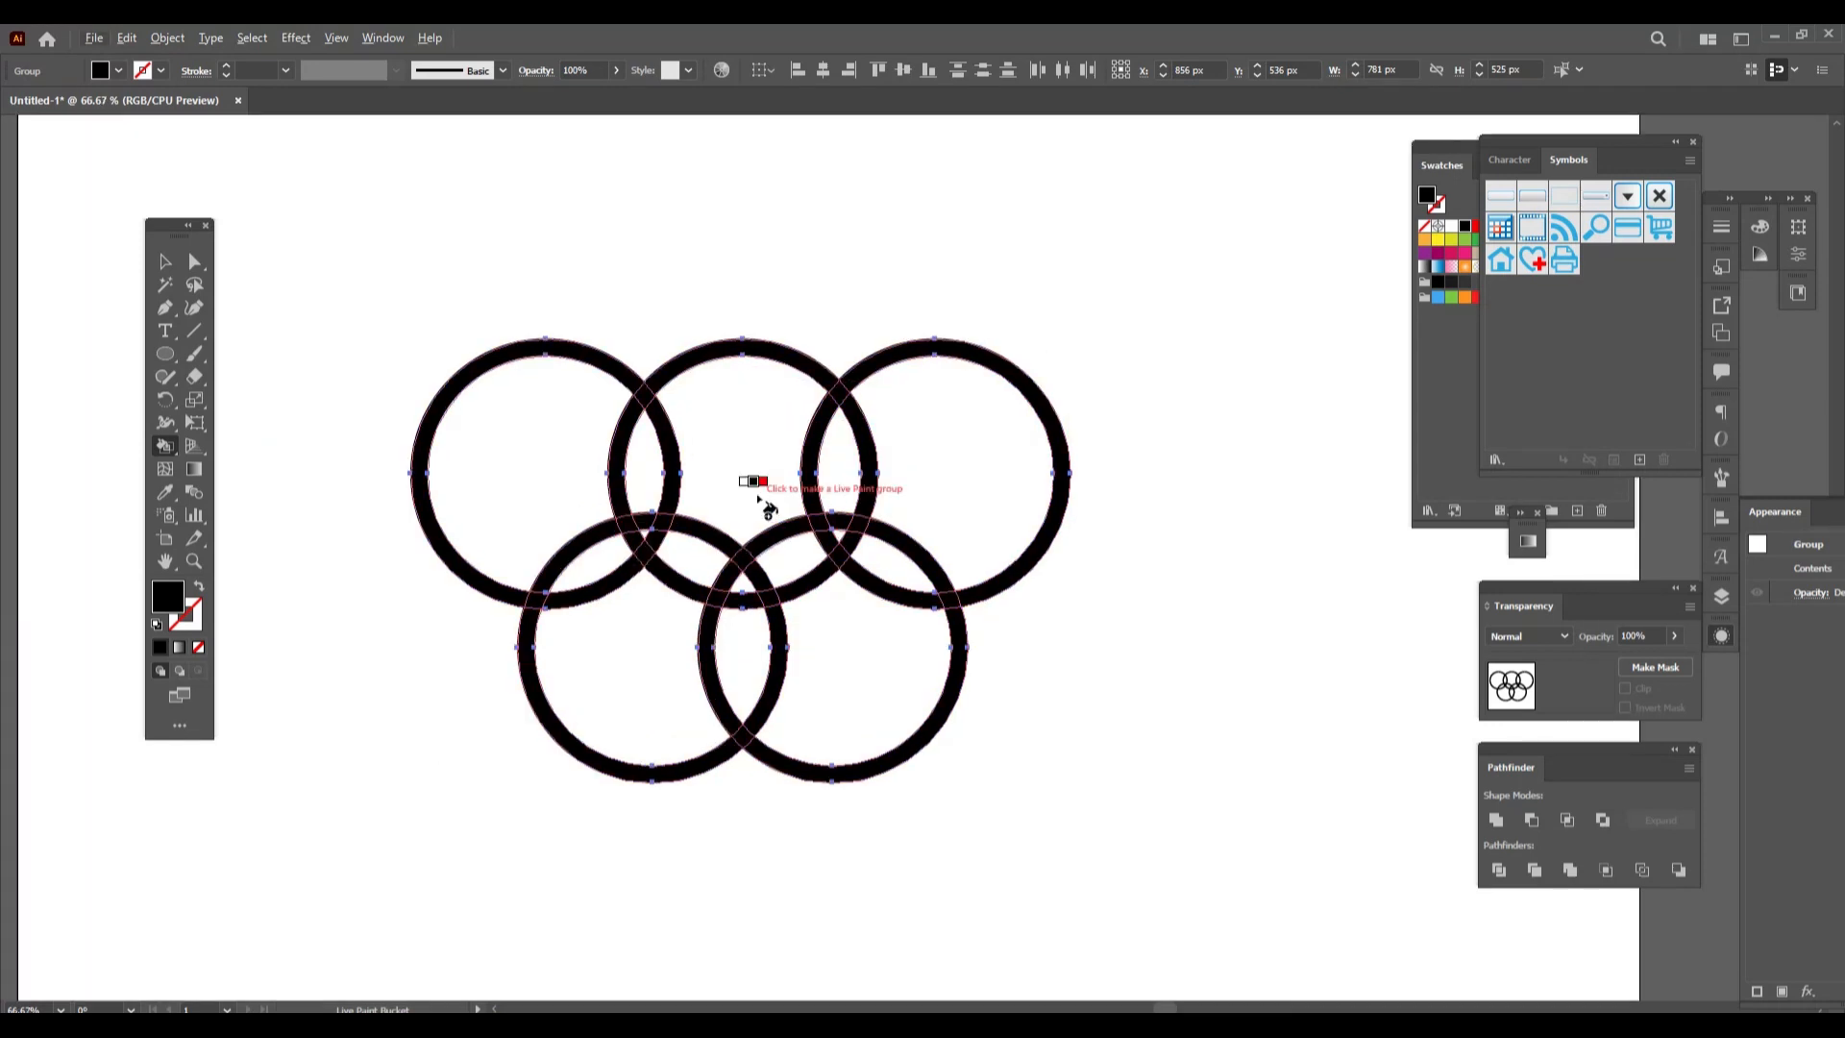
{"action": "key", "text": "ctrl+="}
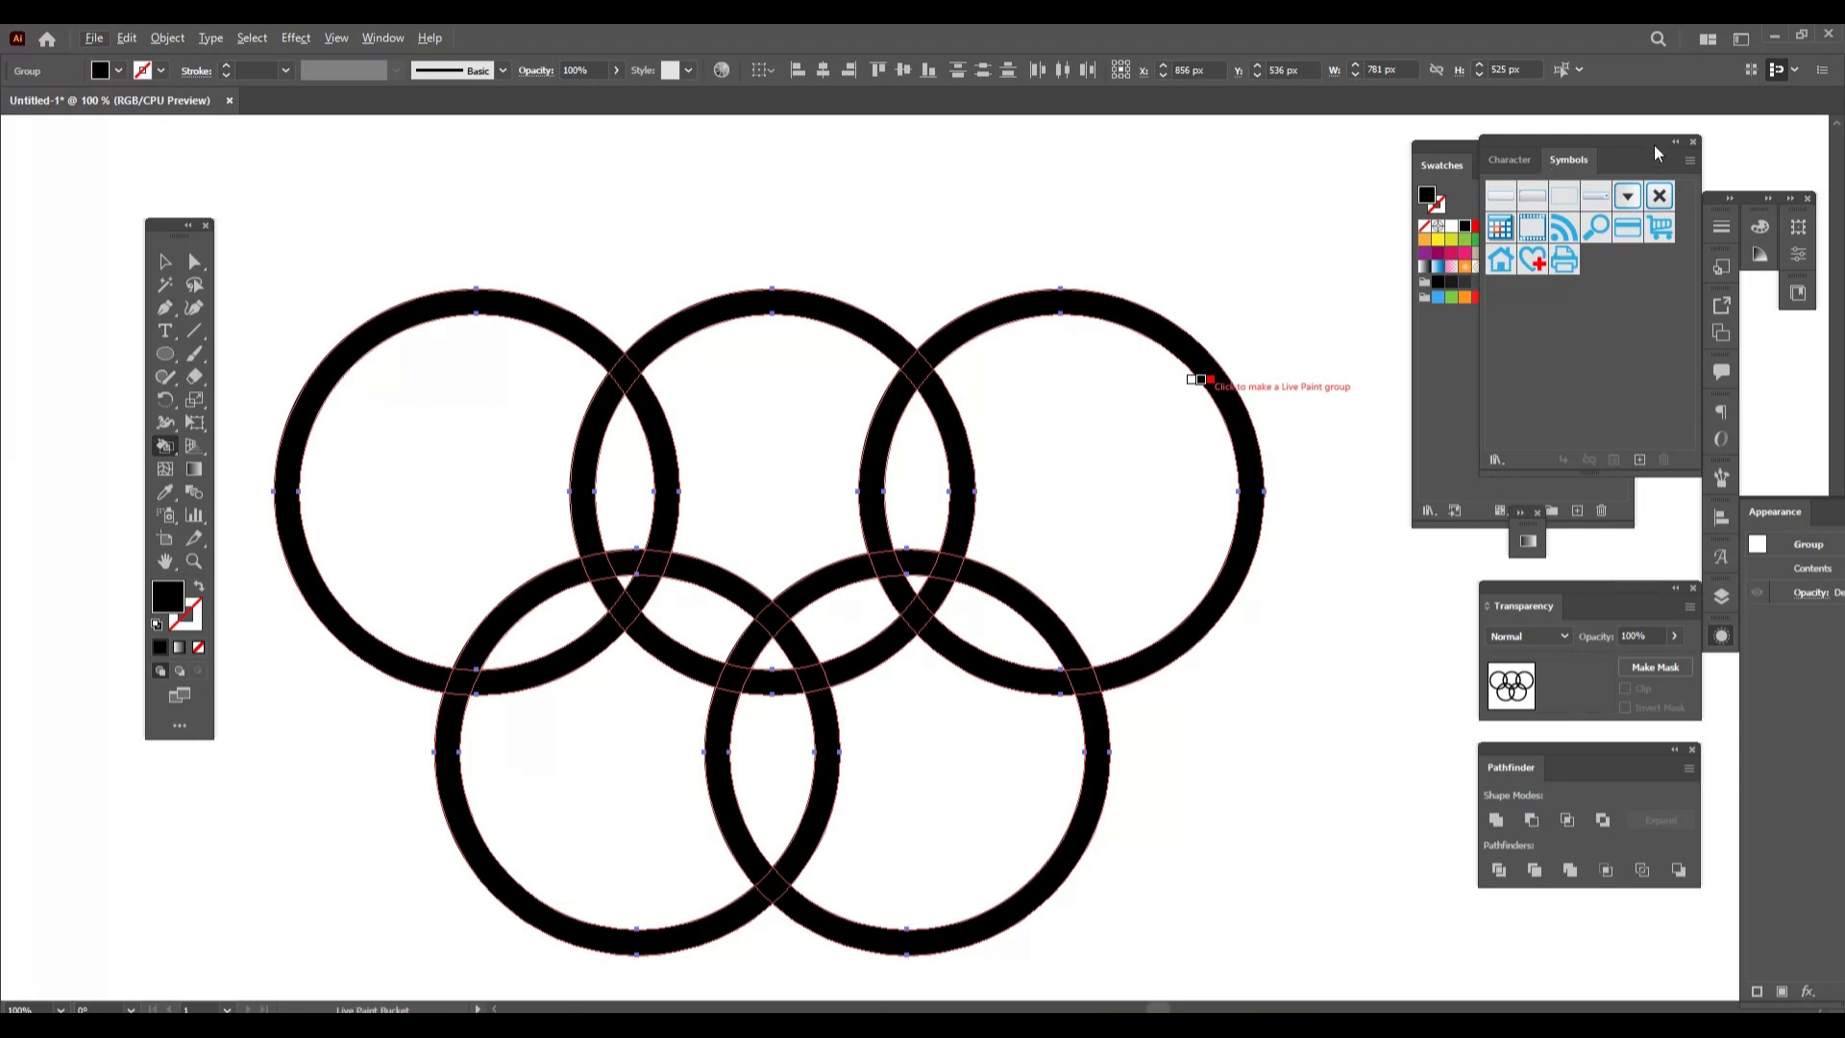
{"action": "left_click", "coordinate": [1641, 120]}
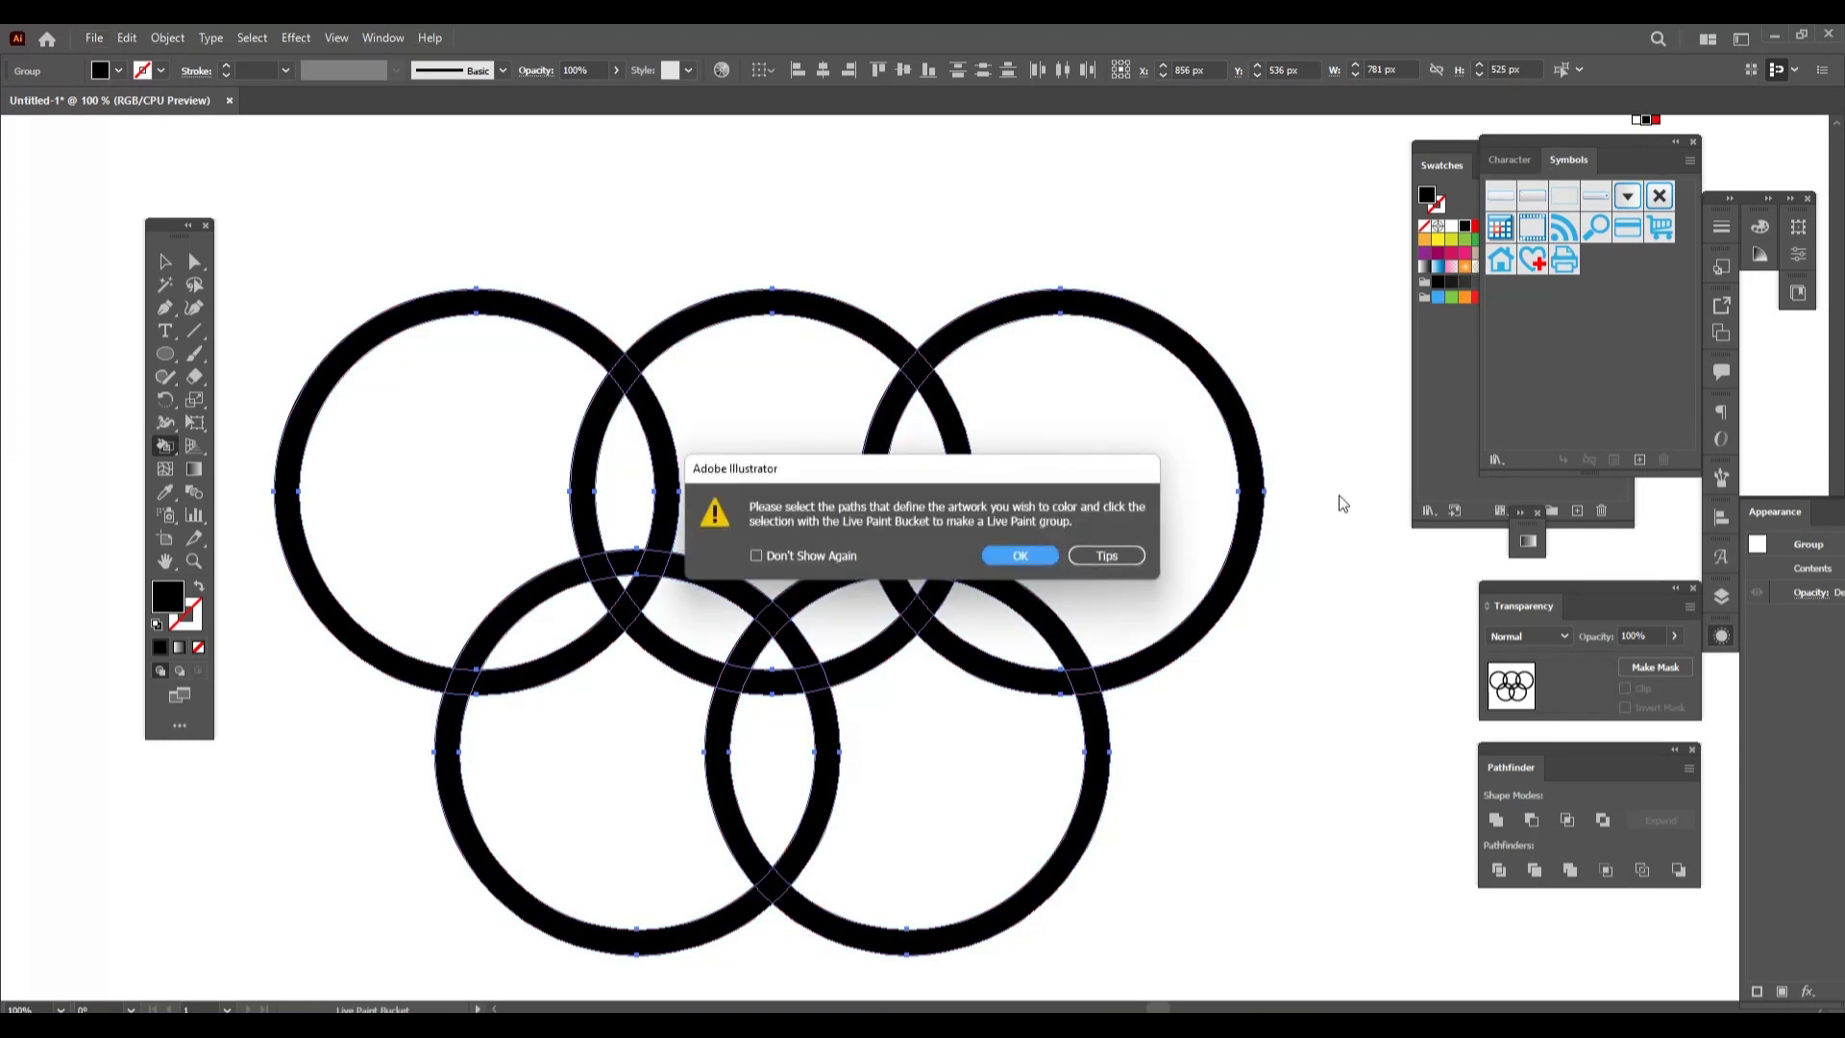
{"action": "left_click", "coordinate": [1108, 557]}
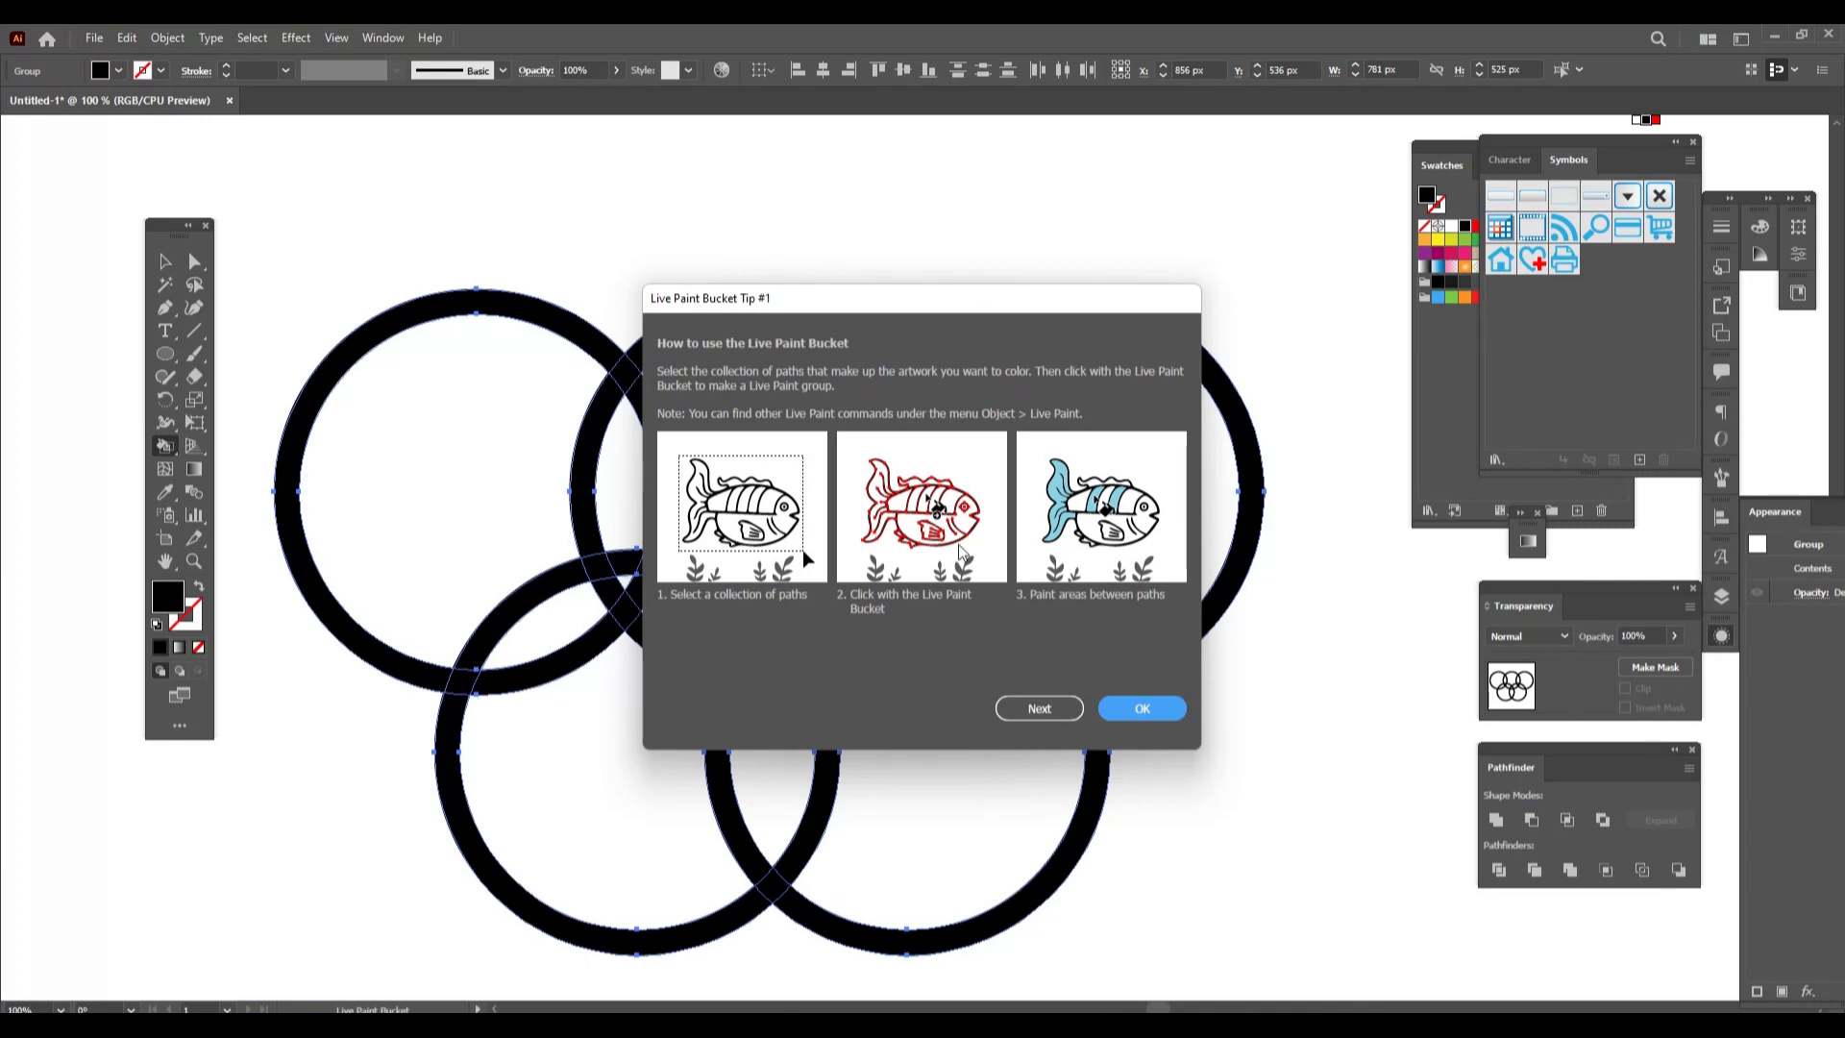
{"action": "left_click", "coordinate": [1142, 711]}
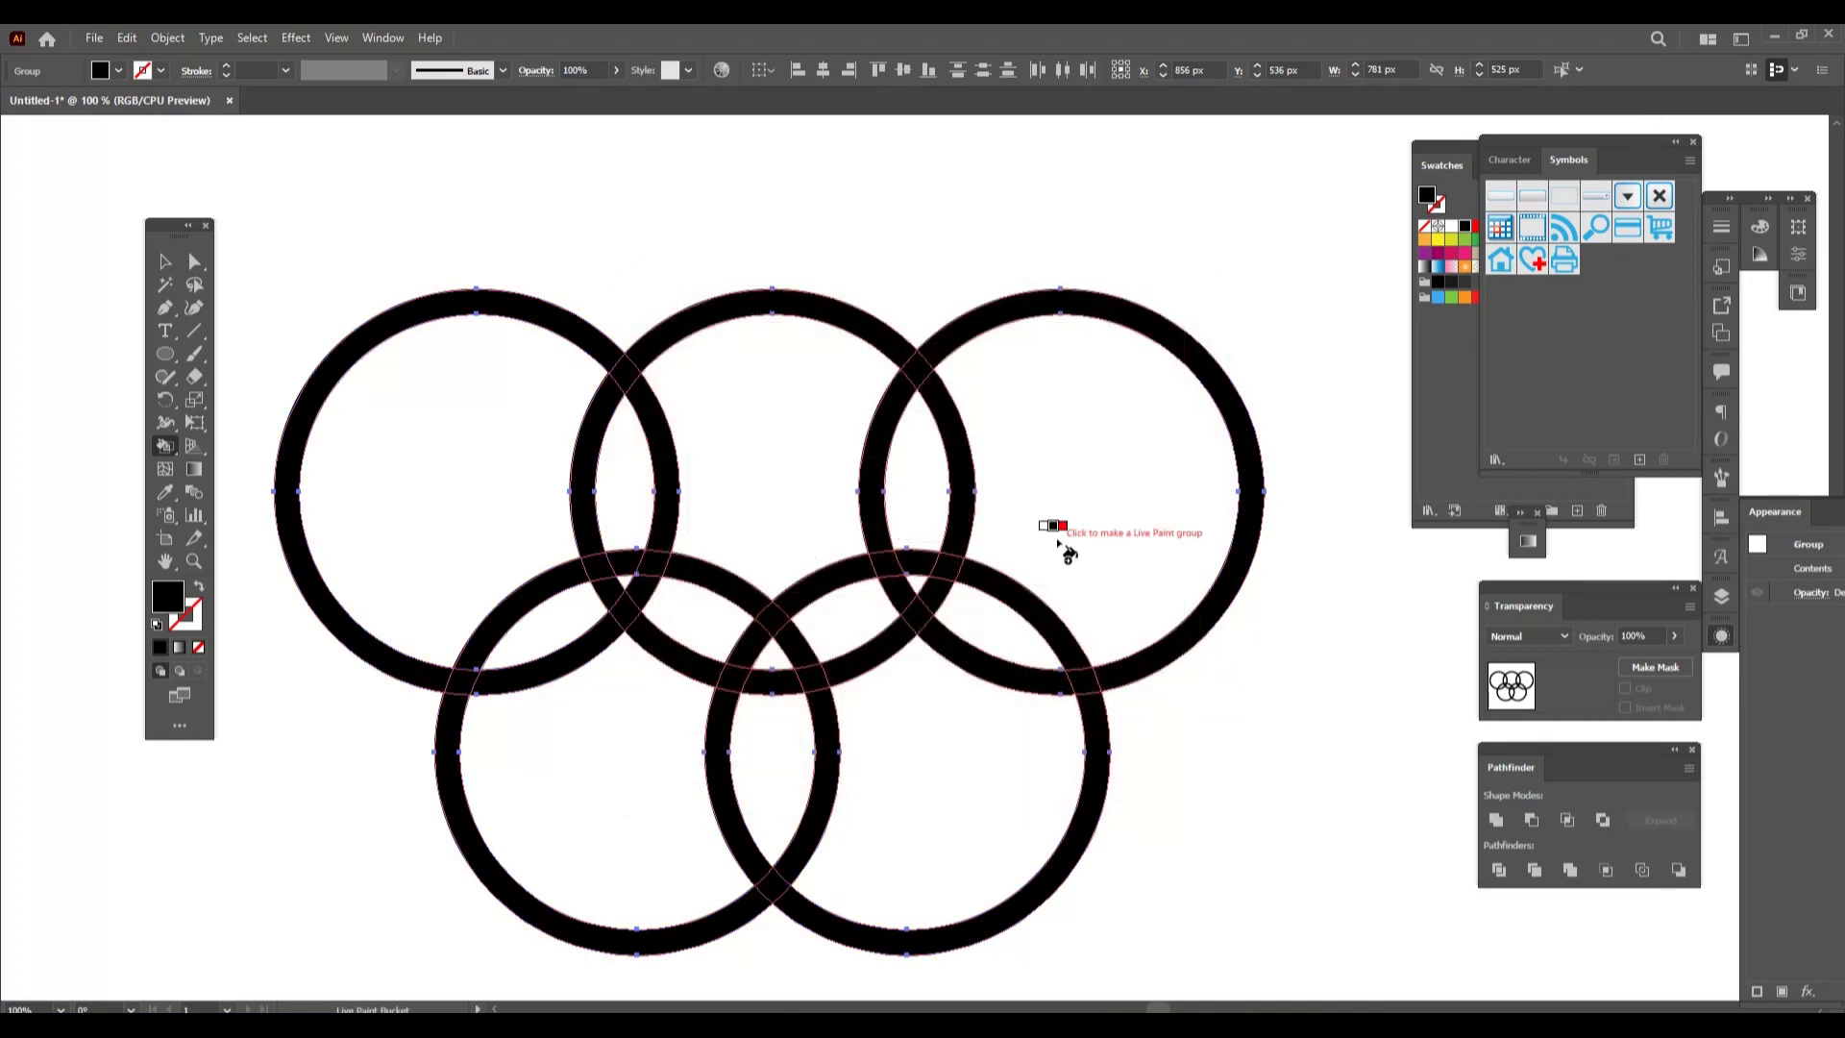
Turn the selected rings into a Live Paint group and paint the upper-left ring's segments blue.
{"action": "key", "text": "Right"}
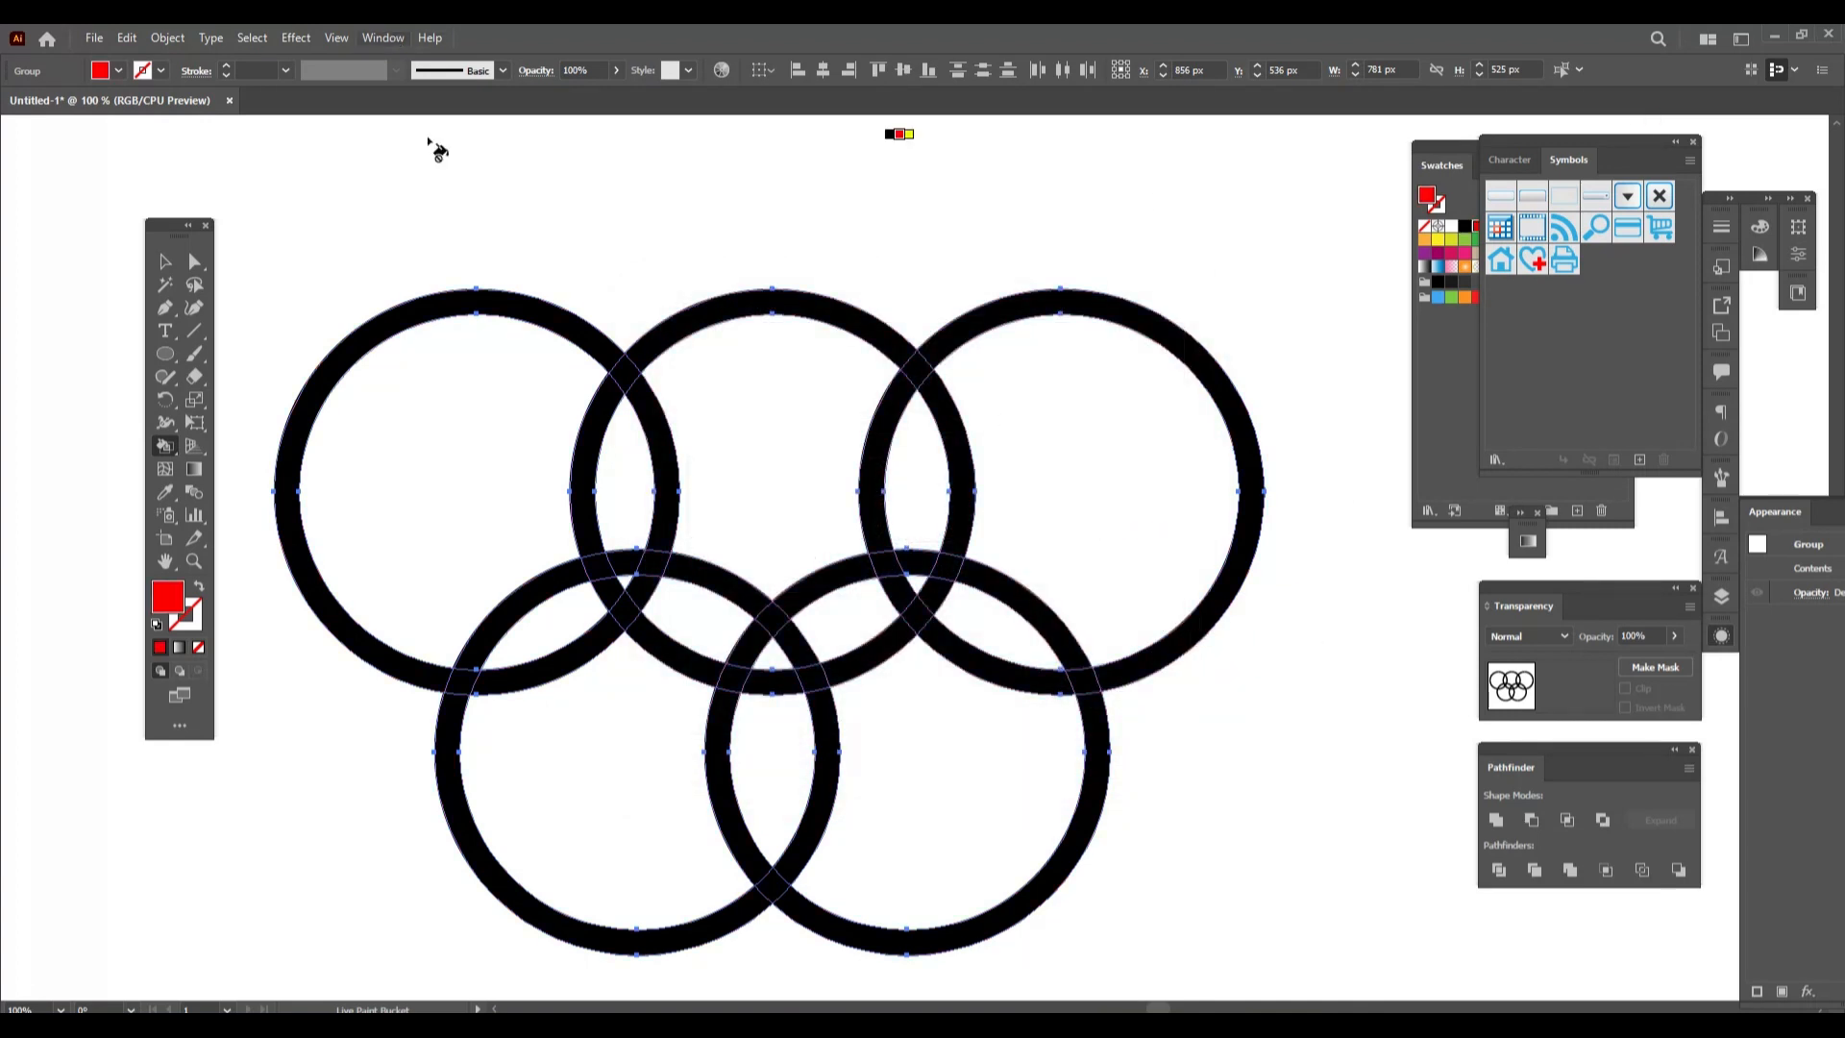
{"action": "key", "text": "Right"}
{"action": "key", "text": "Right"}
{"action": "key", "text": "Right"}
{"action": "key", "text": "Right"}
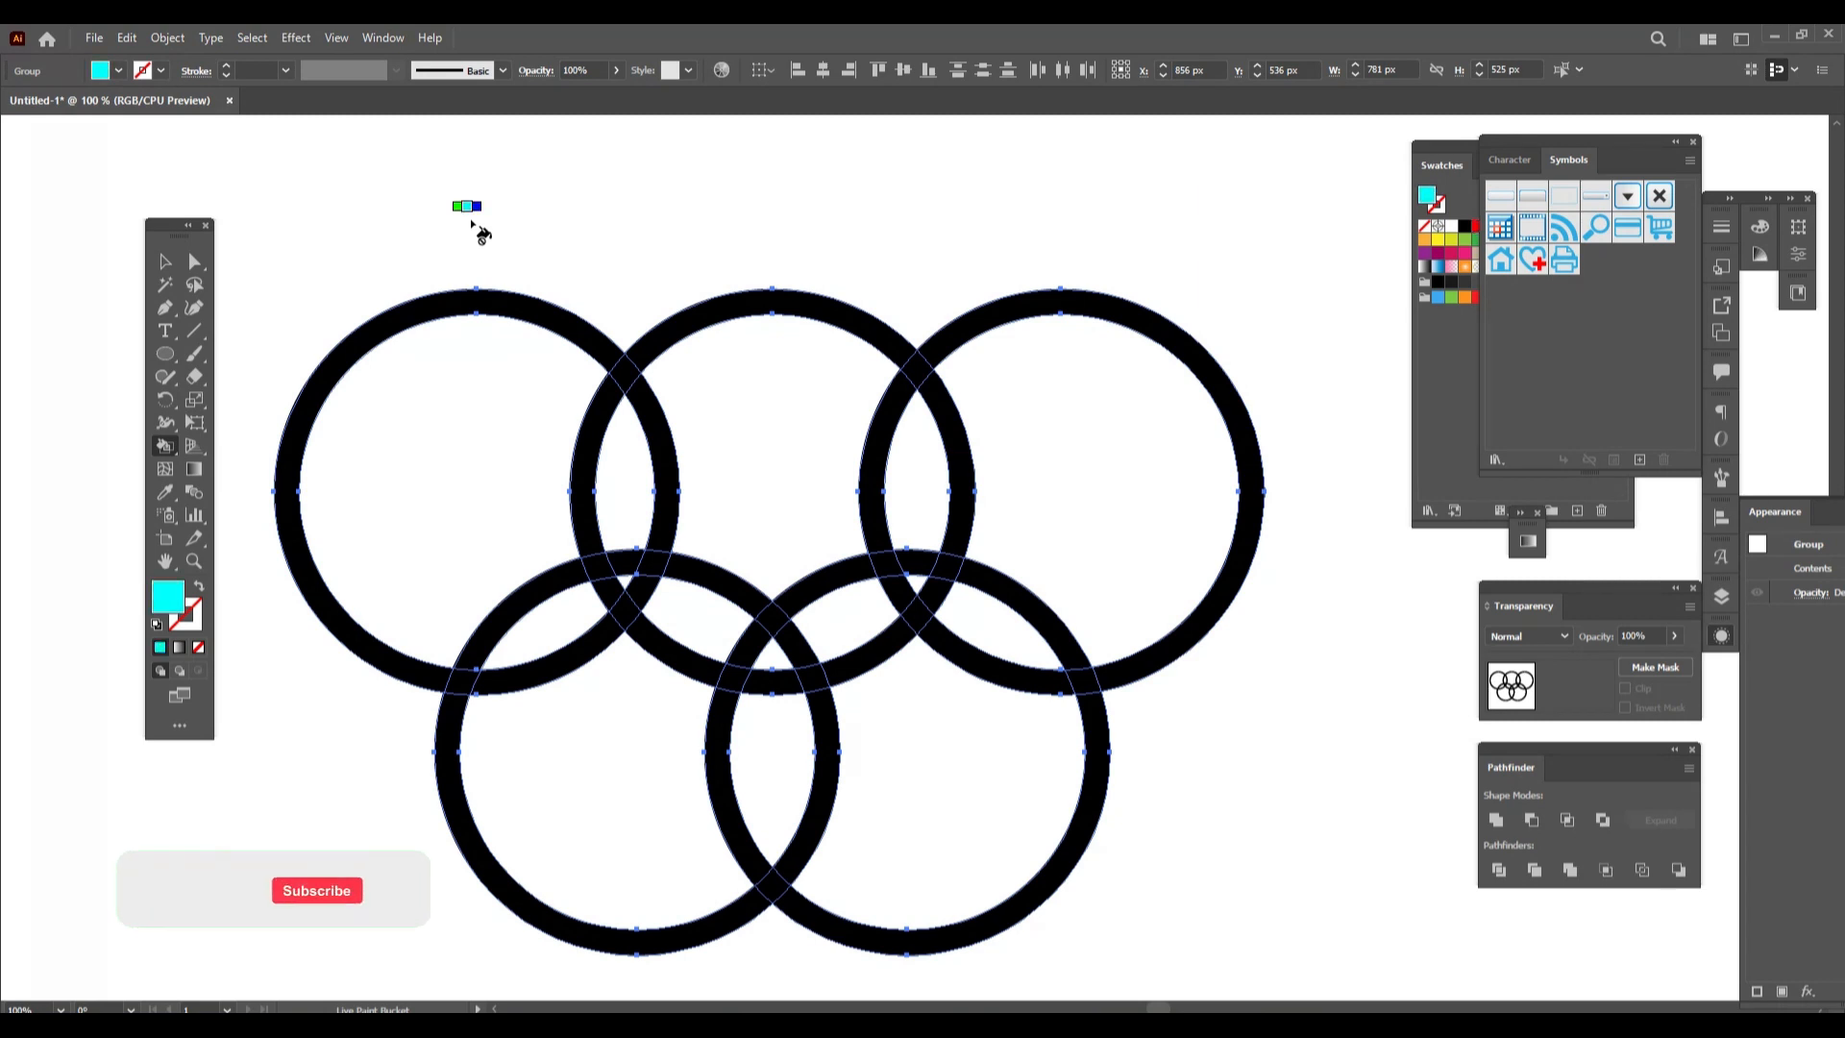
{"action": "left_click", "coordinate": [489, 300]}
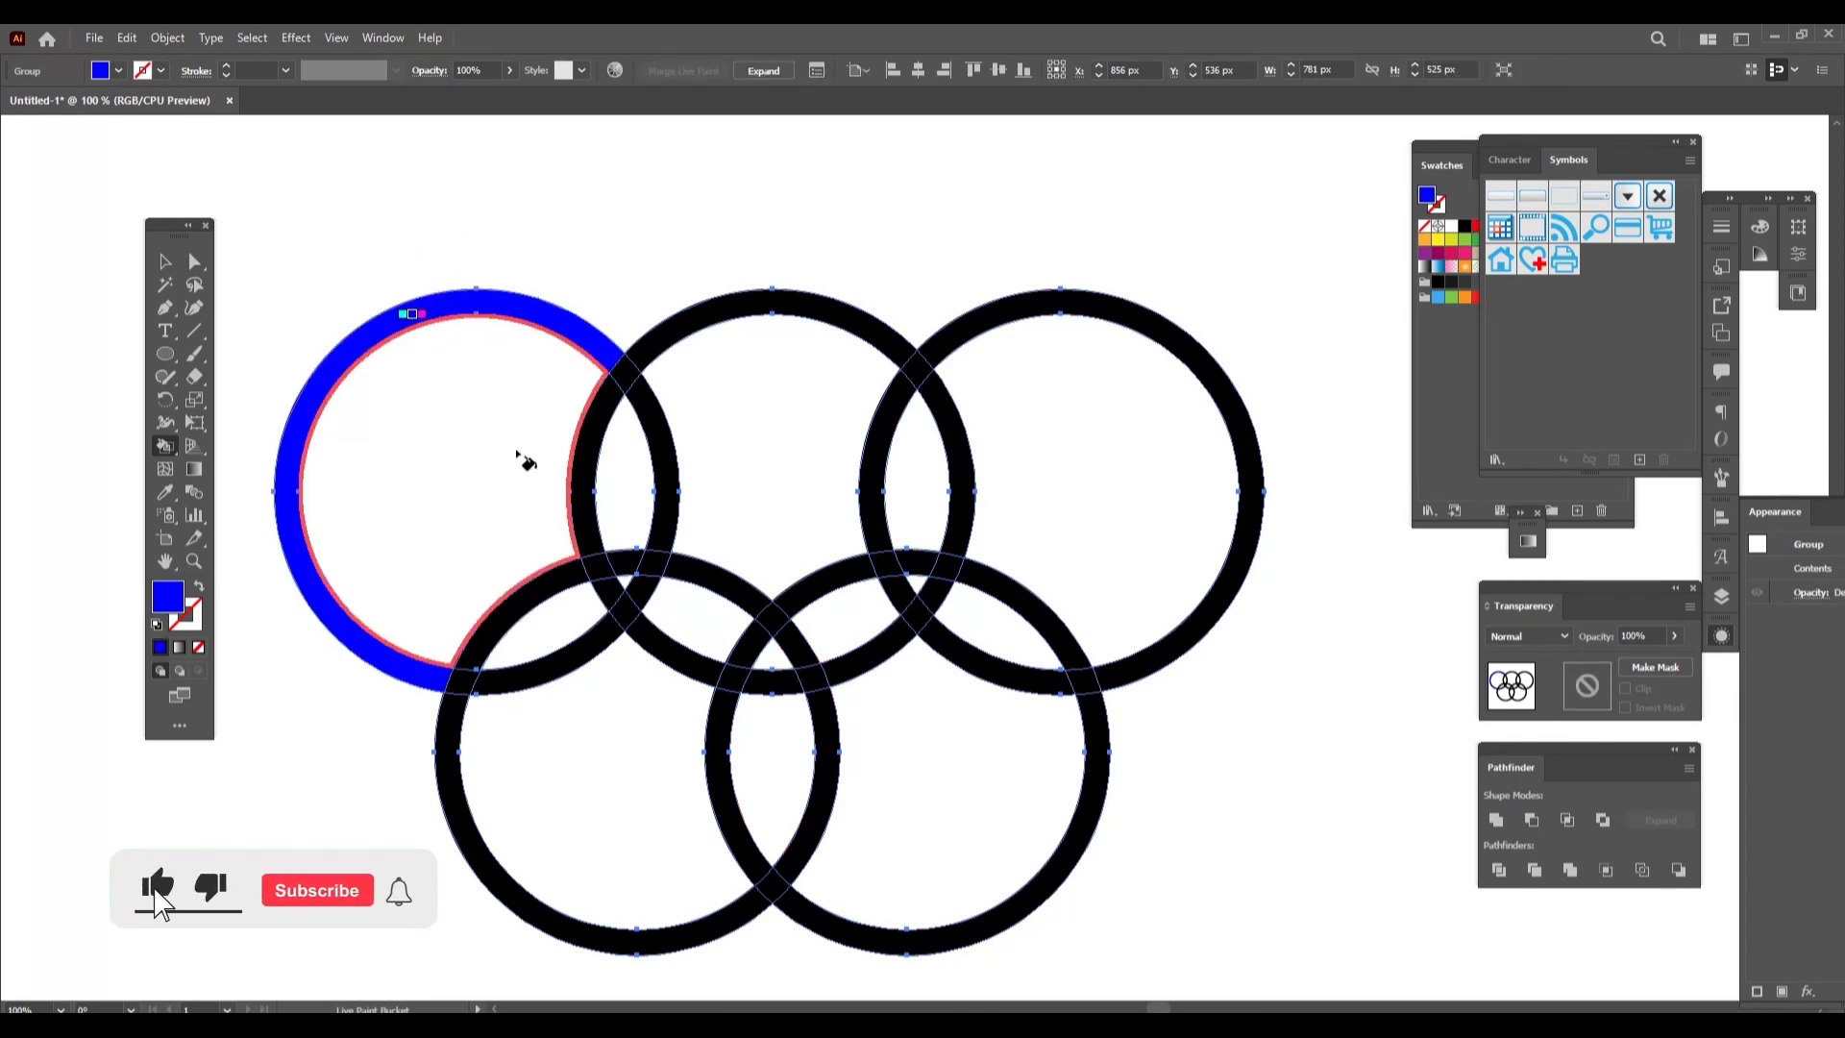
{"action": "left_click", "coordinate": [658, 413]}
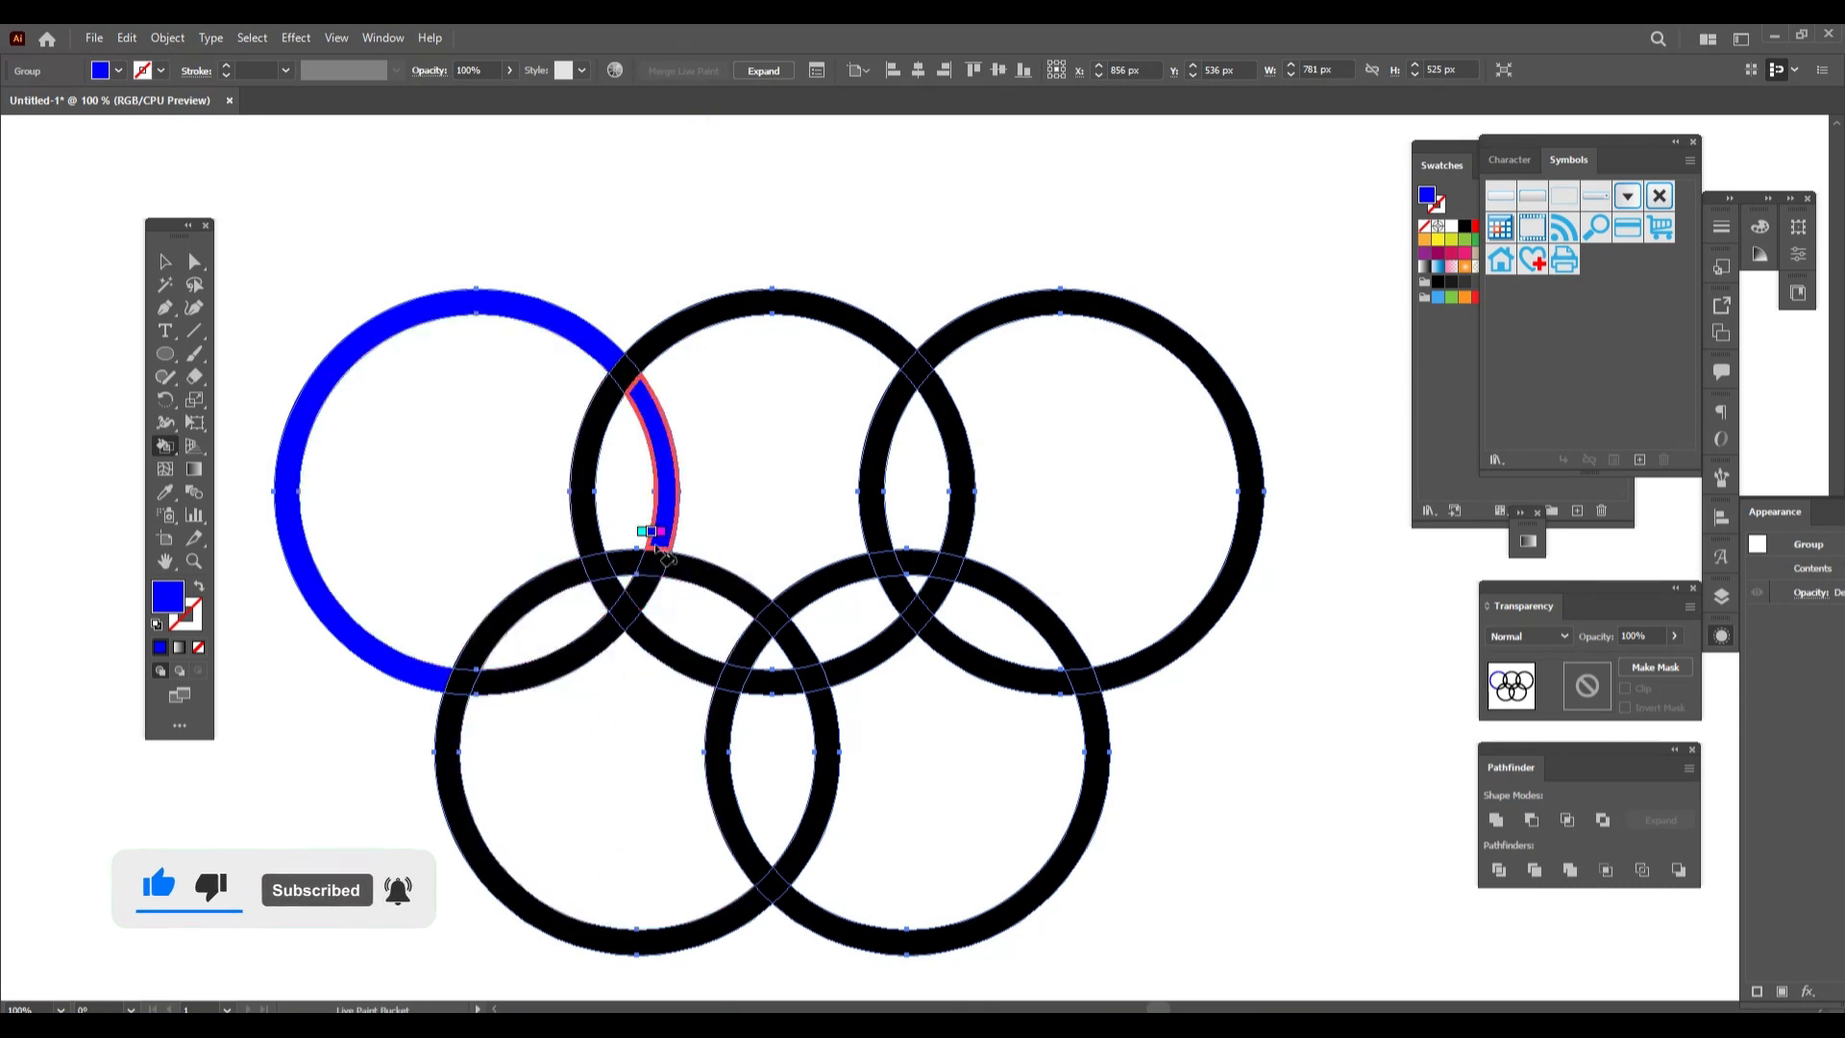
{"action": "left_click", "coordinate": [642, 588]}
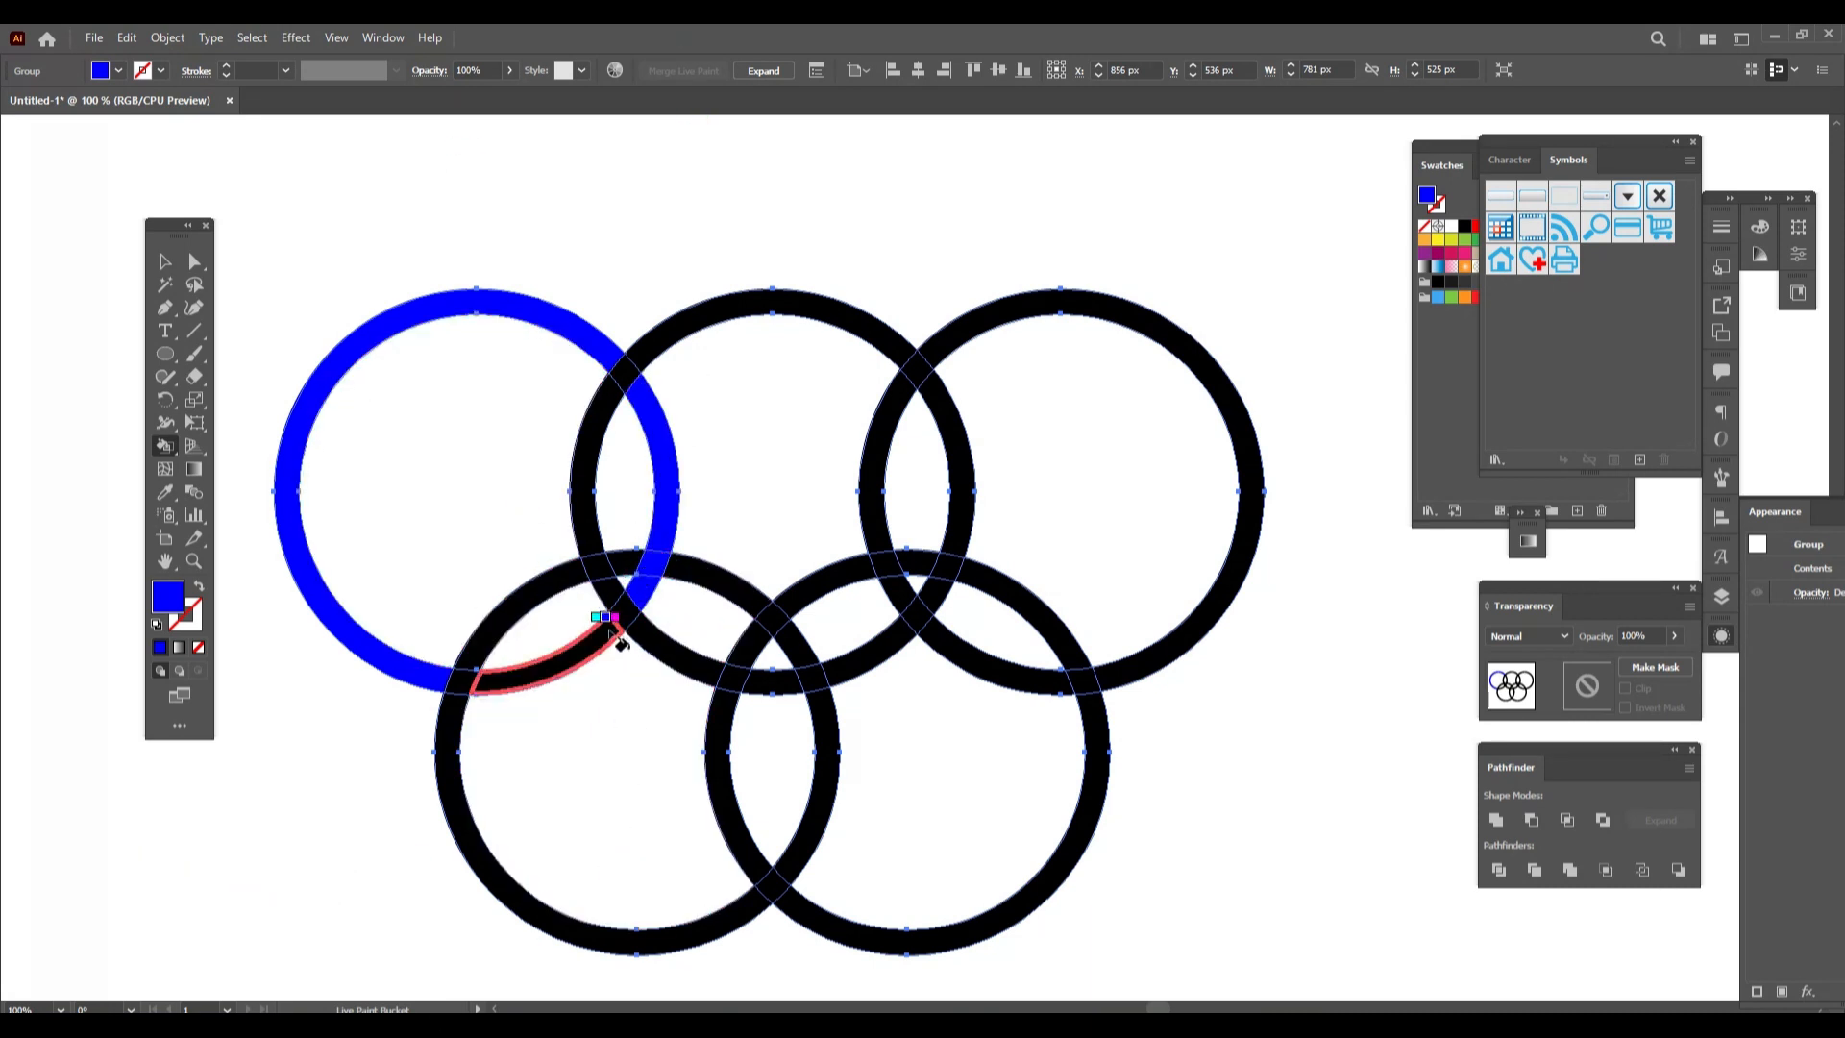
{"action": "left_click", "coordinate": [609, 632]}
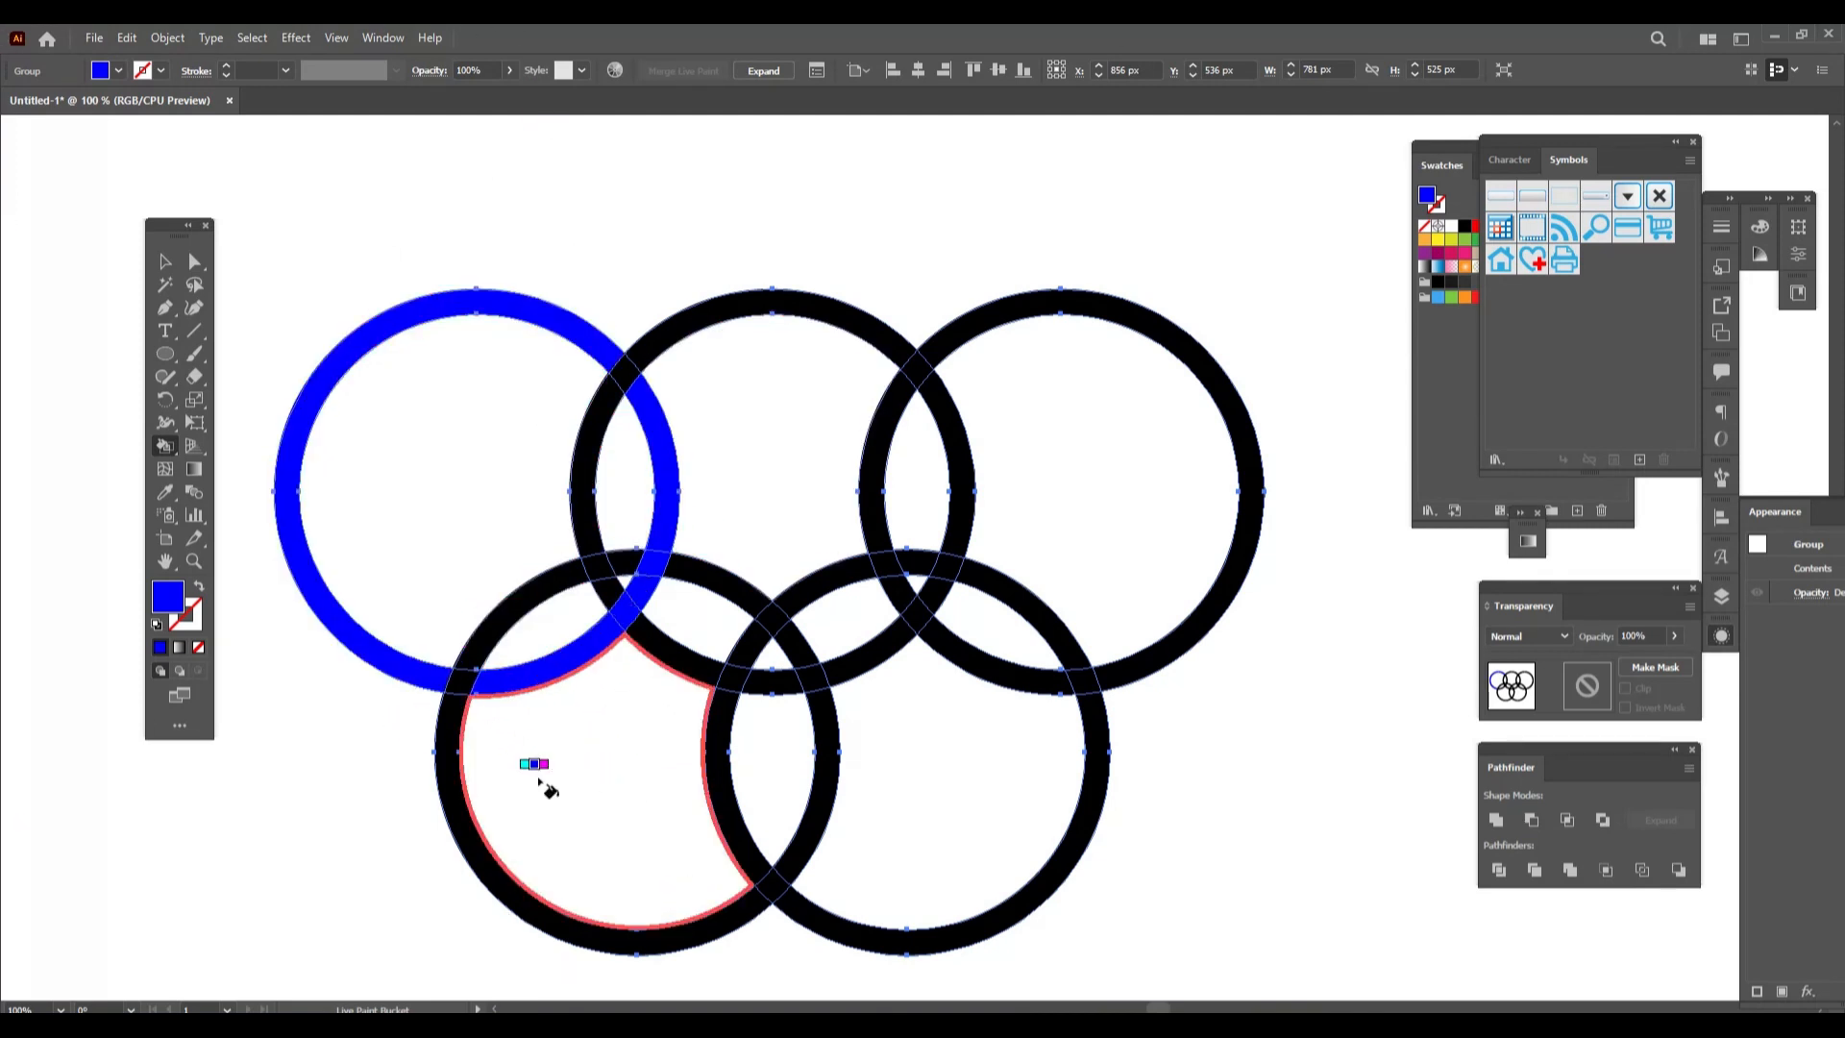
Paint the segments of the lower-left ring magenta with the Live Paint Bucket, including its overlaps where it passes over other rings.
{"action": "key", "text": "Right"}
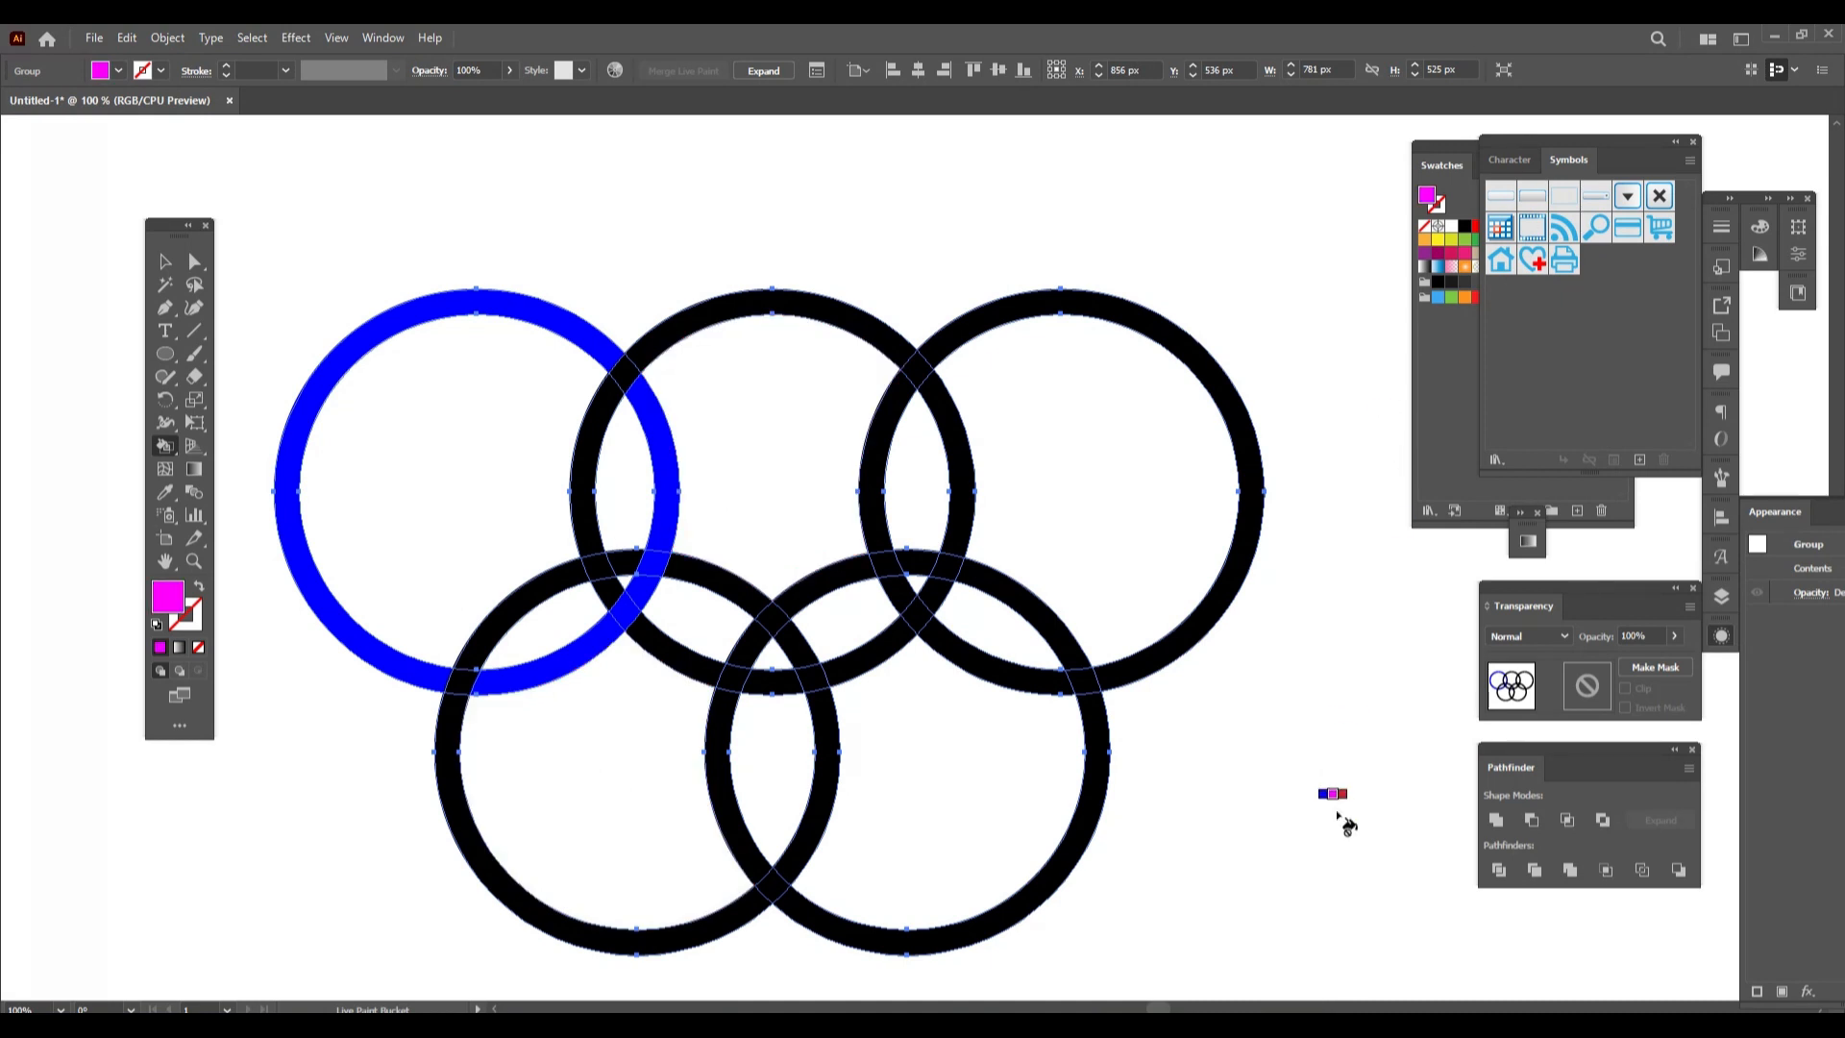
{"action": "left_click", "coordinate": [528, 601]}
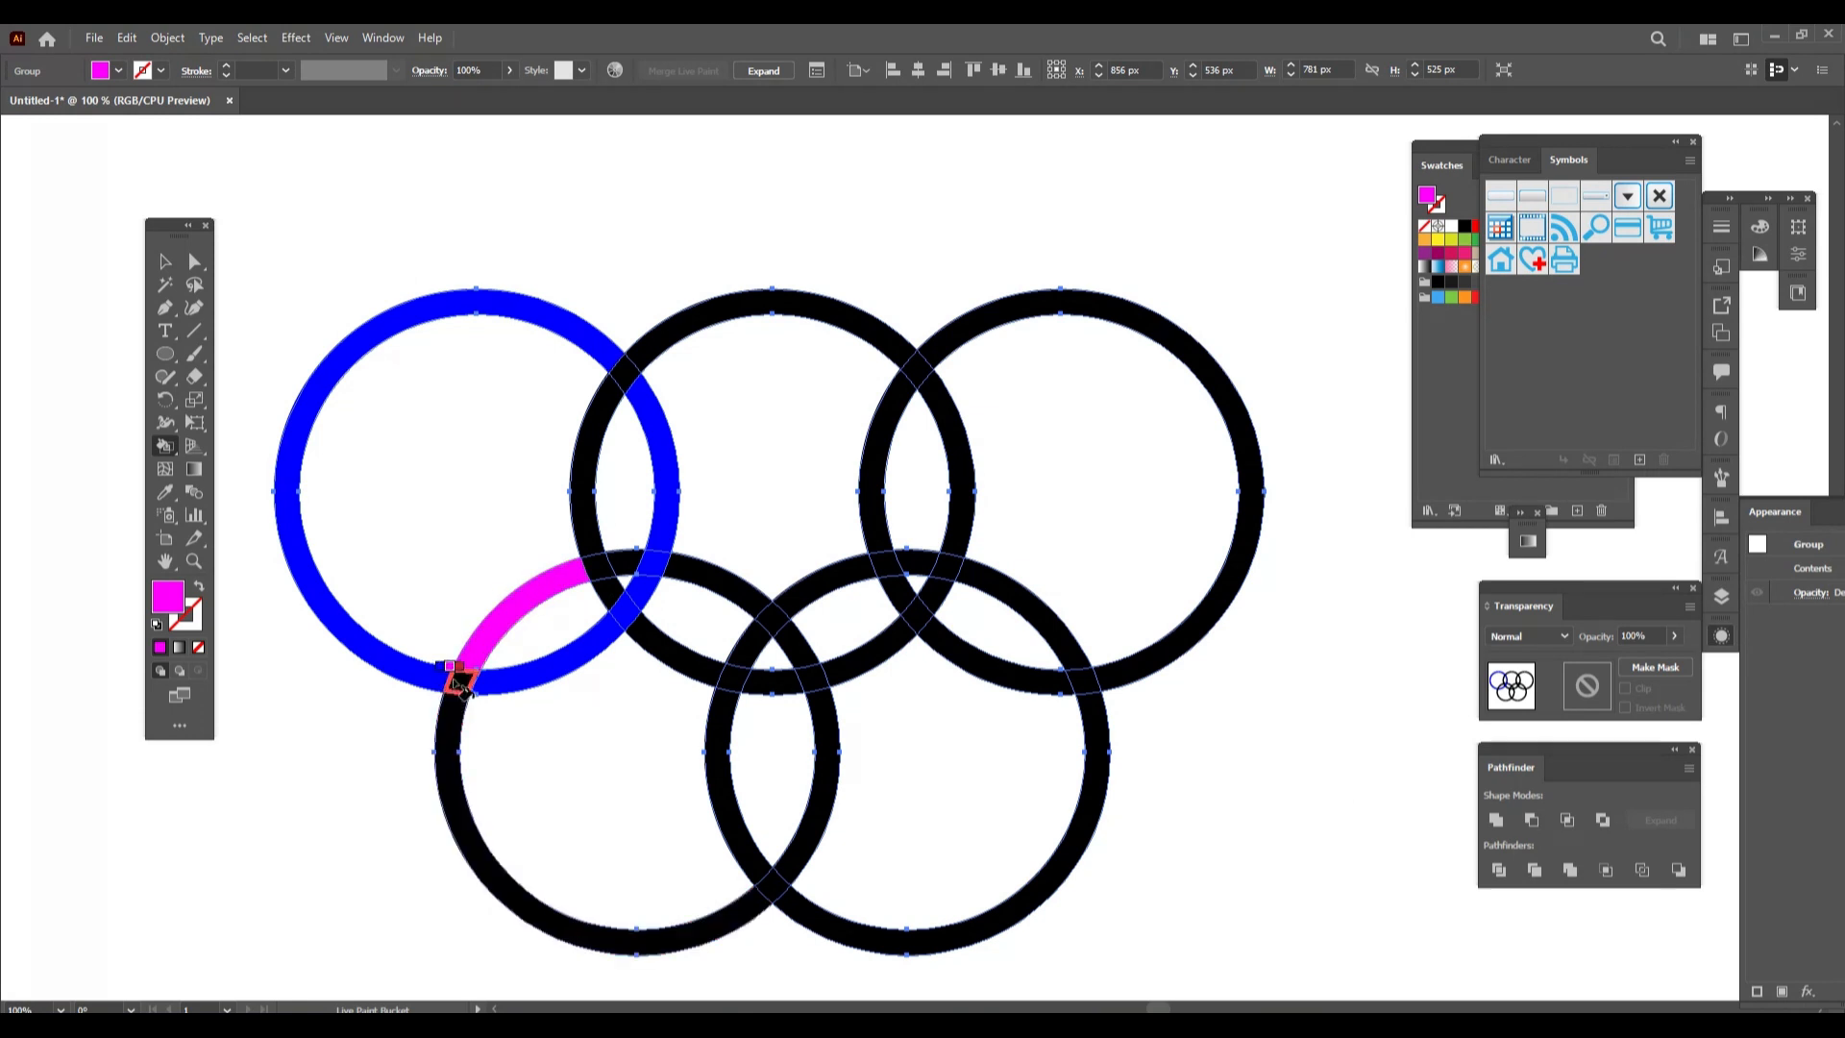
{"action": "left_click", "coordinate": [440, 721]}
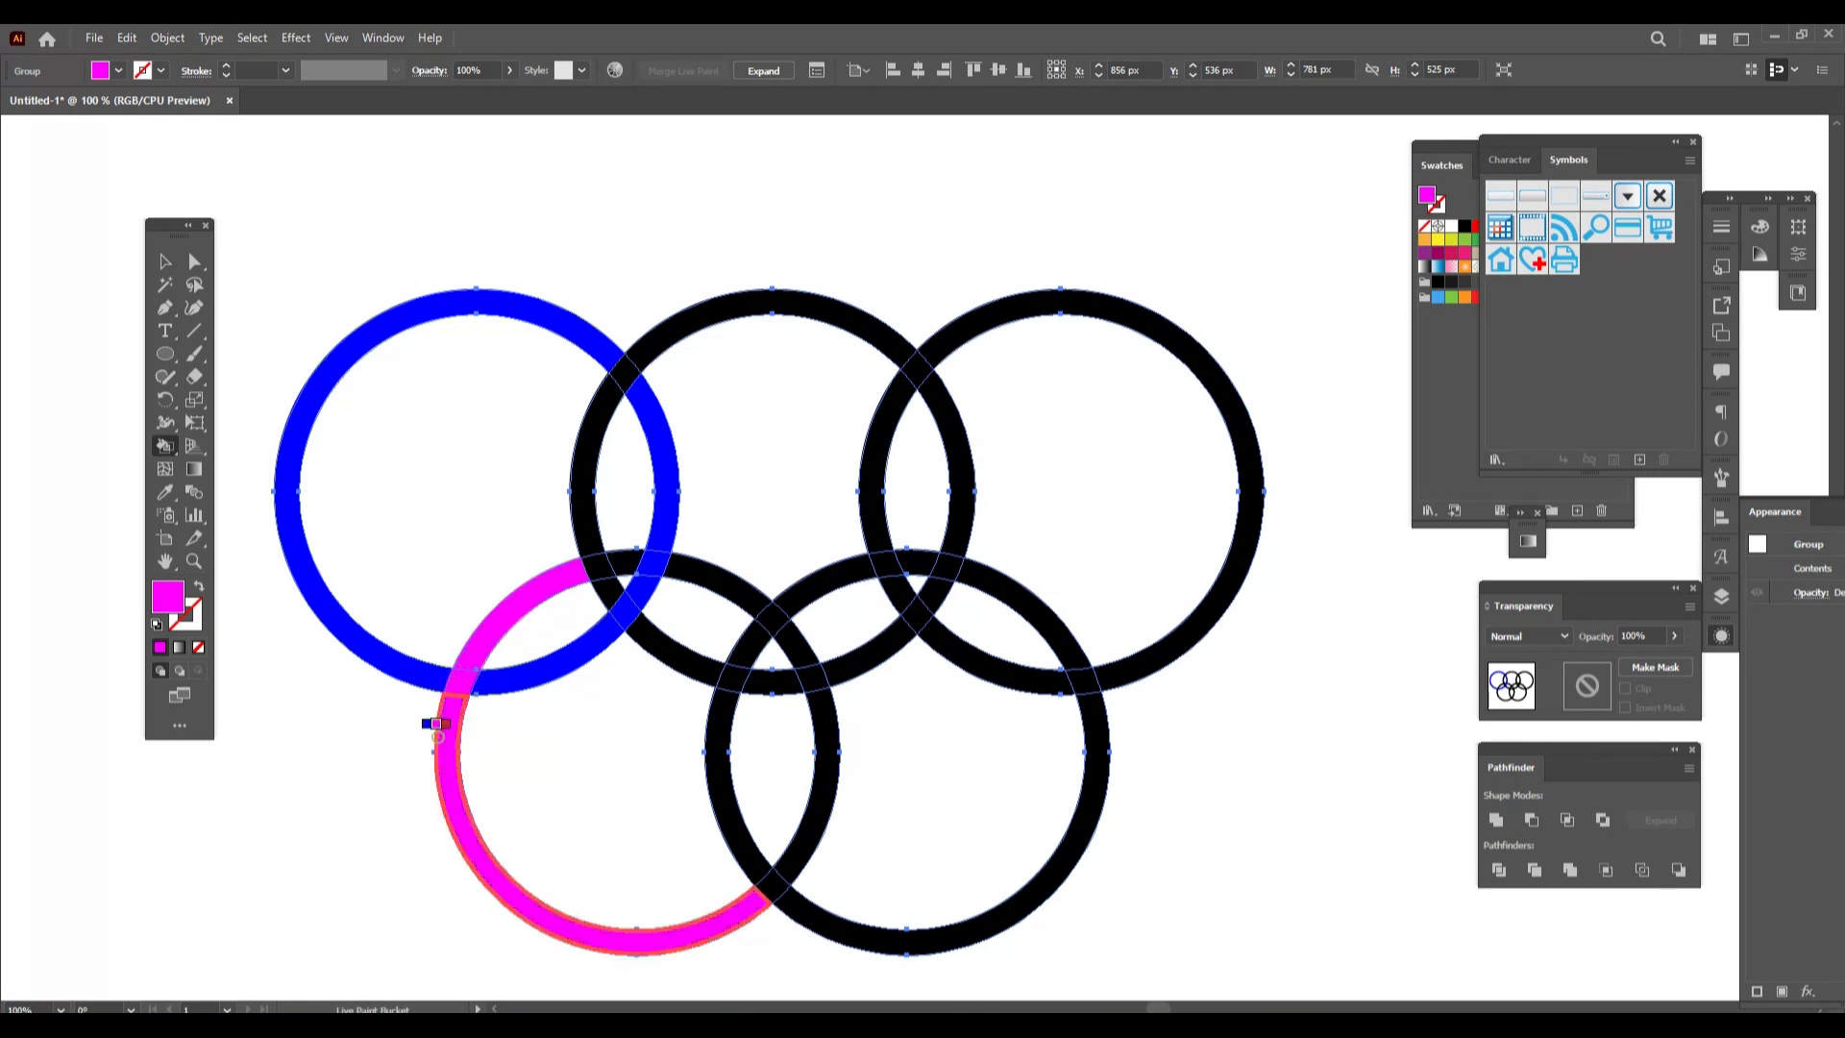
{"action": "left_click", "coordinate": [775, 883]}
{"action": "left_click", "coordinate": [812, 836]}
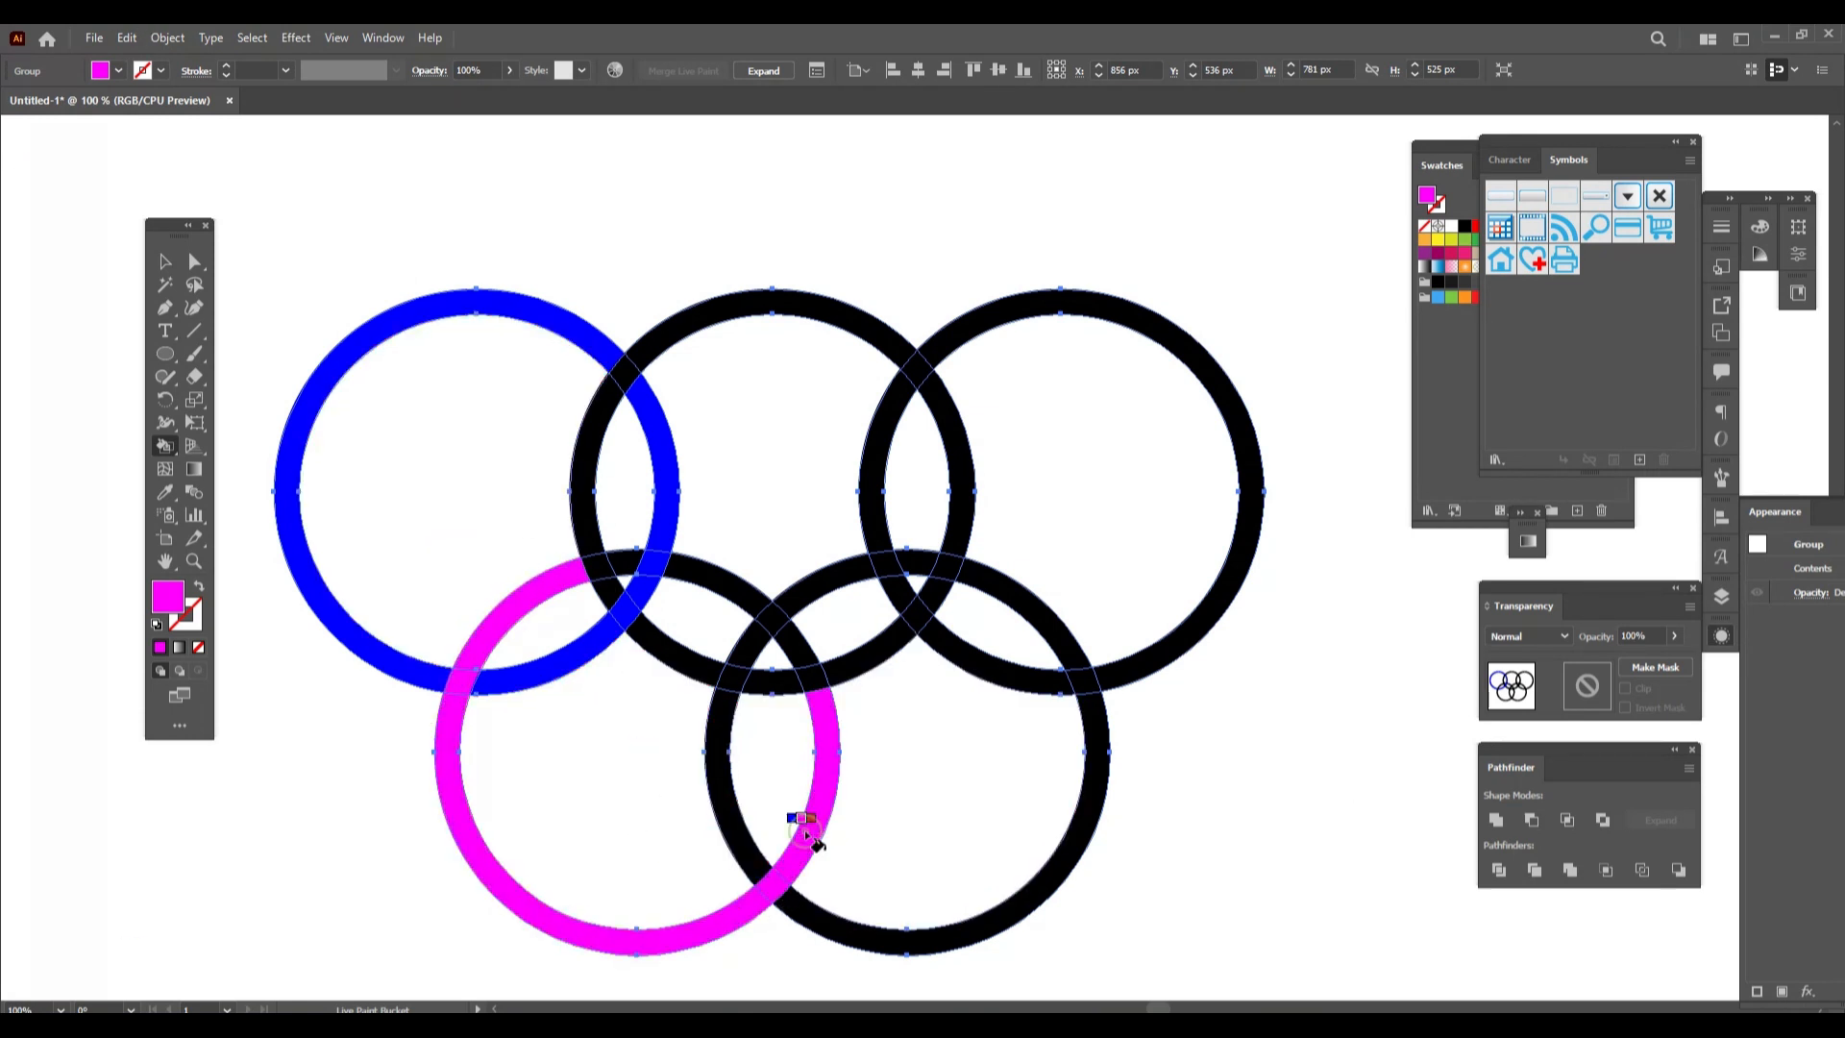
{"action": "left_click", "coordinate": [804, 650]}
{"action": "left_click", "coordinate": [700, 583]}
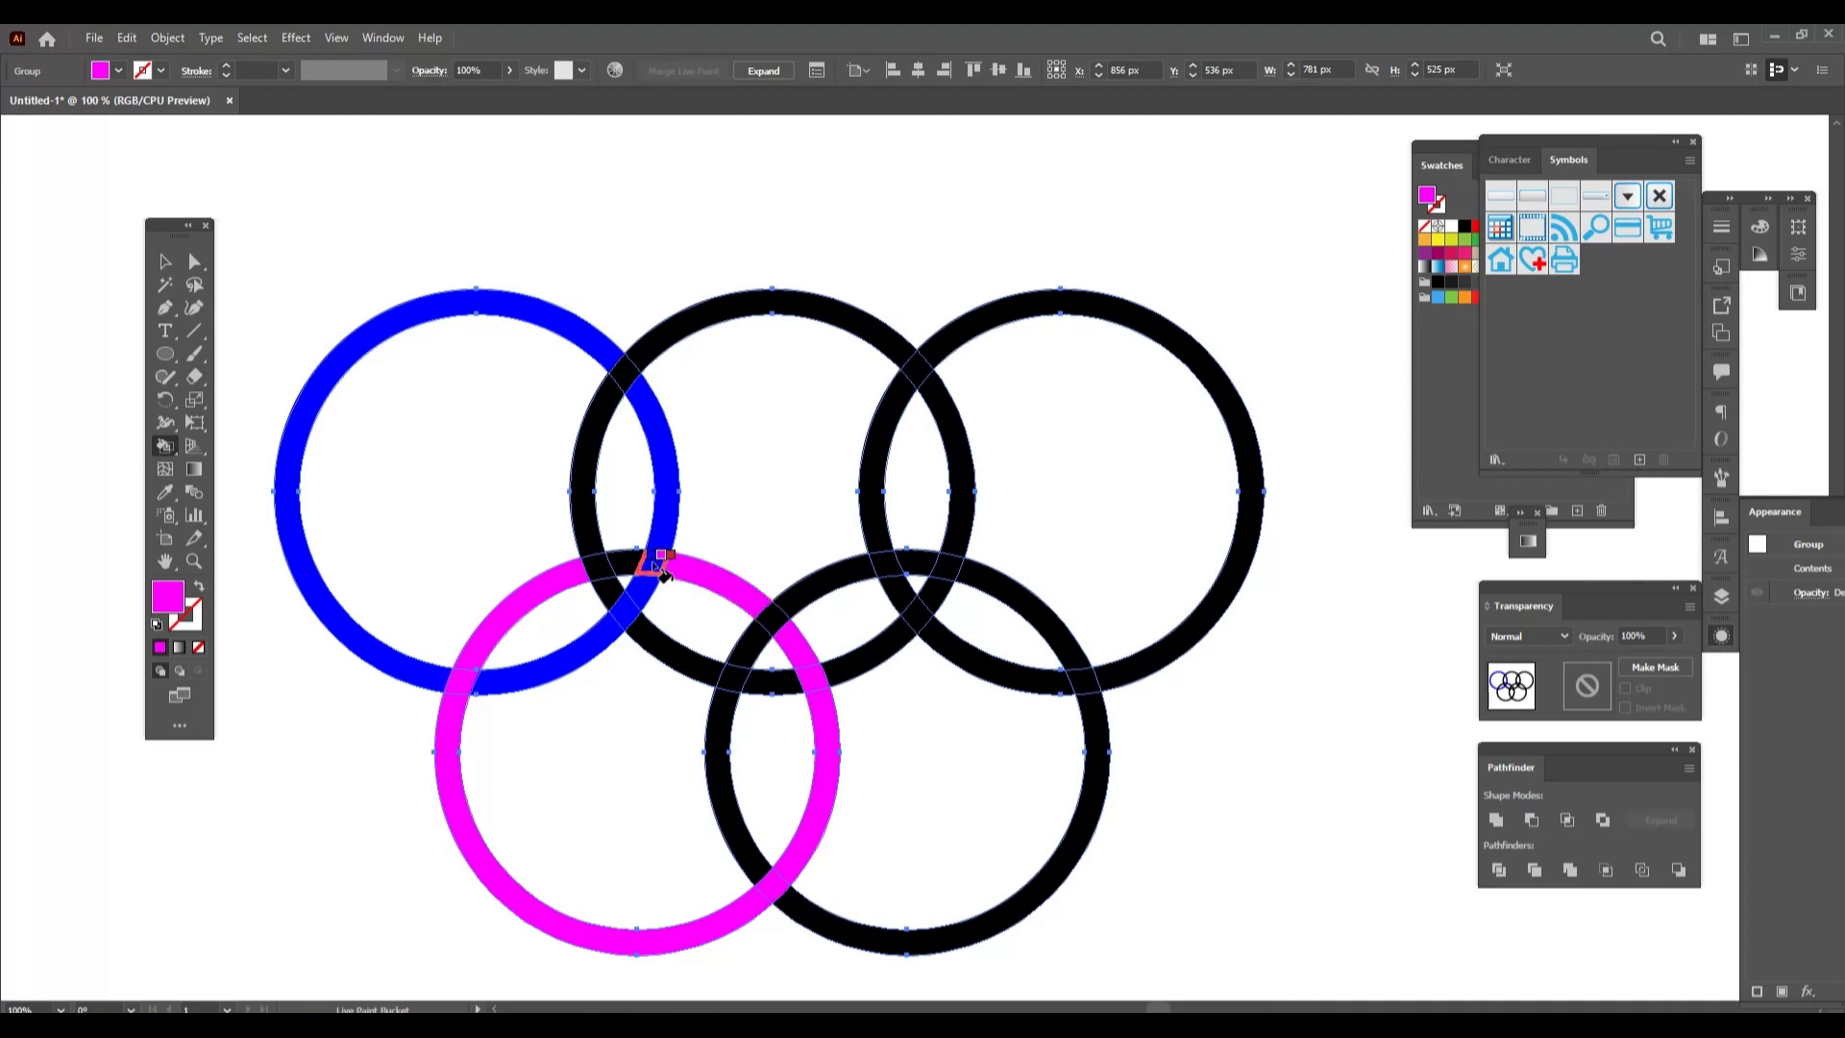
{"action": "left_click", "coordinate": [608, 565]}
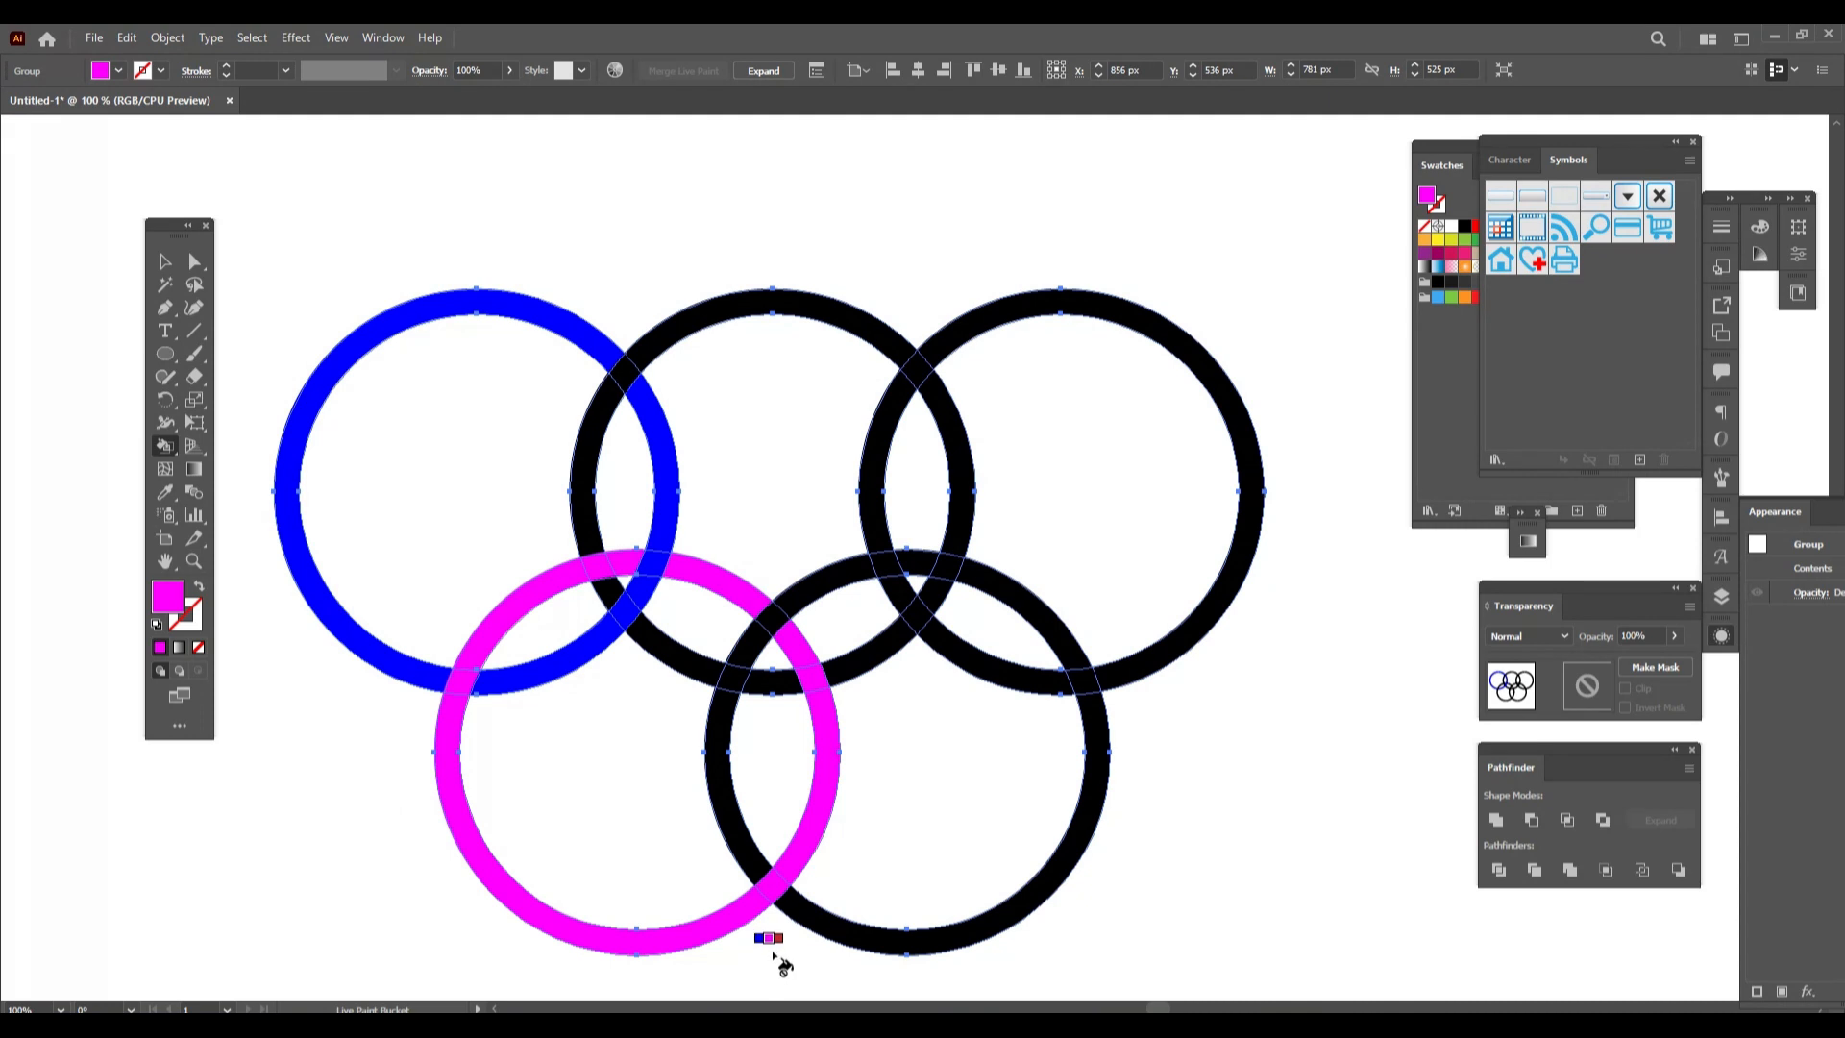
Paint the segments of the upper-middle ring red, keeping the blue and magenta crossings that pass over it.
{"action": "left_click", "coordinate": [750, 853], "text": "alt"}
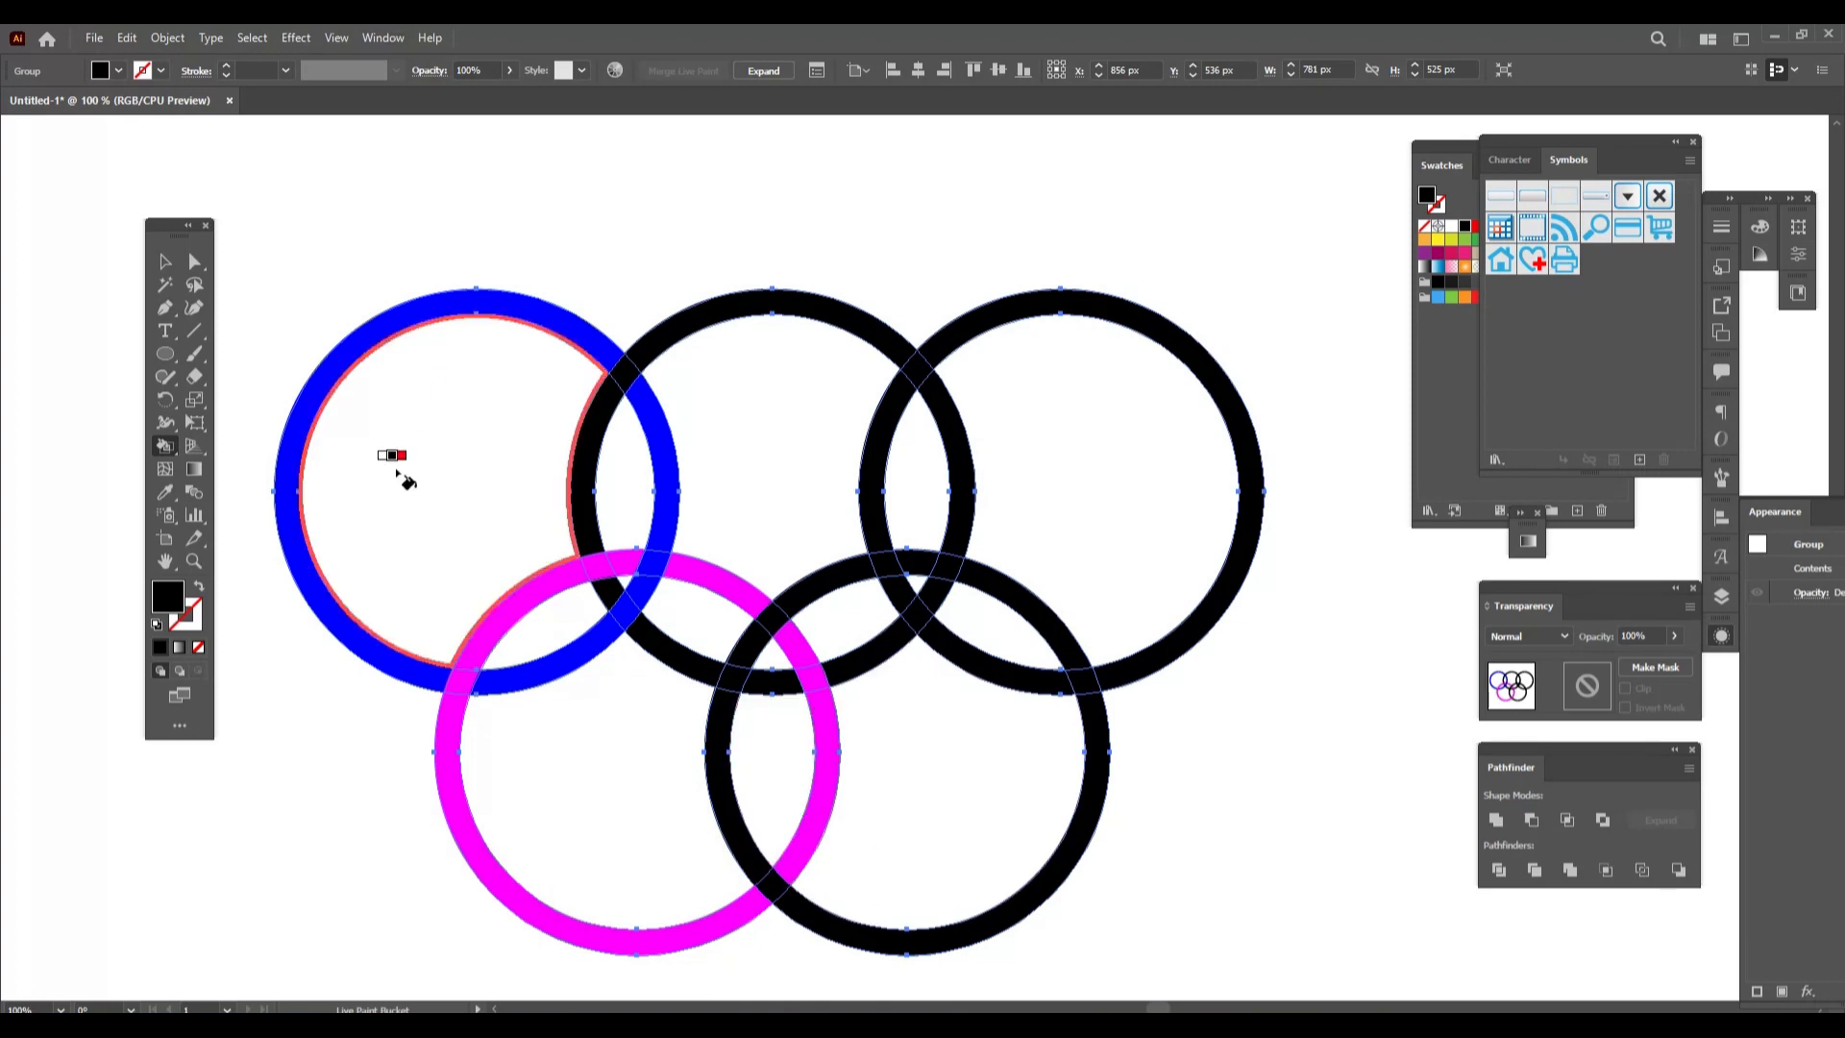
{"action": "key", "text": "Right"}
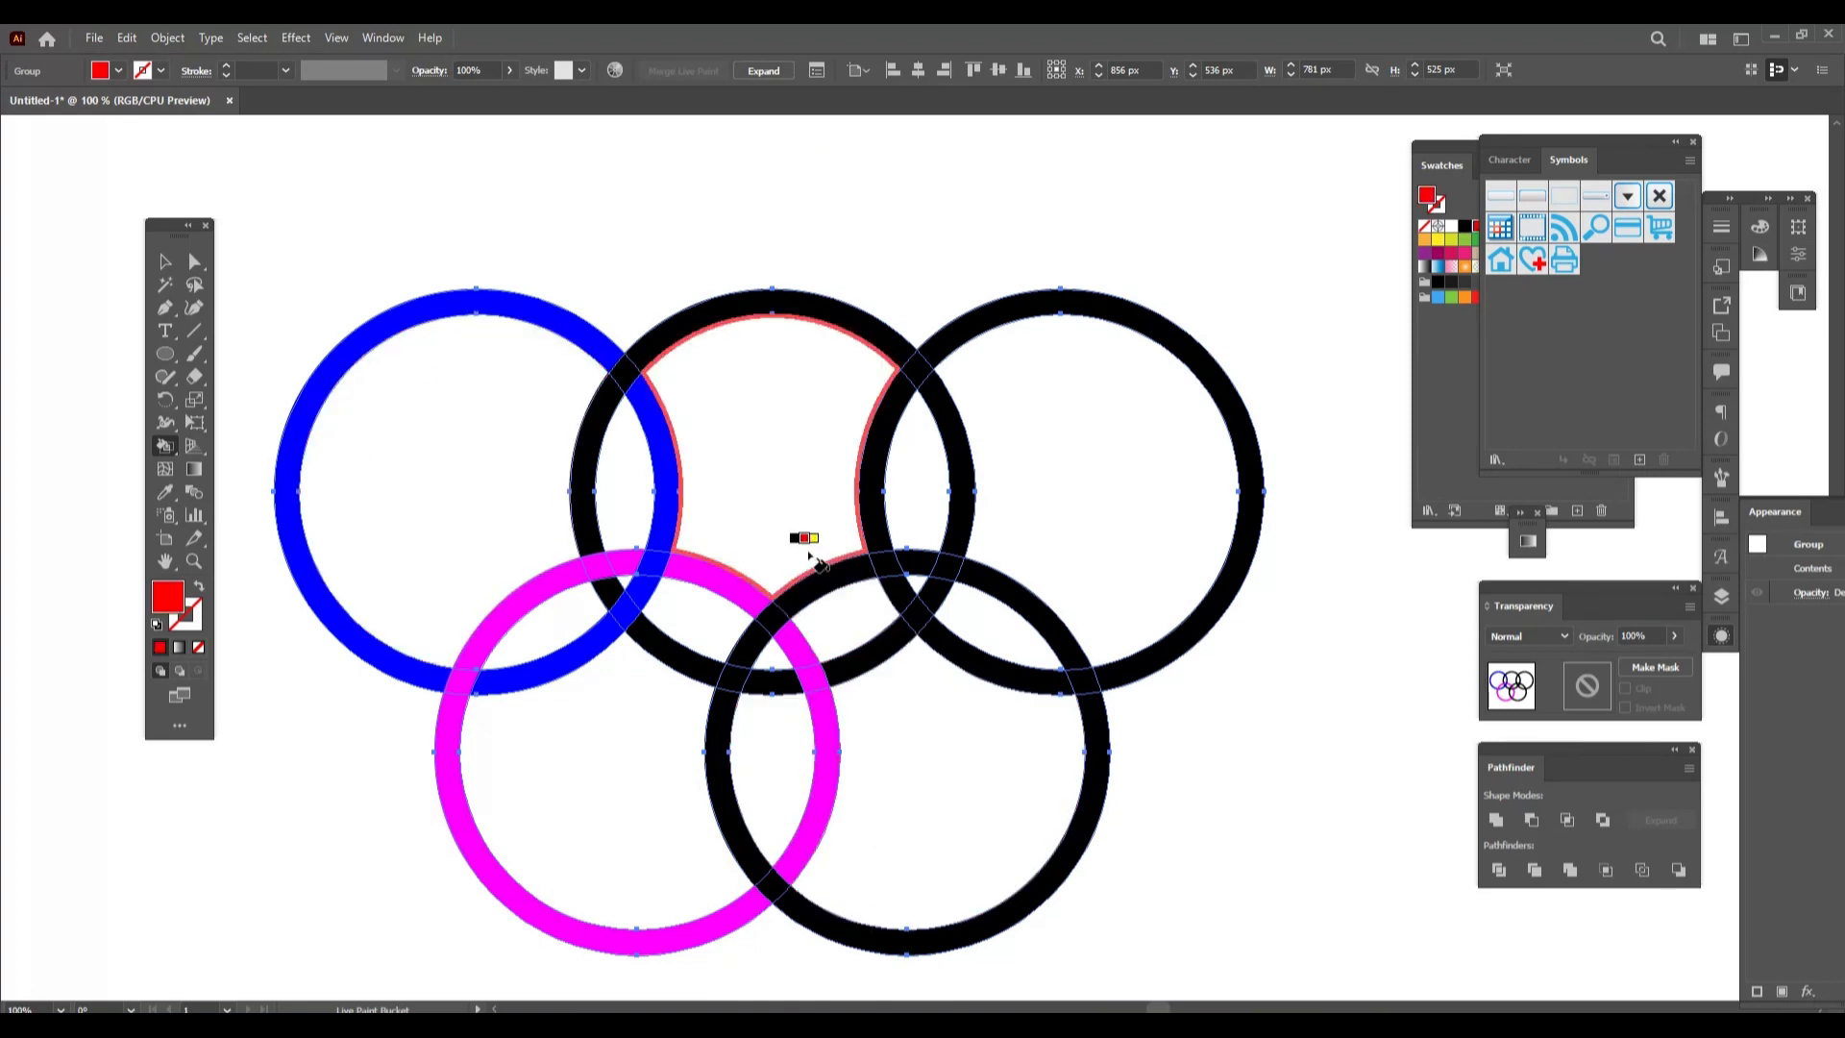
{"action": "left_click", "coordinate": [588, 423]}
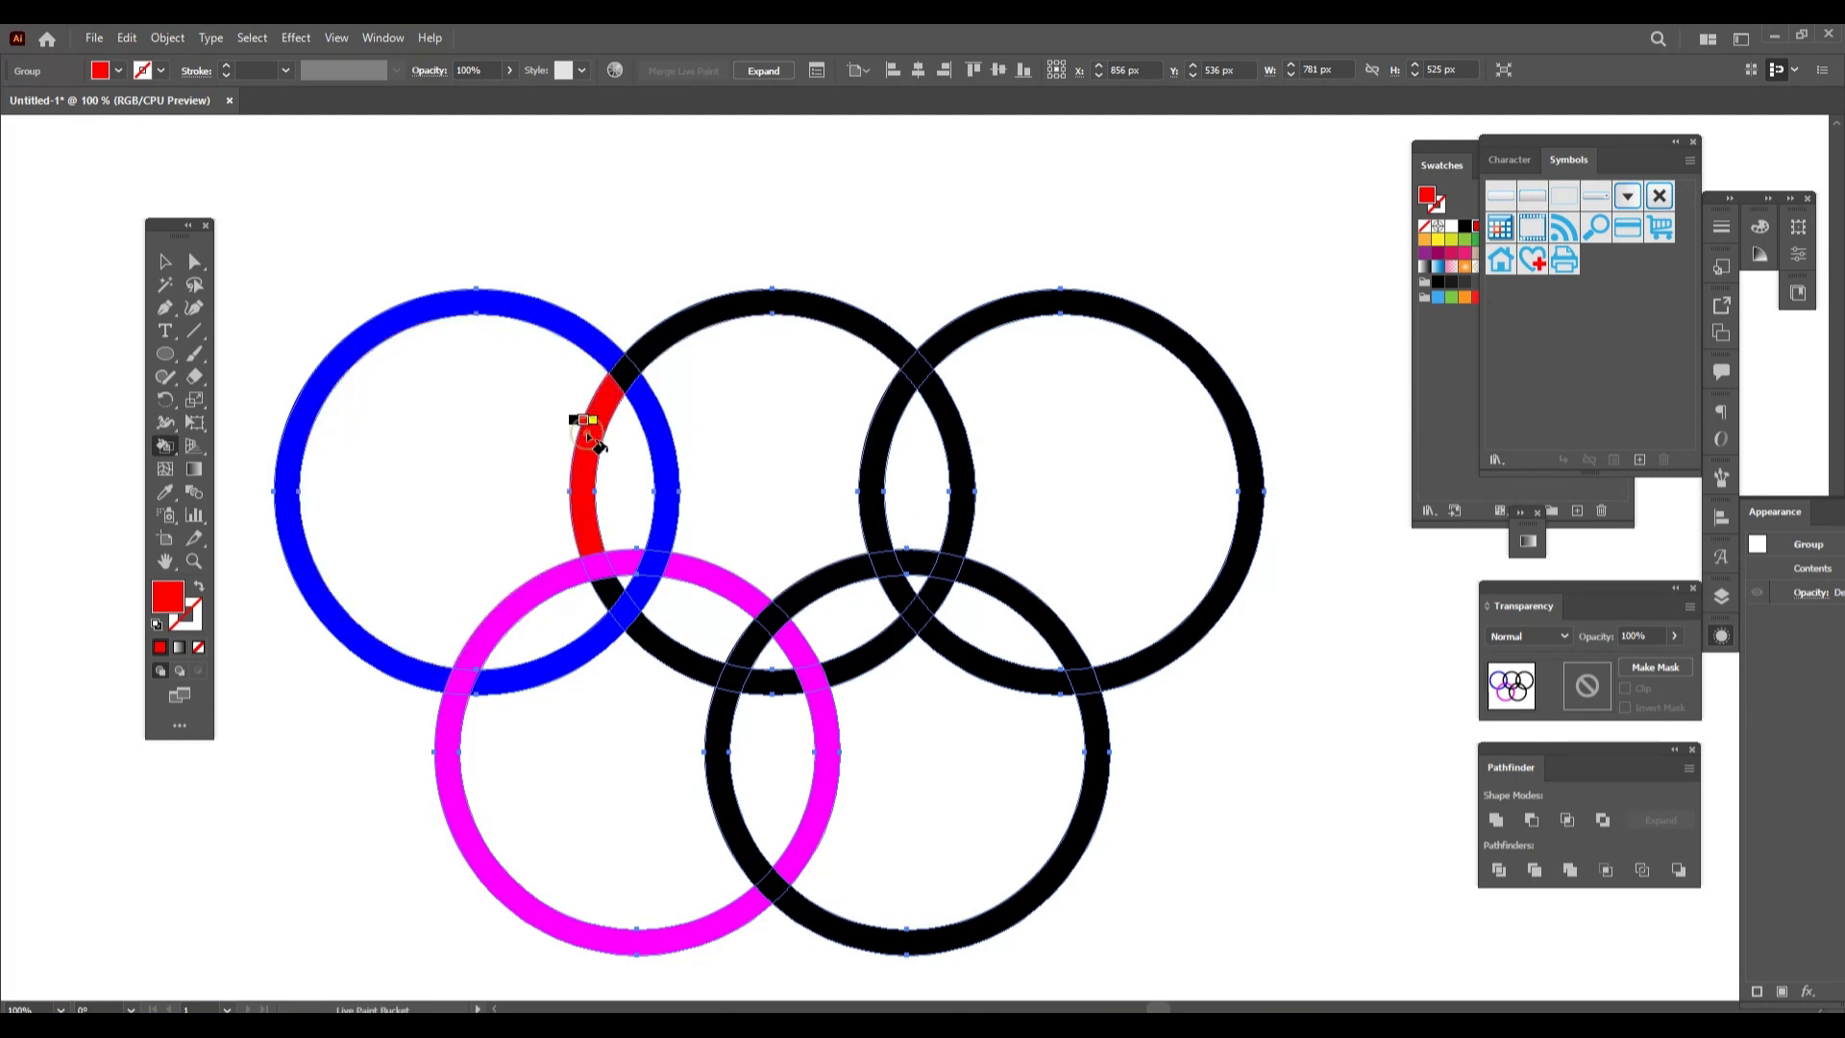
{"action": "left_click", "coordinate": [608, 591]}
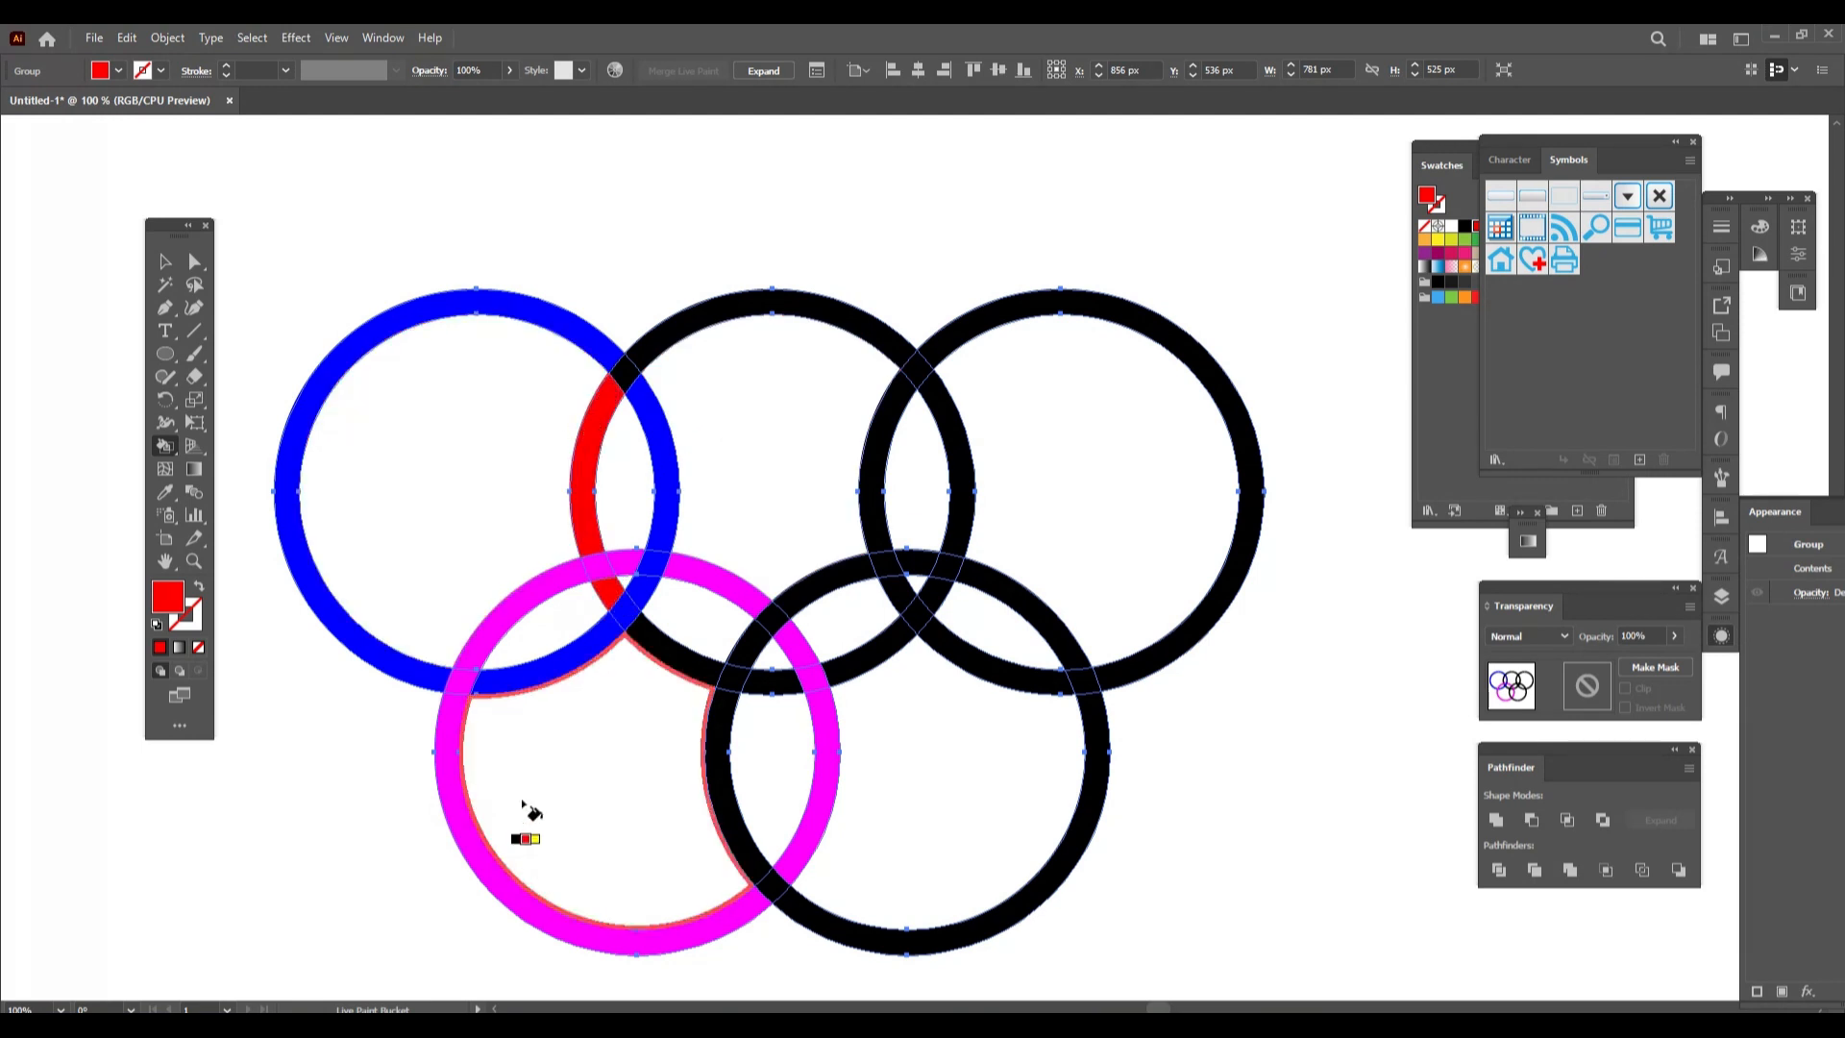
{"action": "left_click", "coordinate": [649, 634]}
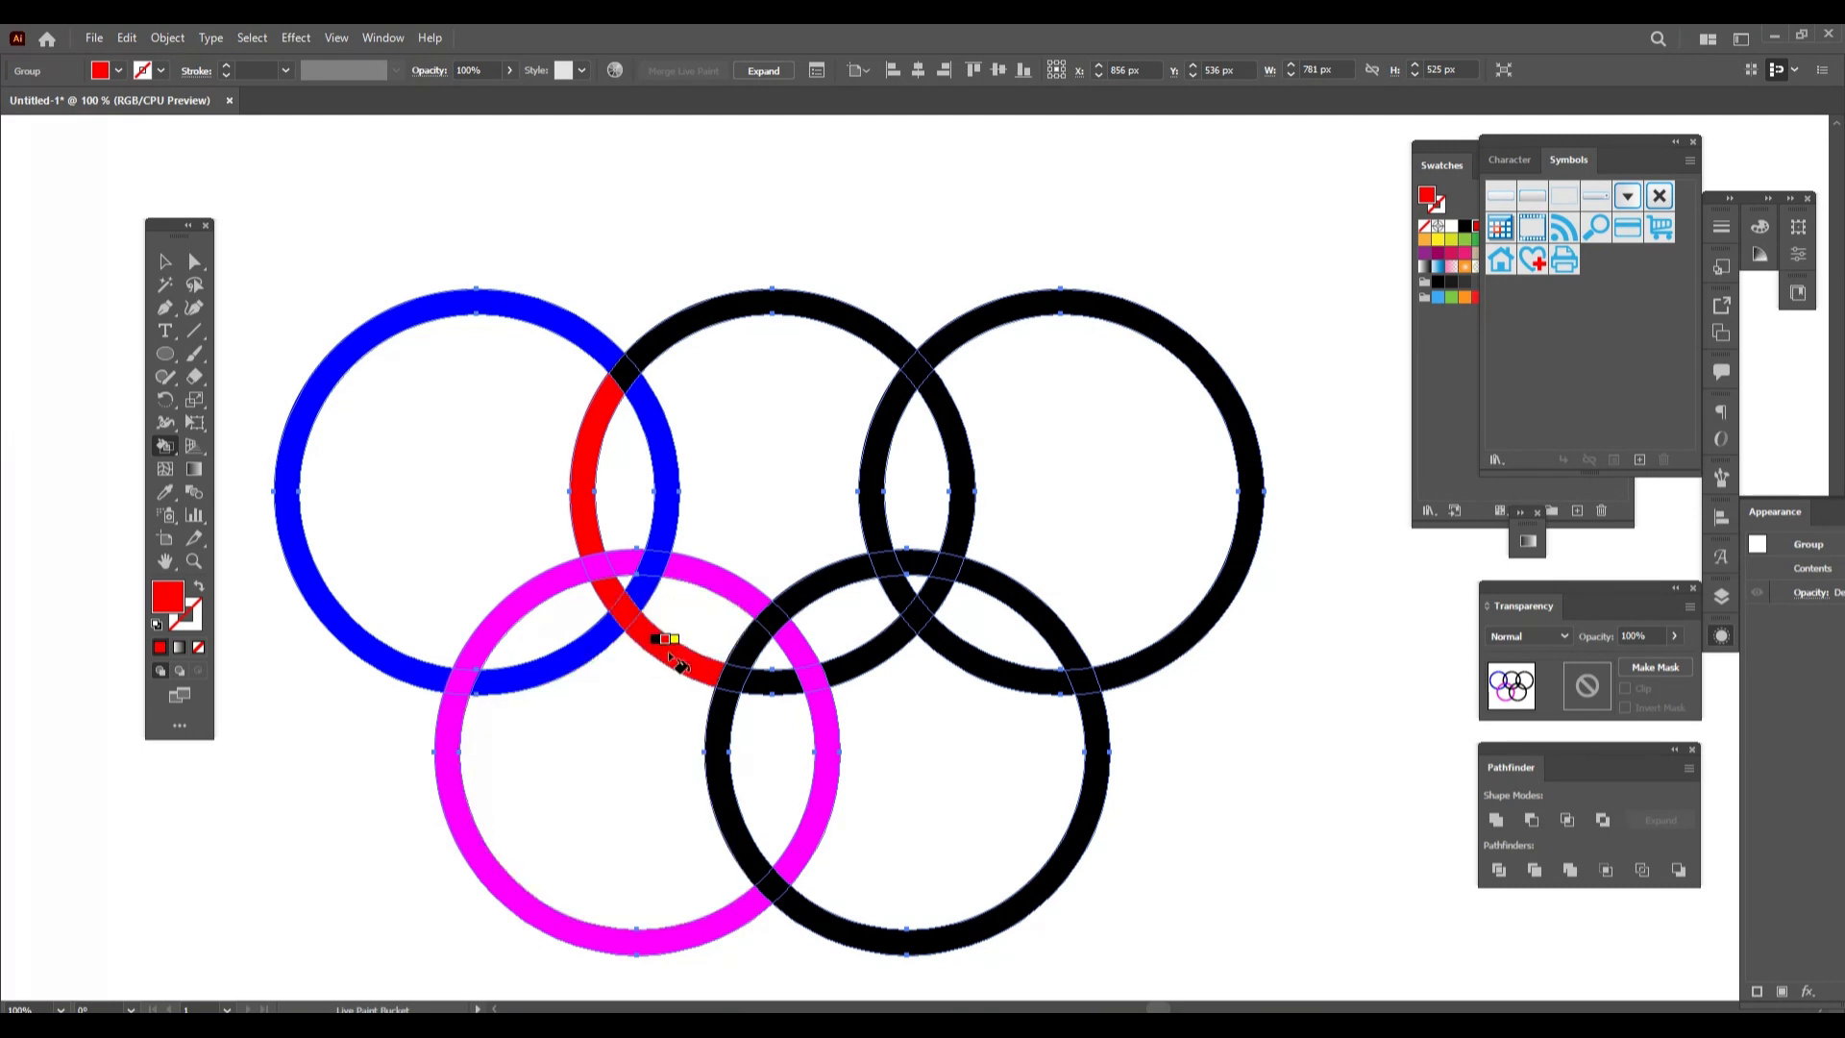
{"action": "left_click", "coordinate": [737, 672]}
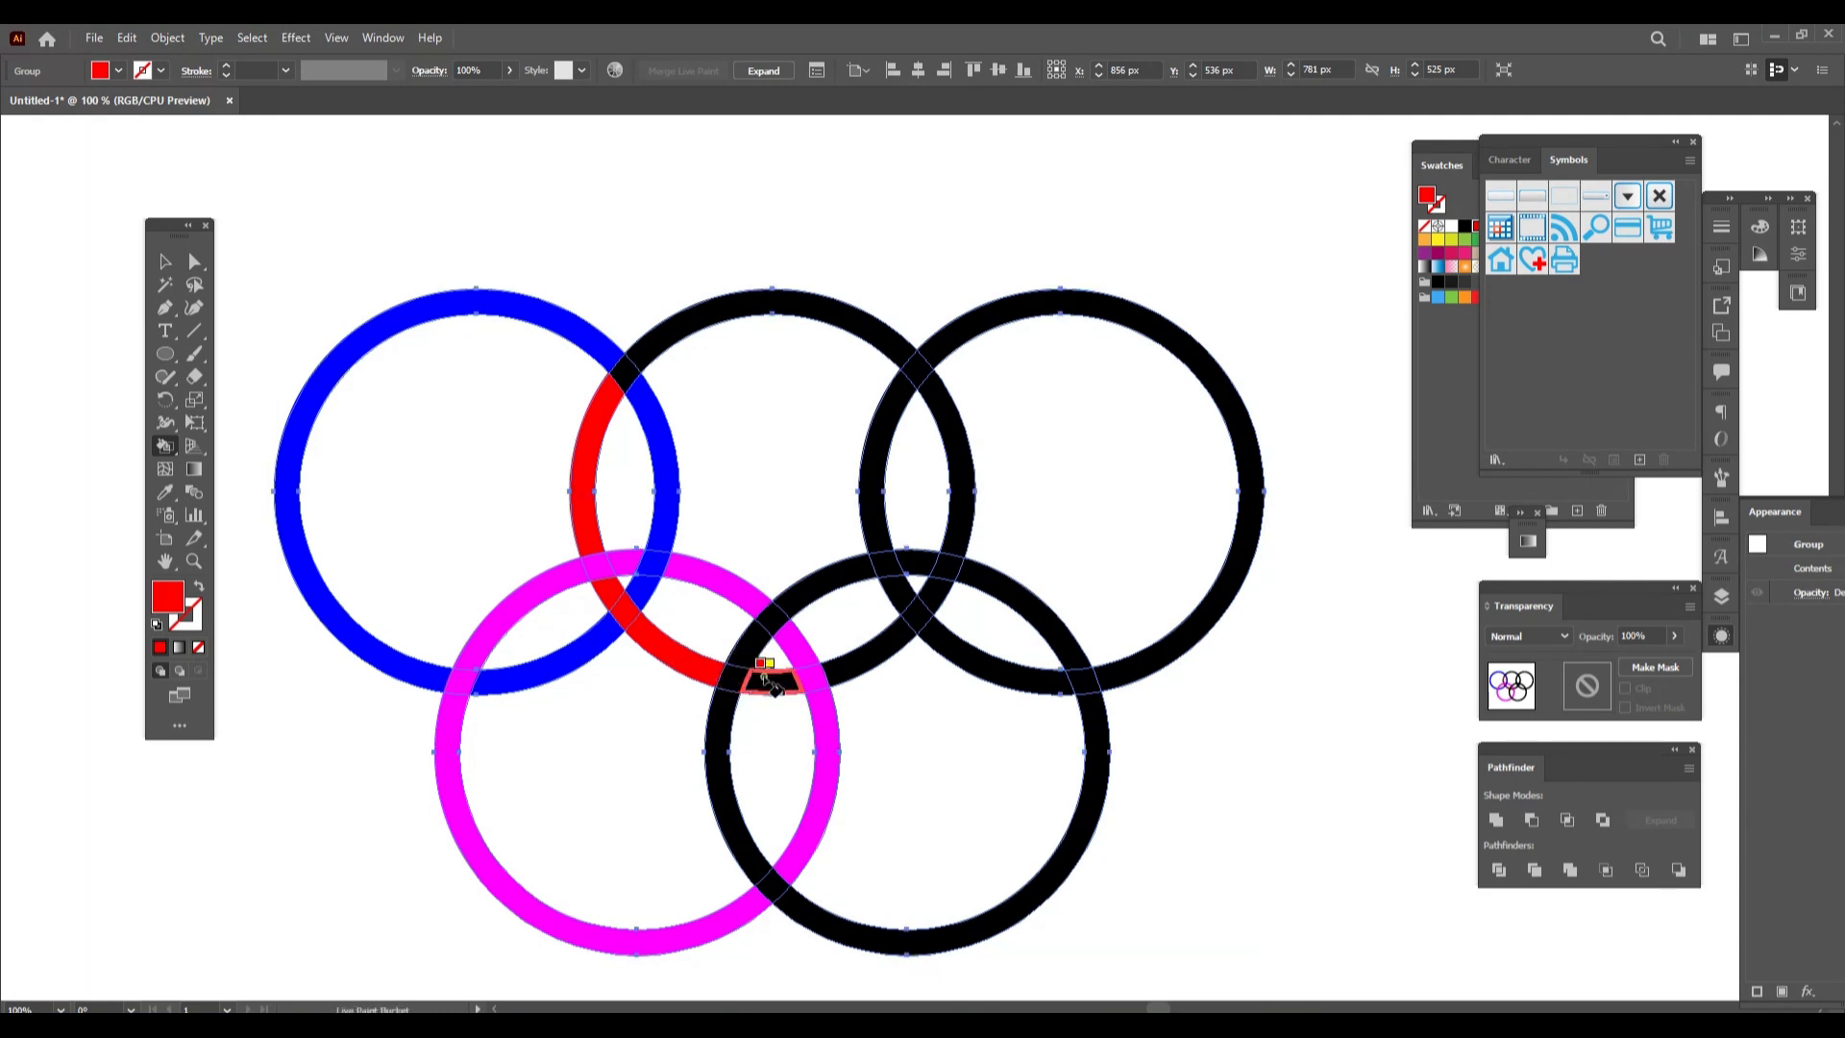
{"action": "left_click", "coordinate": [868, 663]}
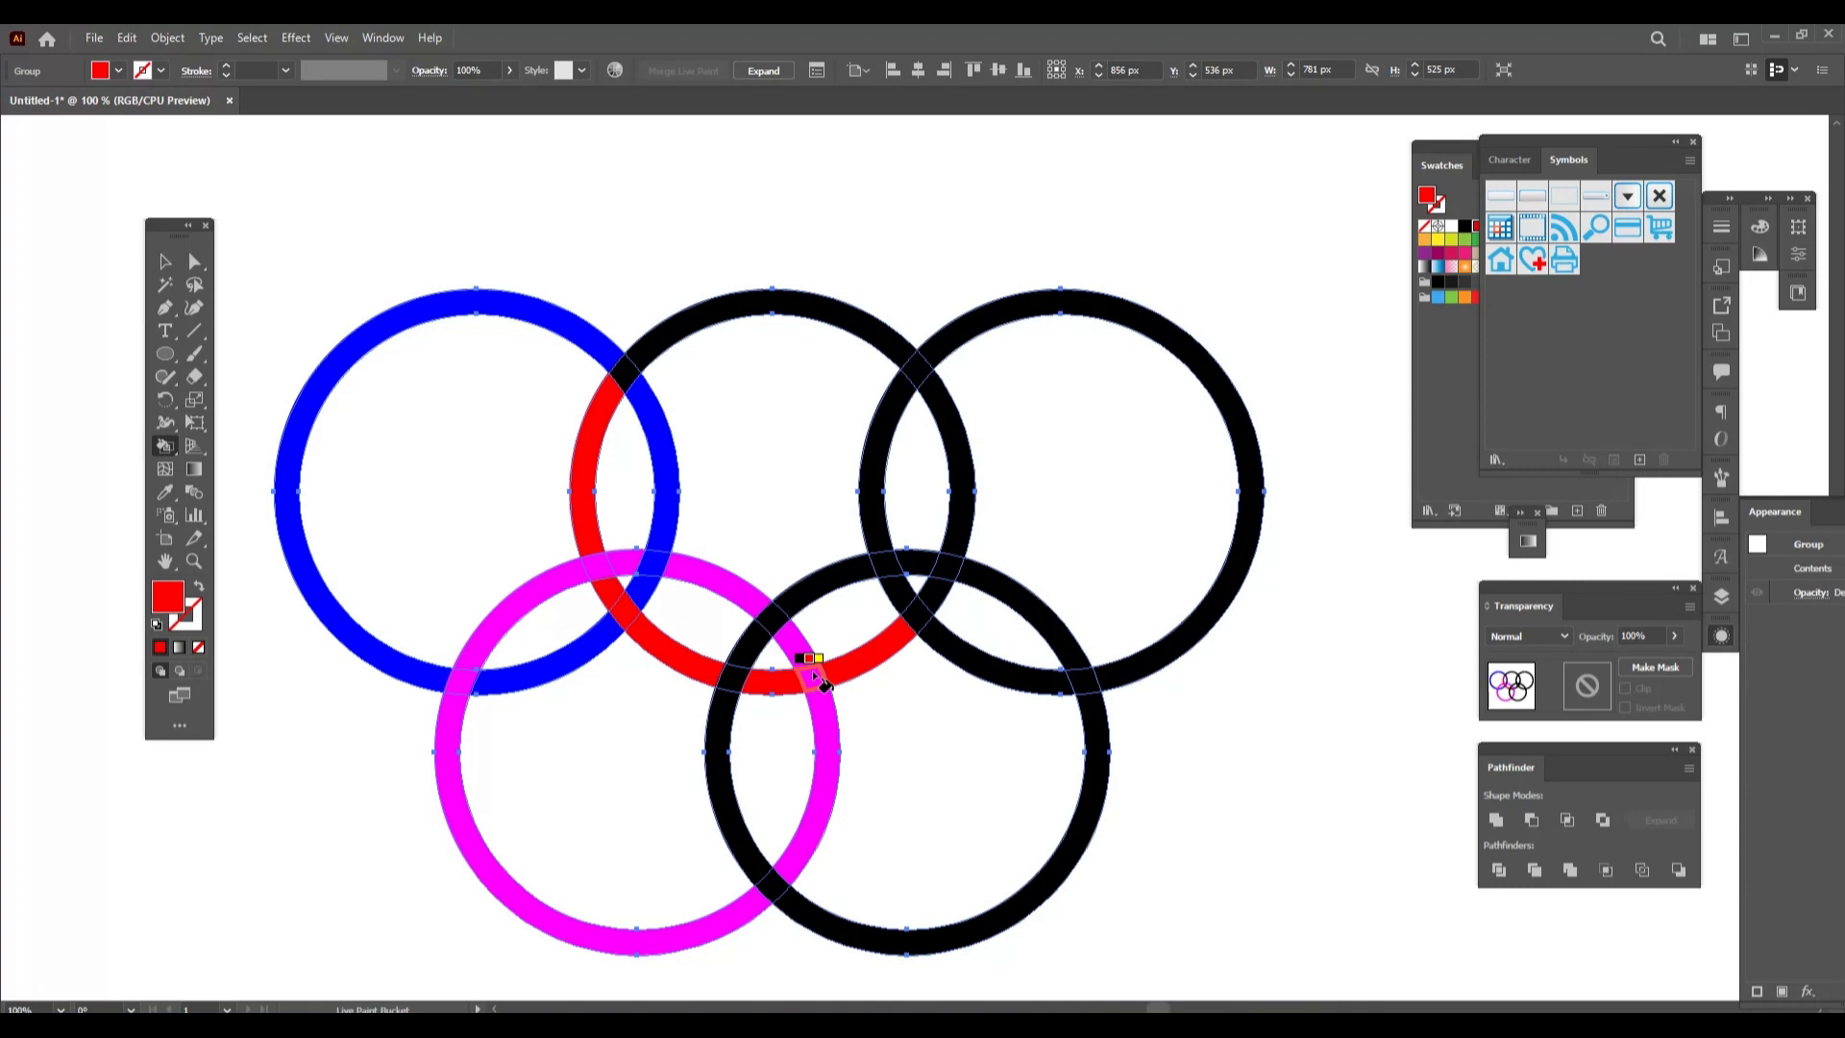
{"action": "left_click", "coordinate": [917, 601]}
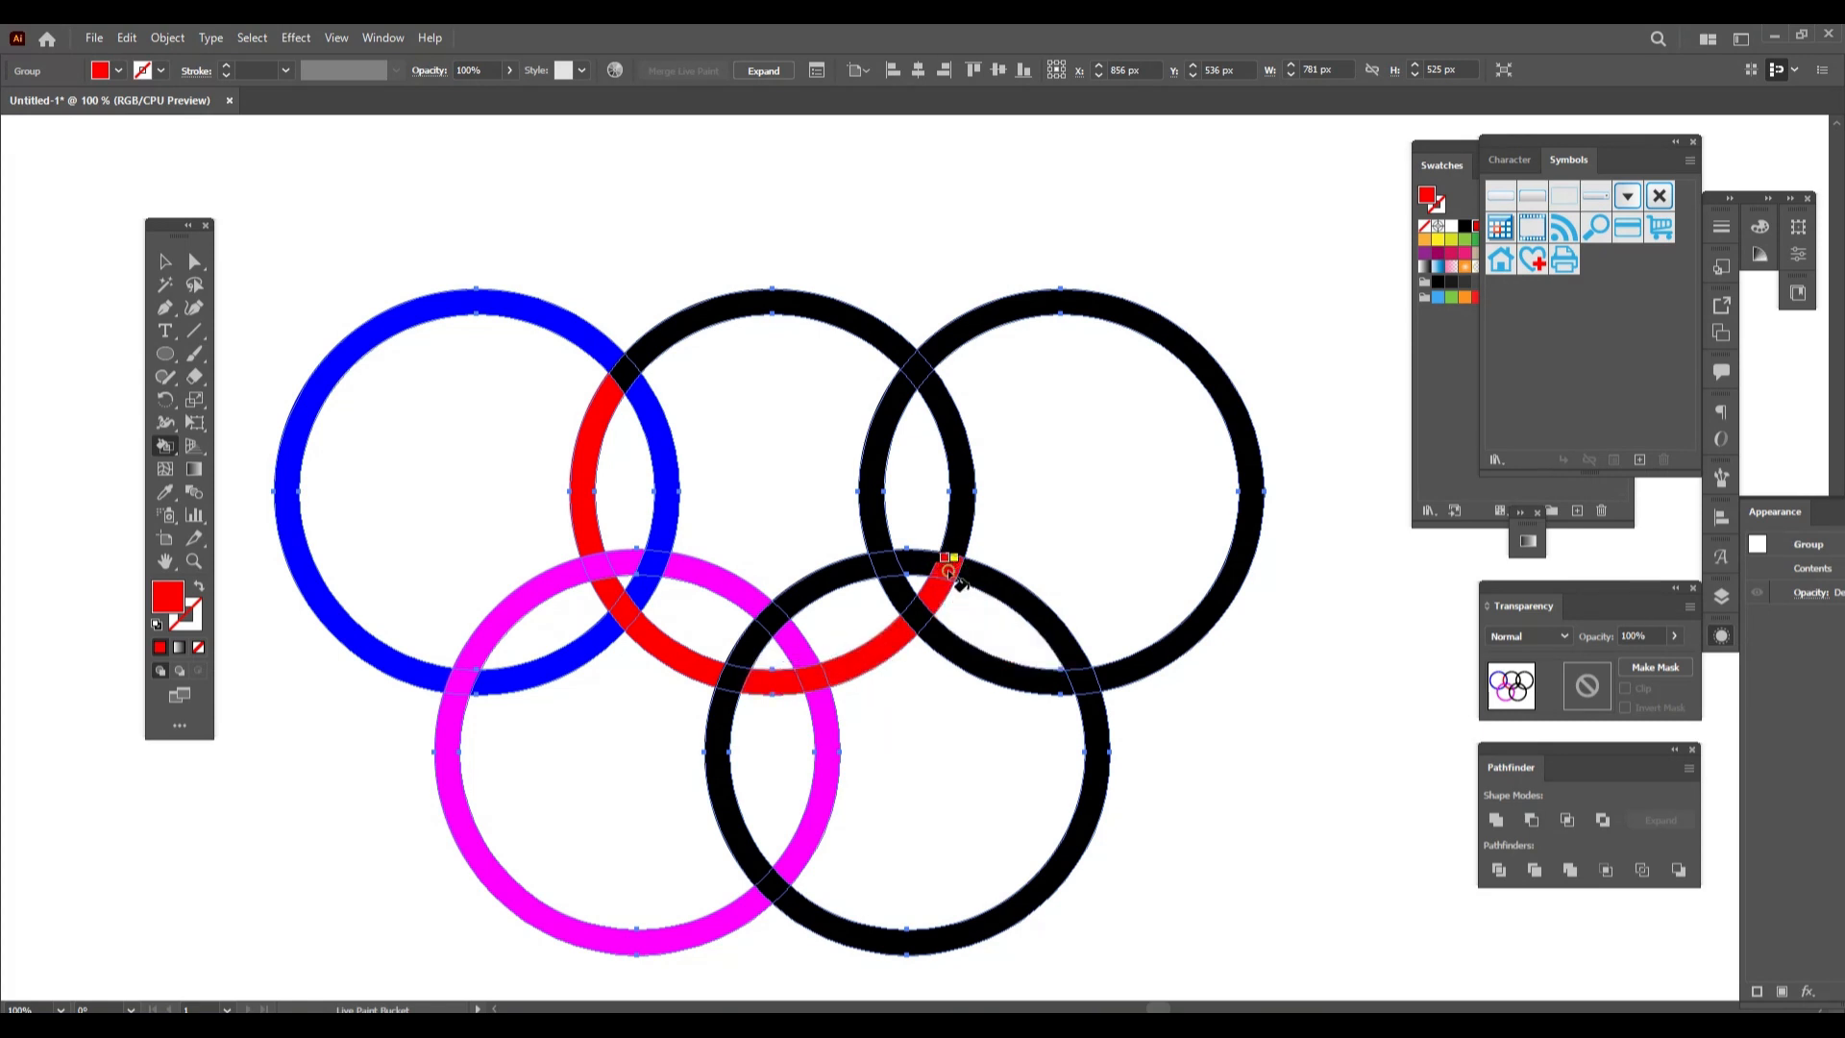
{"action": "left_click", "coordinate": [959, 502]}
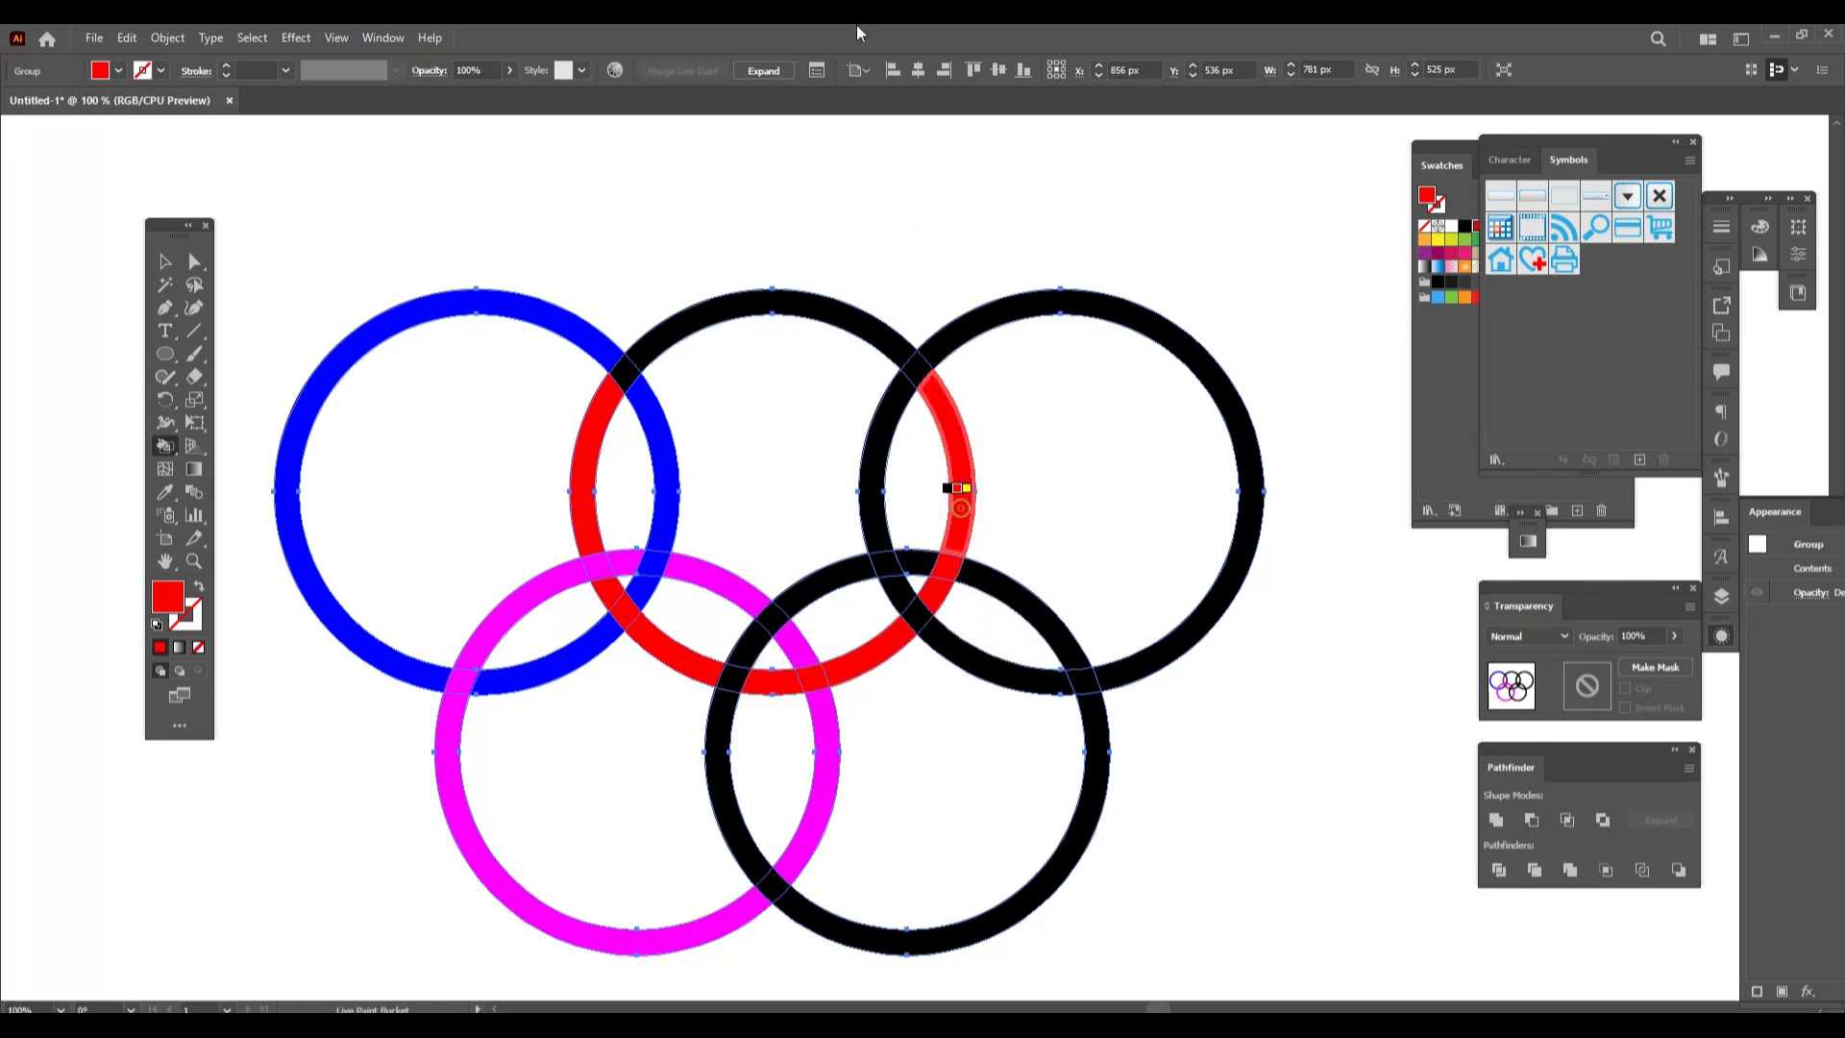
{"action": "left_click", "coordinate": [908, 357]}
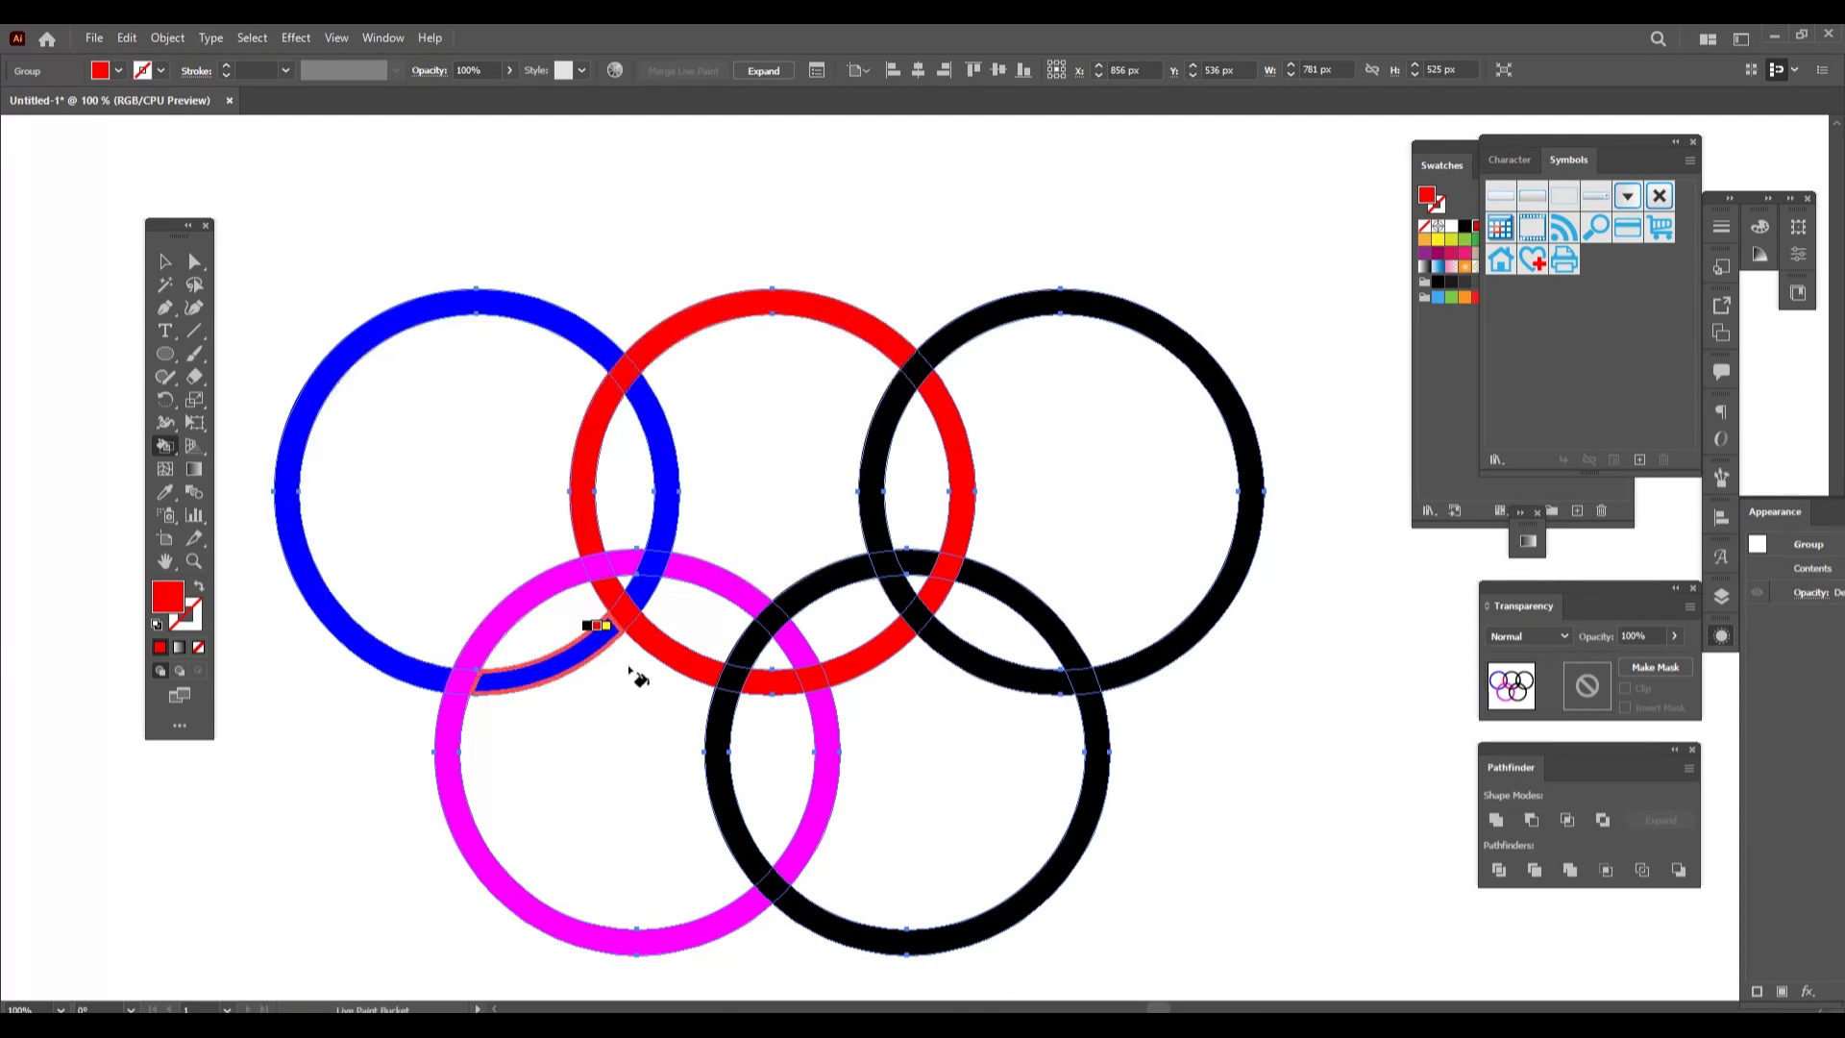
Paint the lower-right ring's segments orange with the Live Paint Bucket, leaving the crossings where other rings pass over it.
{"action": "key", "text": "Right"}
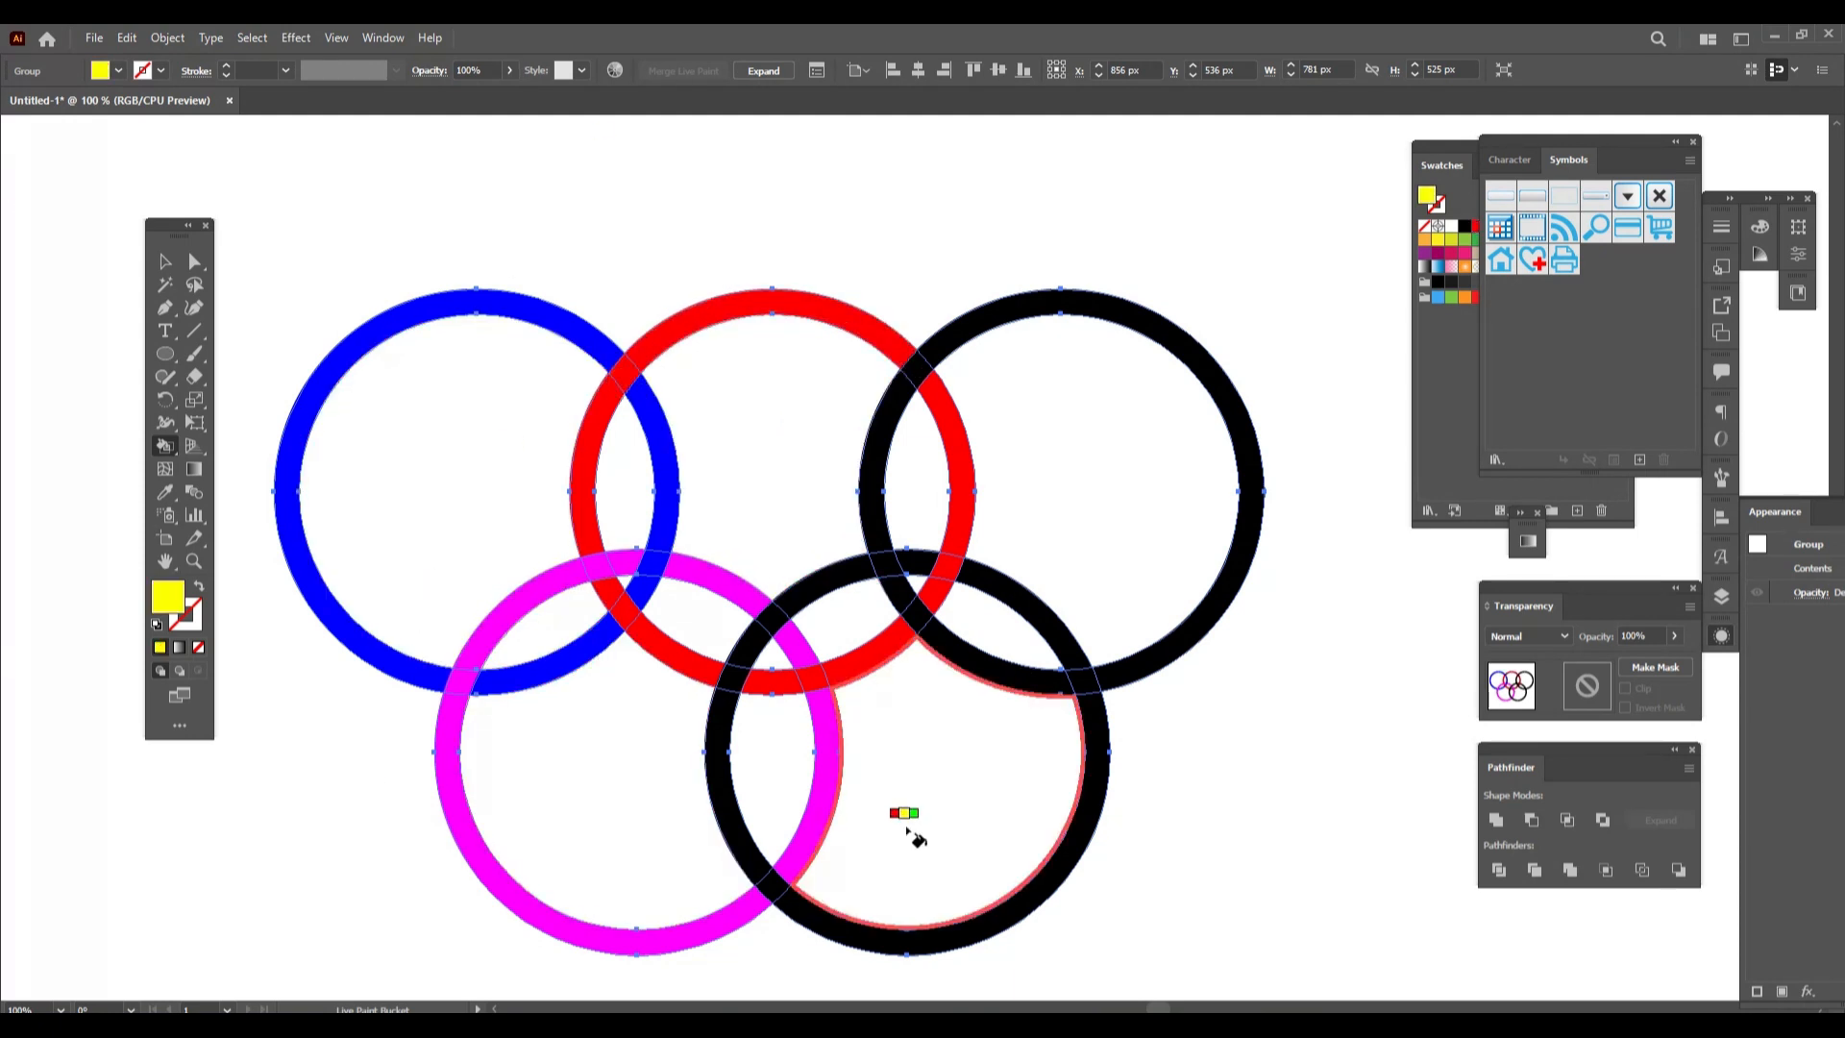
{"action": "key", "text": "Right"}
{"action": "key", "text": "Right"}
{"action": "key", "text": "Right"}
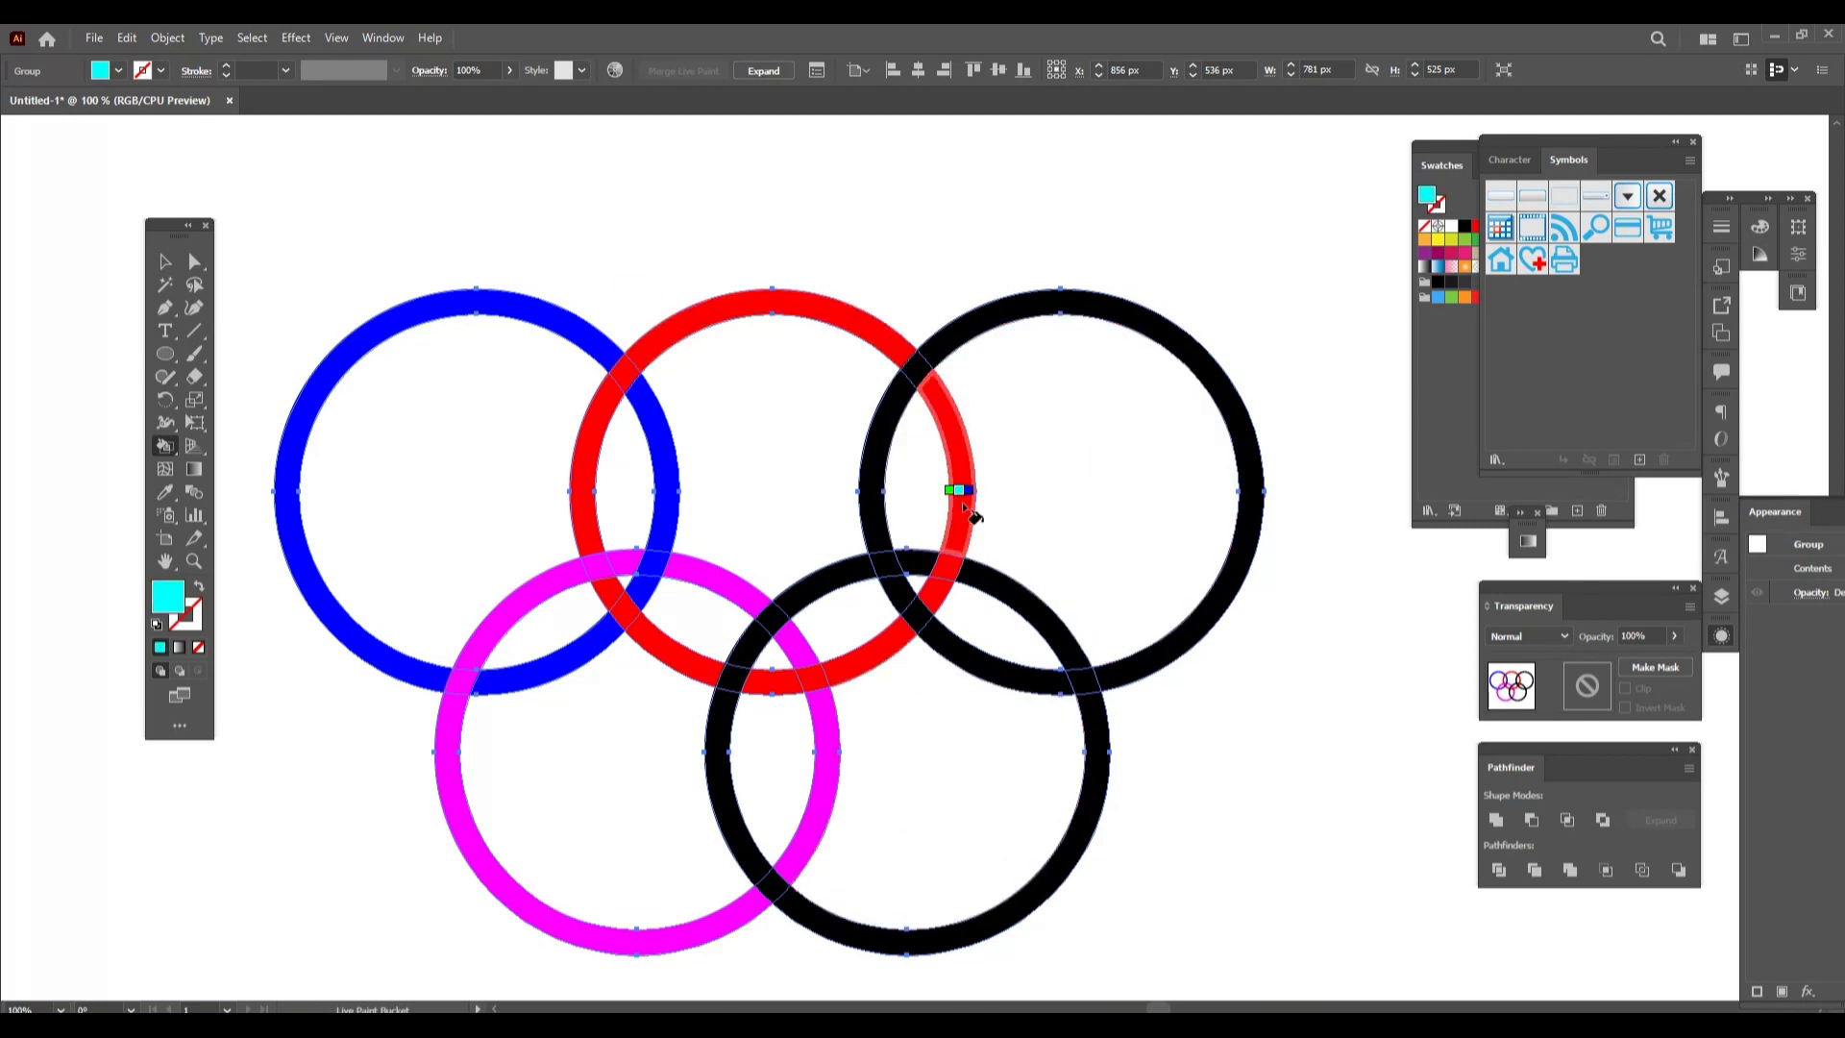
{"action": "key", "text": "Left"}
{"action": "key", "text": "Right"}
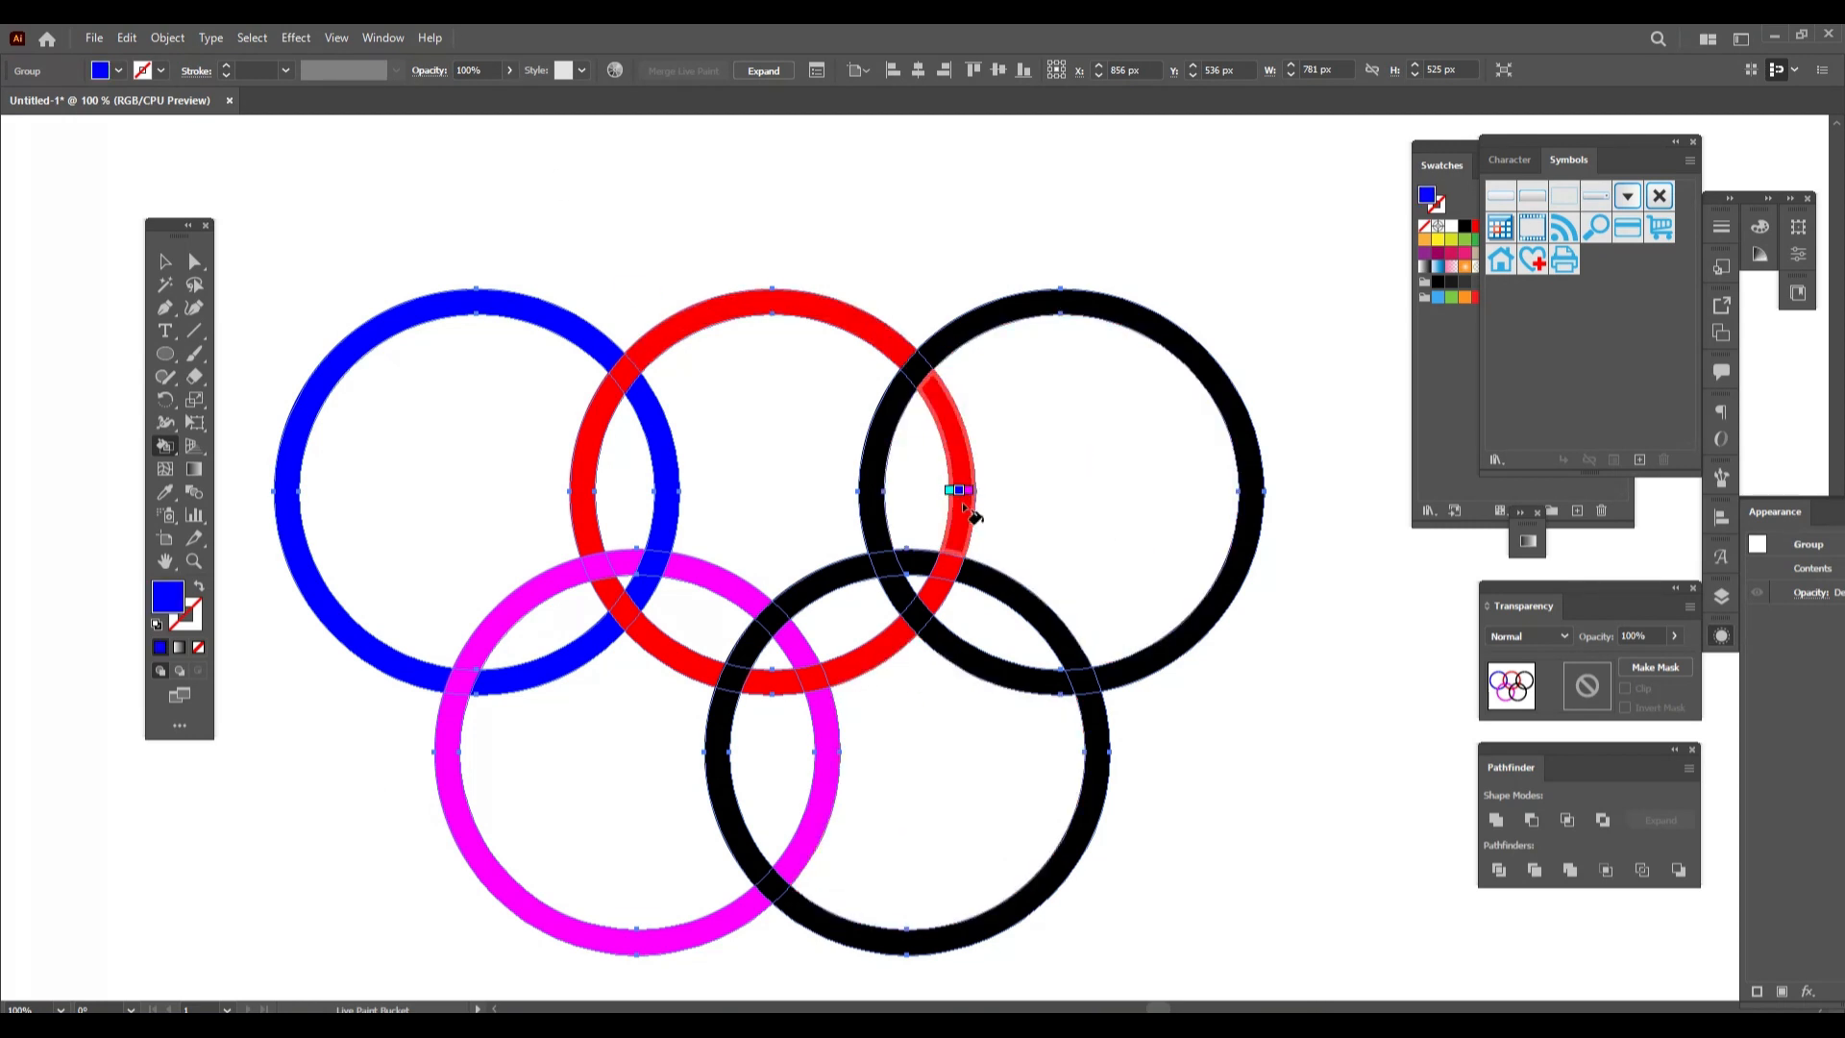
{"action": "key", "text": "Right"}
{"action": "key", "text": "Right"}
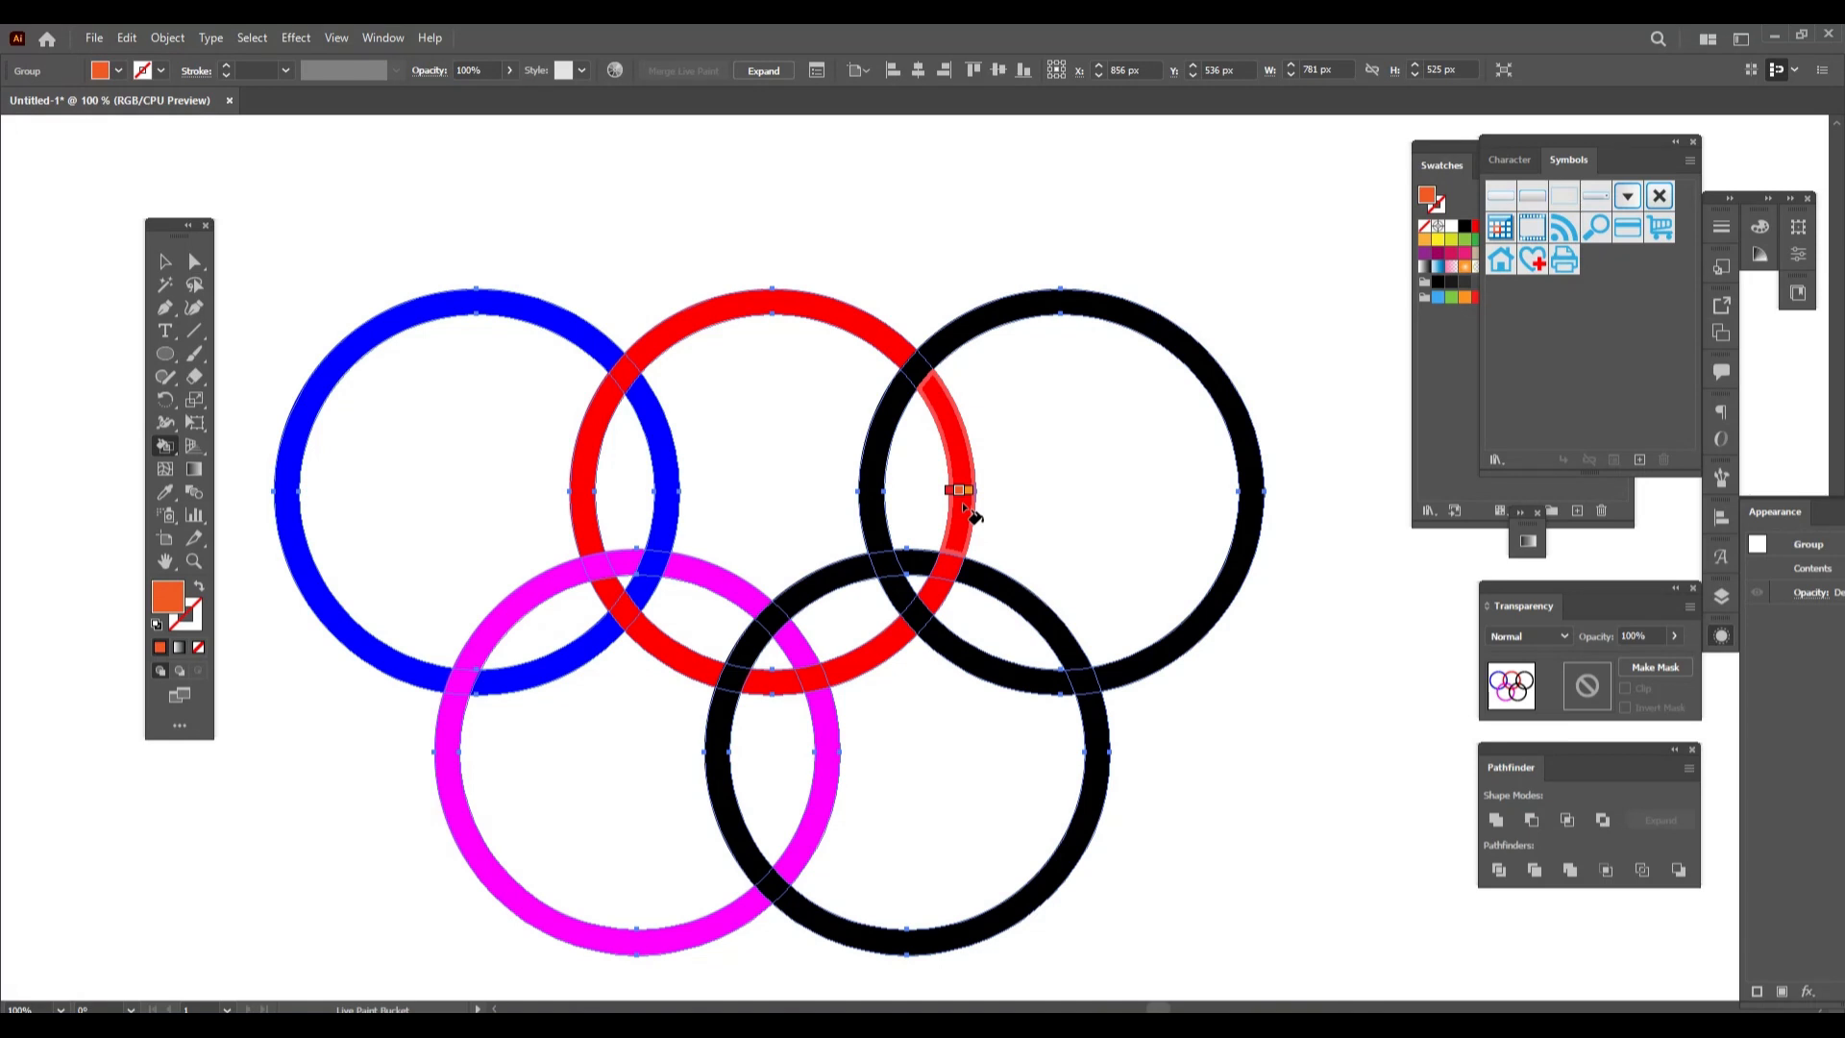
{"action": "key", "text": "Right"}
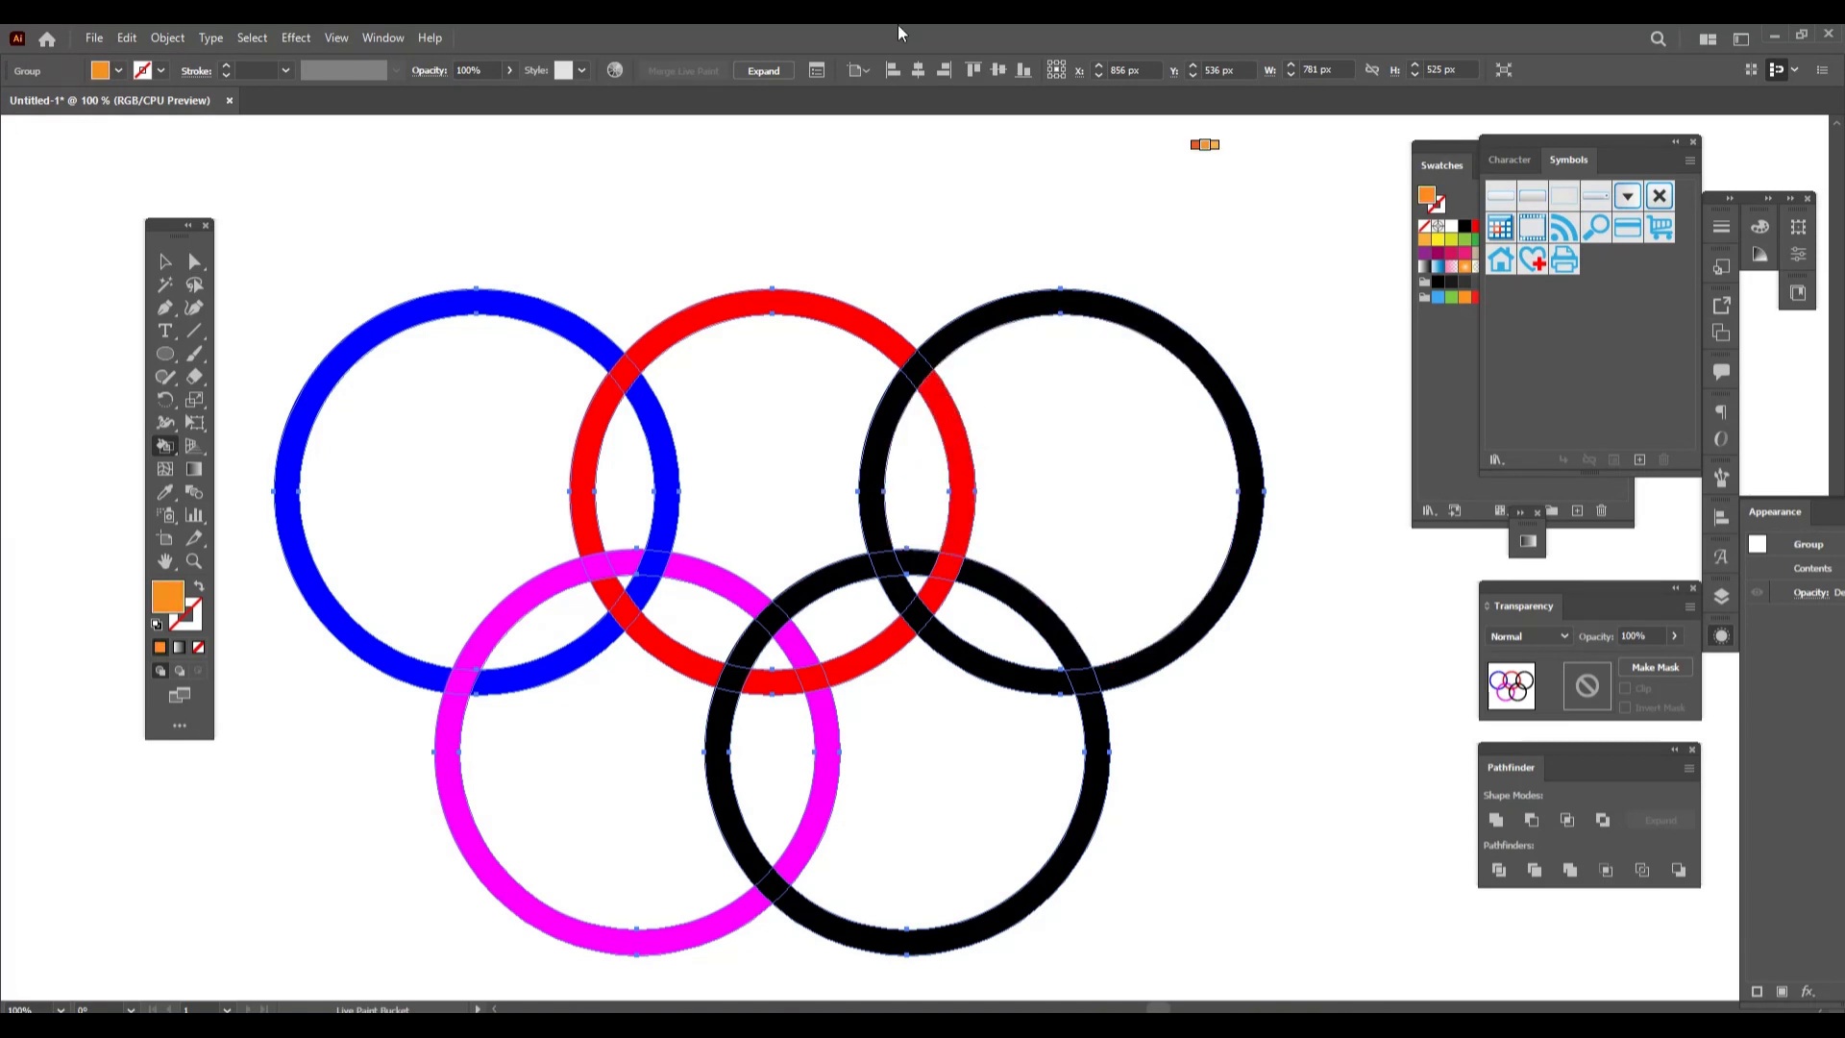
{"action": "left_click", "coordinate": [721, 773]}
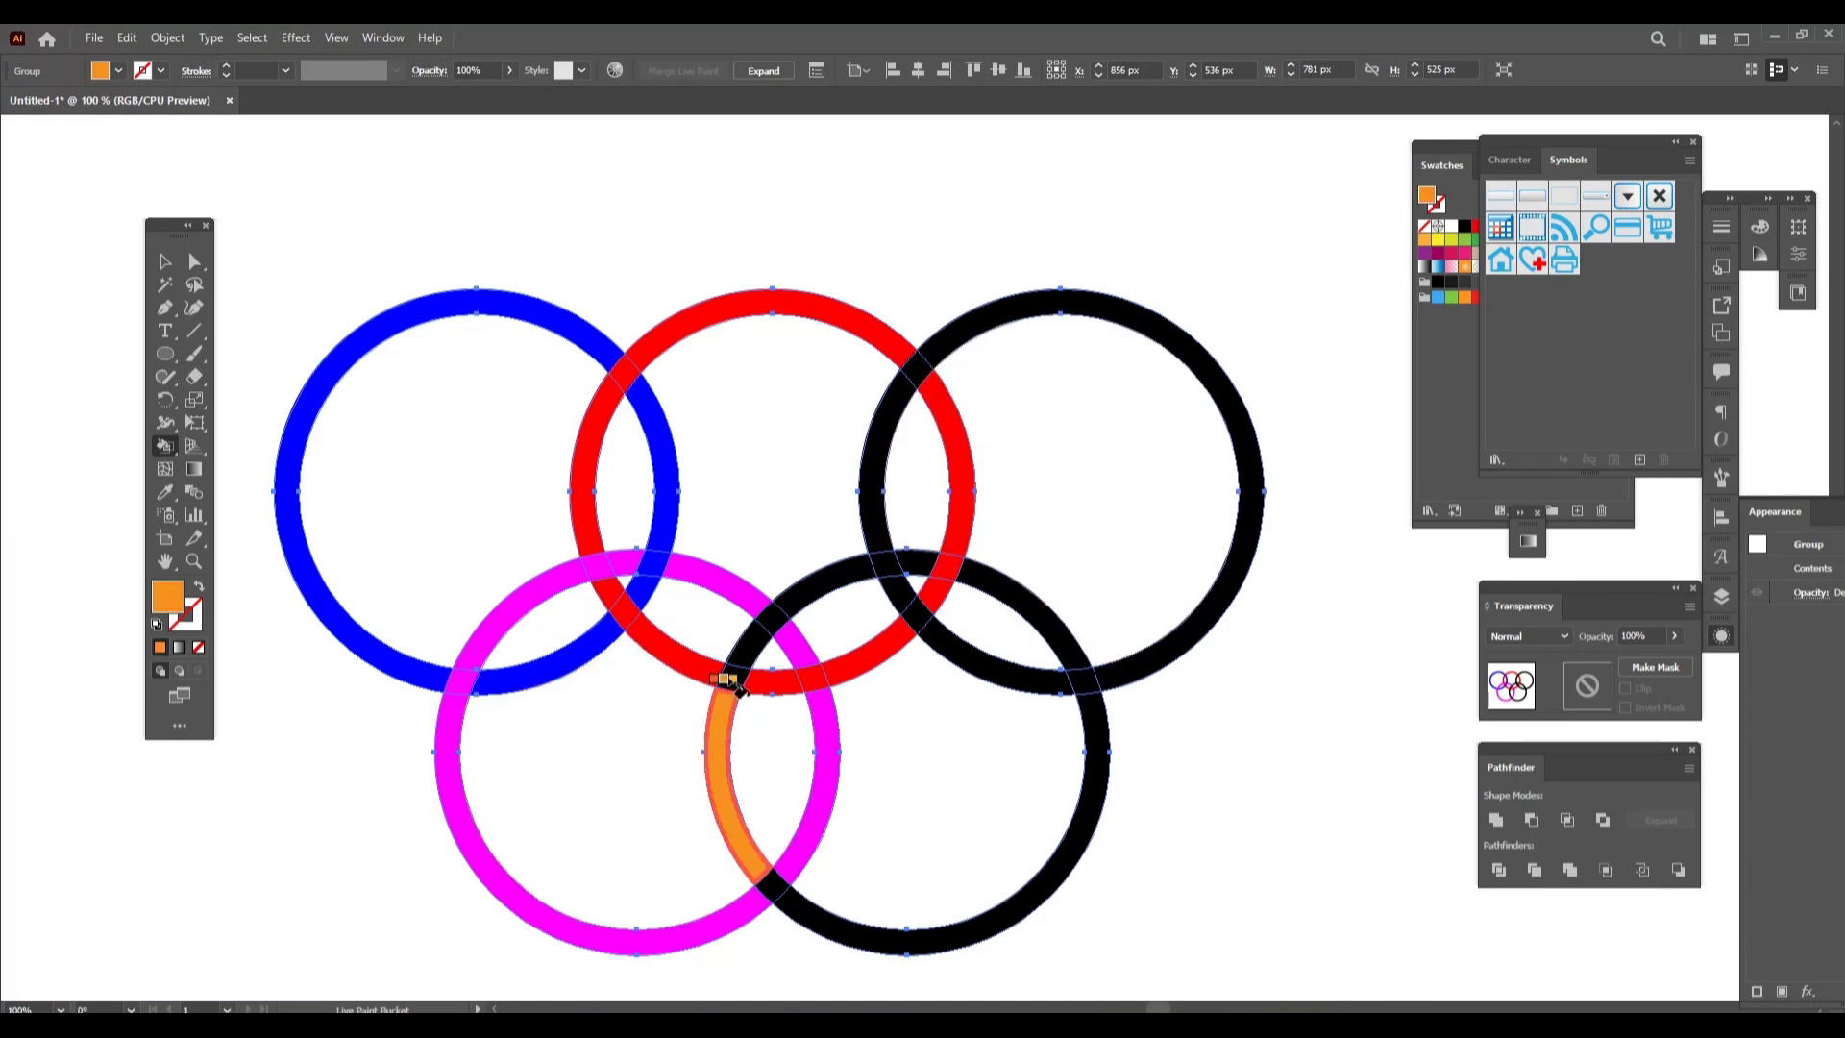
{"action": "left_click", "coordinate": [788, 904]}
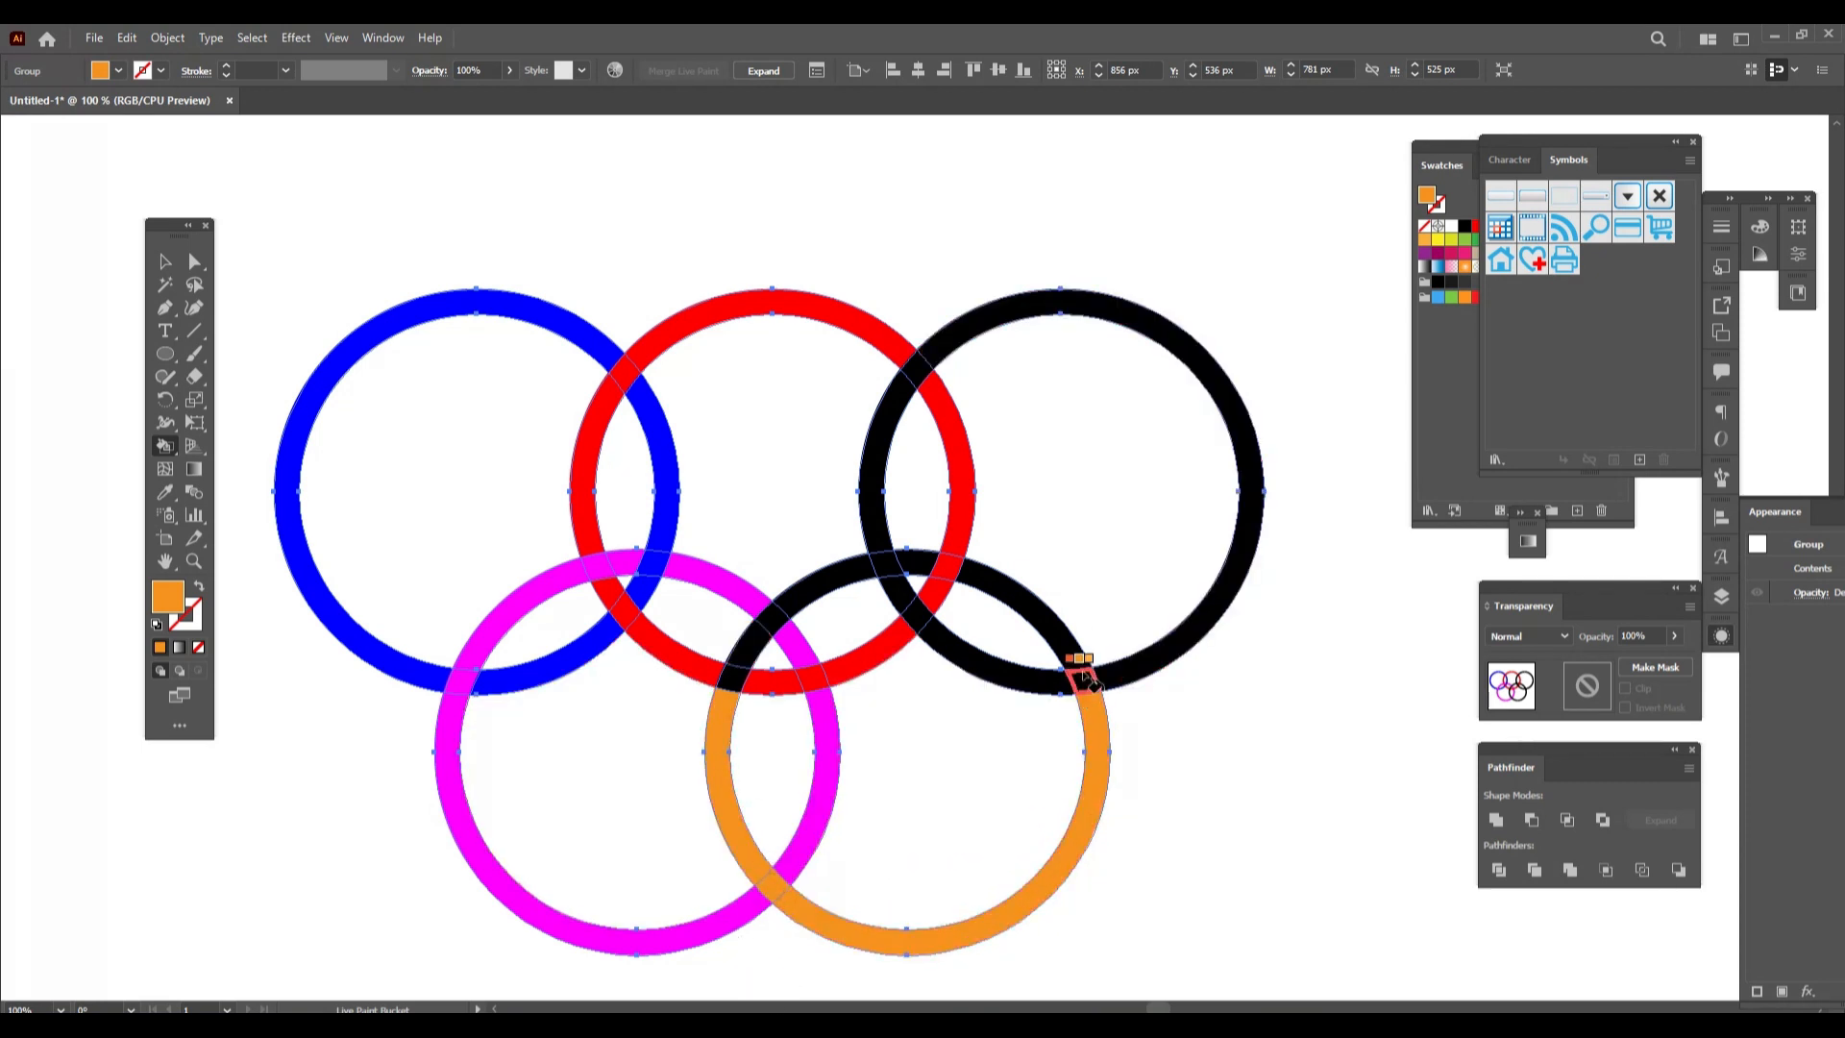
{"action": "left_click", "coordinate": [1075, 644]}
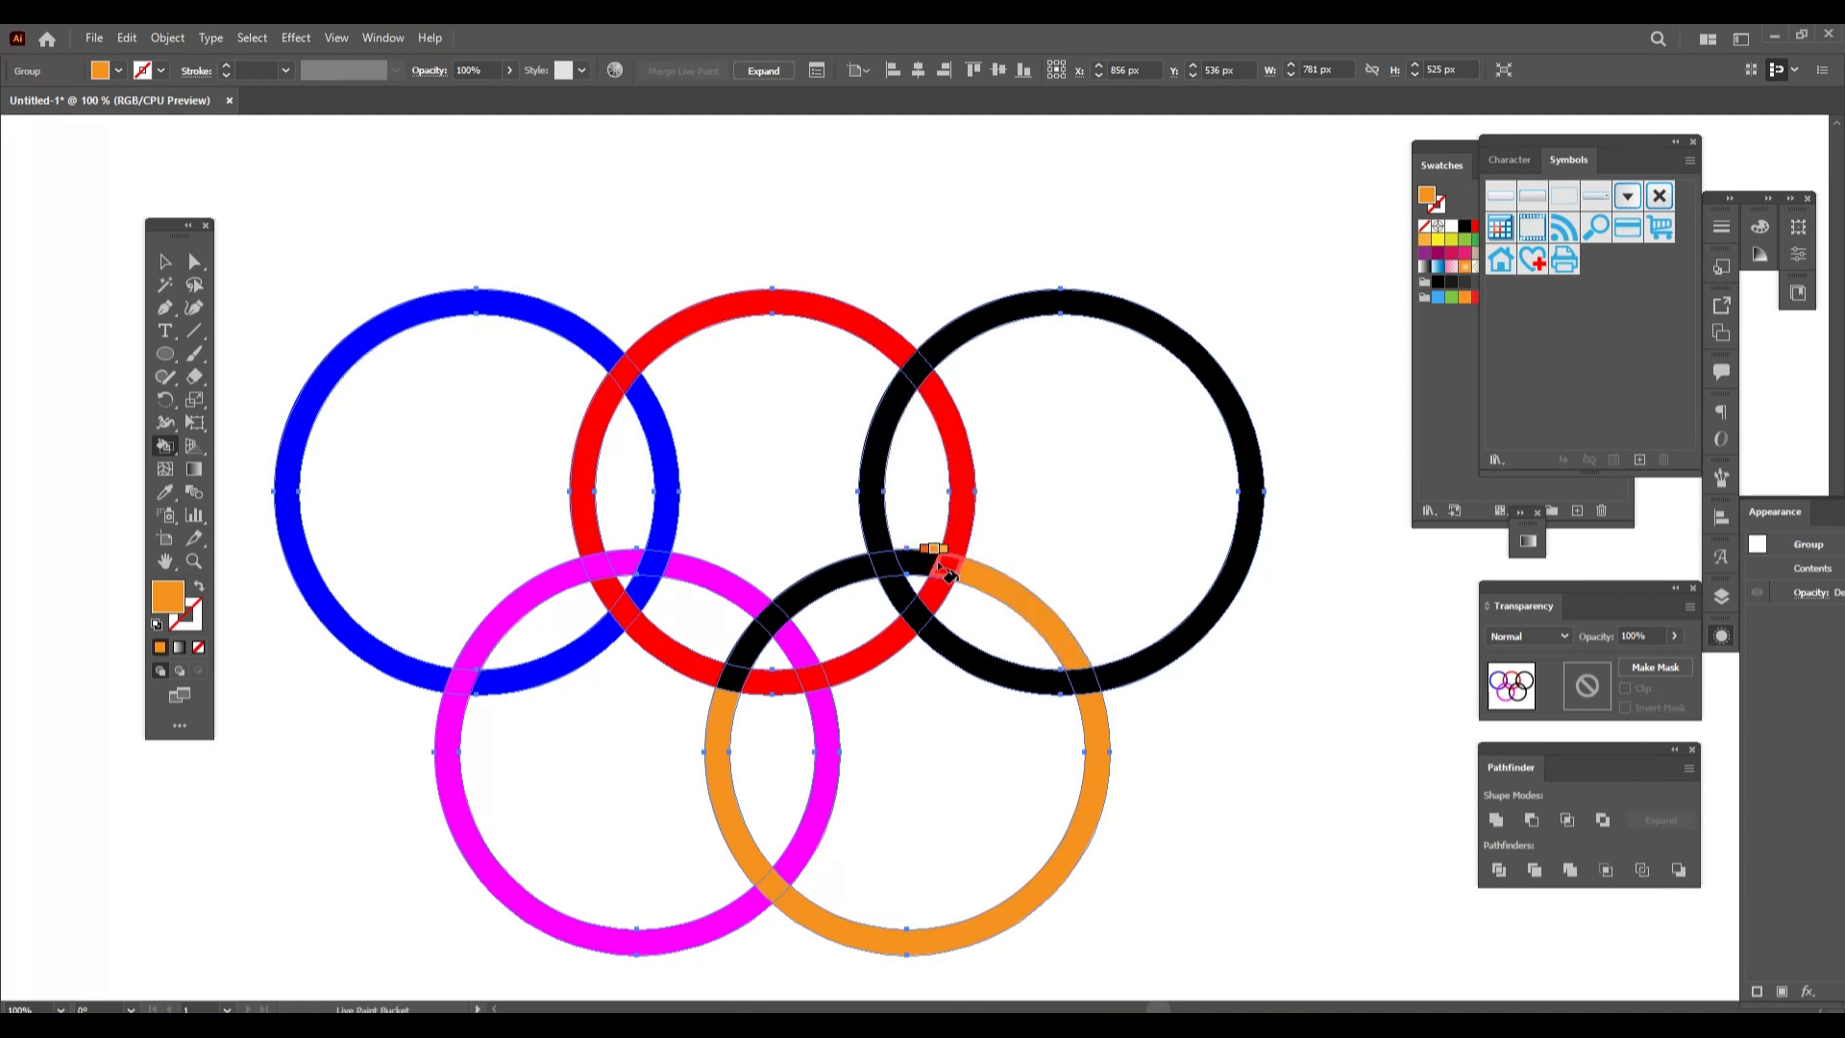
{"action": "left_click", "coordinate": [865, 562]}
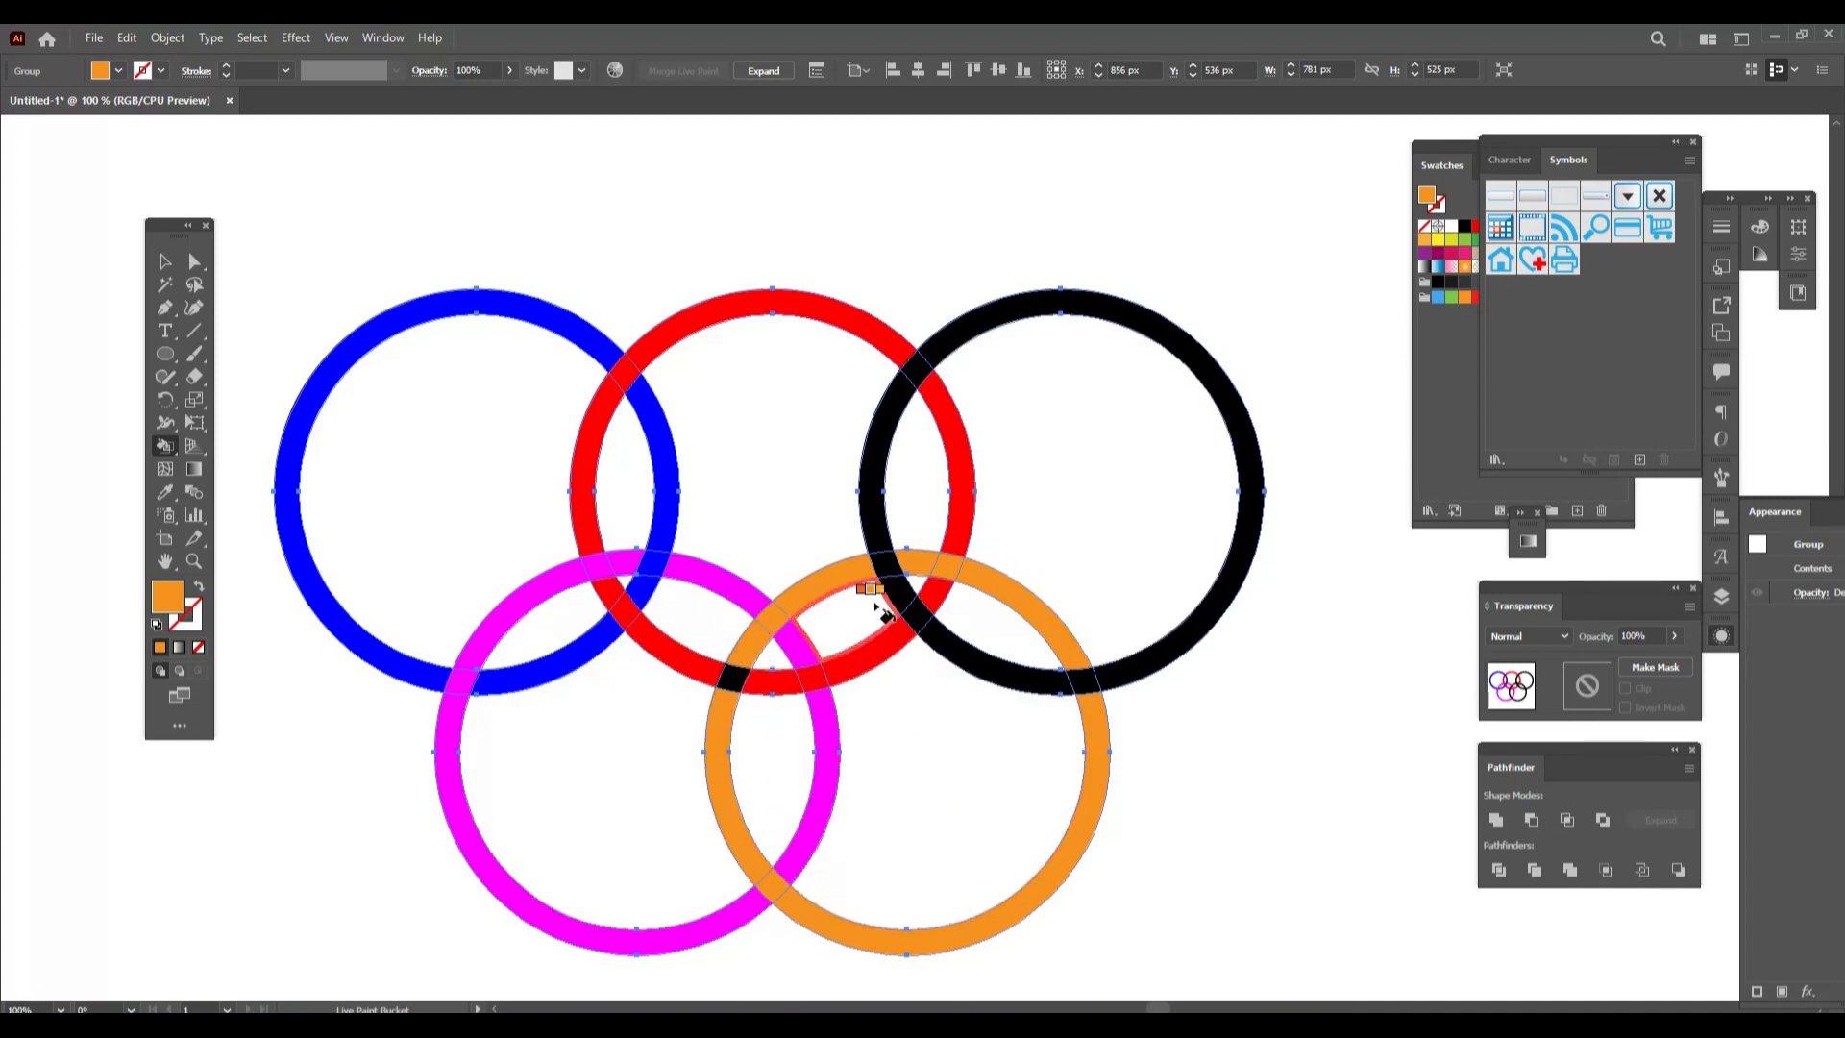
Paint the upper-right ring's segments green with the Live Paint Bucket, including the upper and lower crossings where it passes over the red ring.
{"action": "key", "text": "Right"}
{"action": "key", "text": "Right"}
{"action": "key", "text": "Right"}
{"action": "key", "text": "Right"}
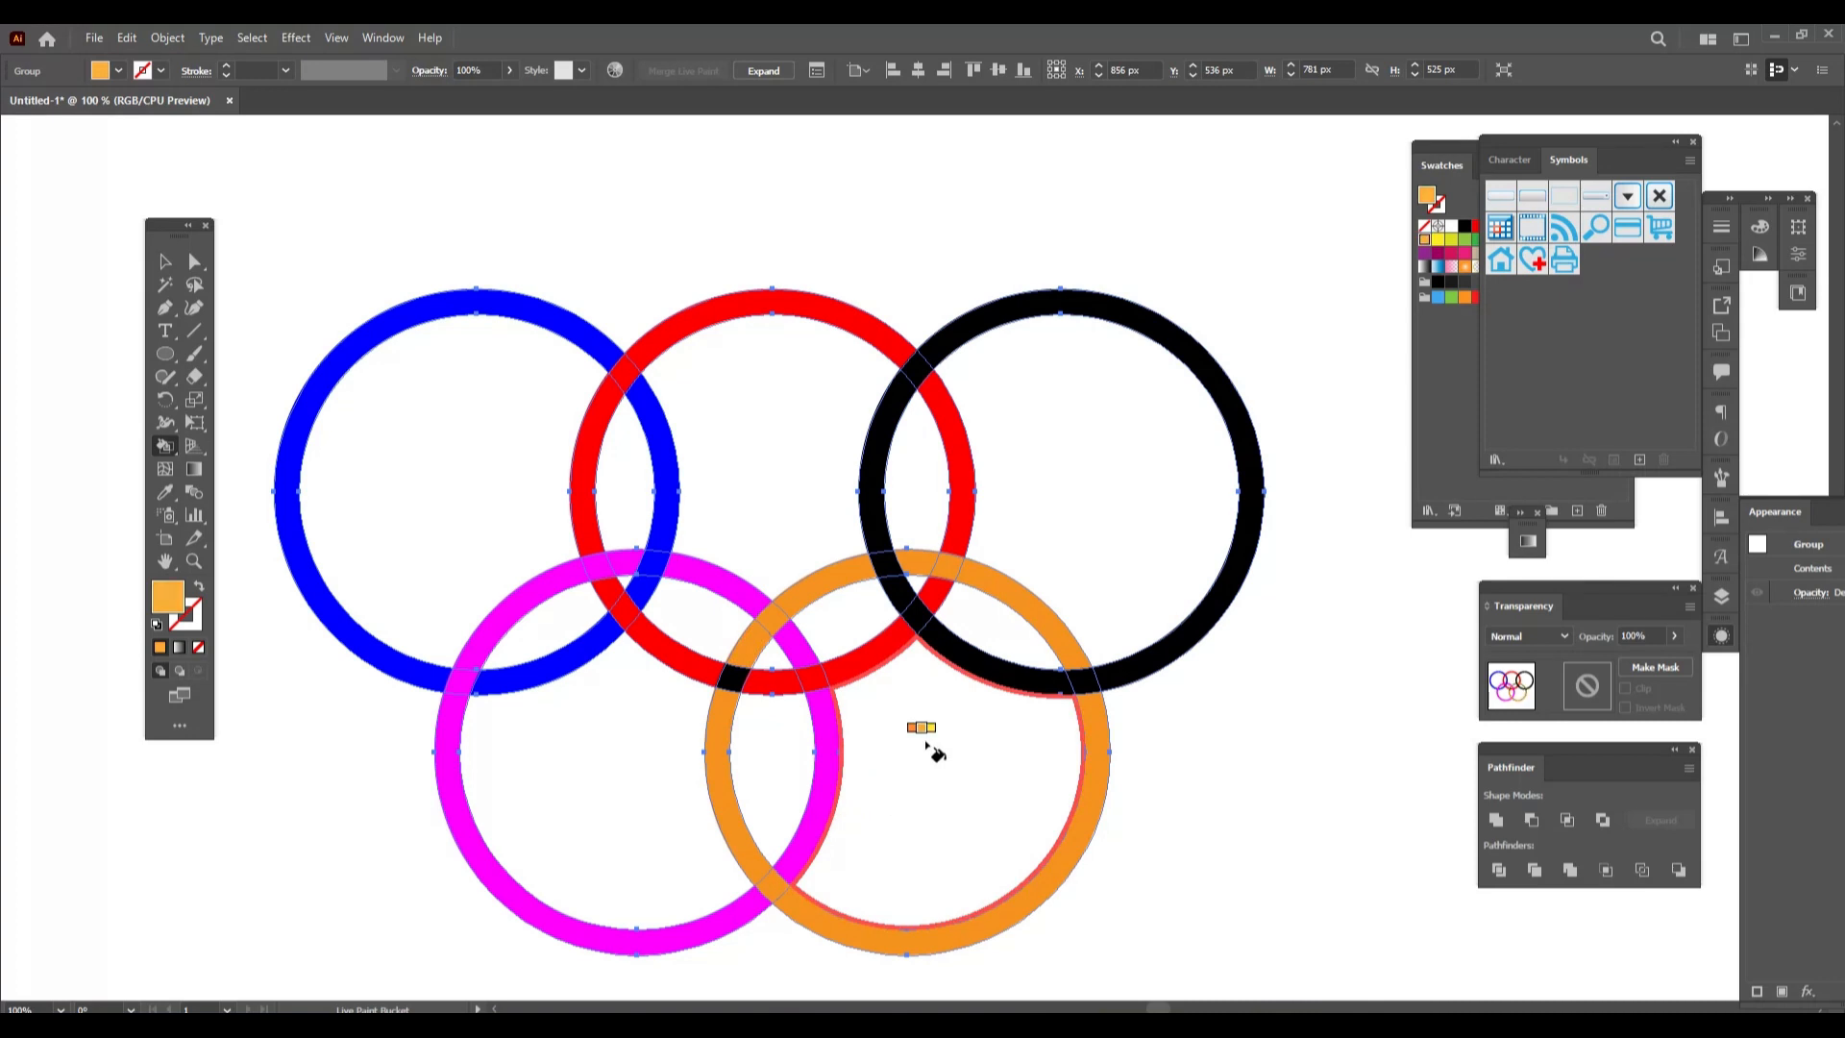
{"action": "key", "text": "Right"}
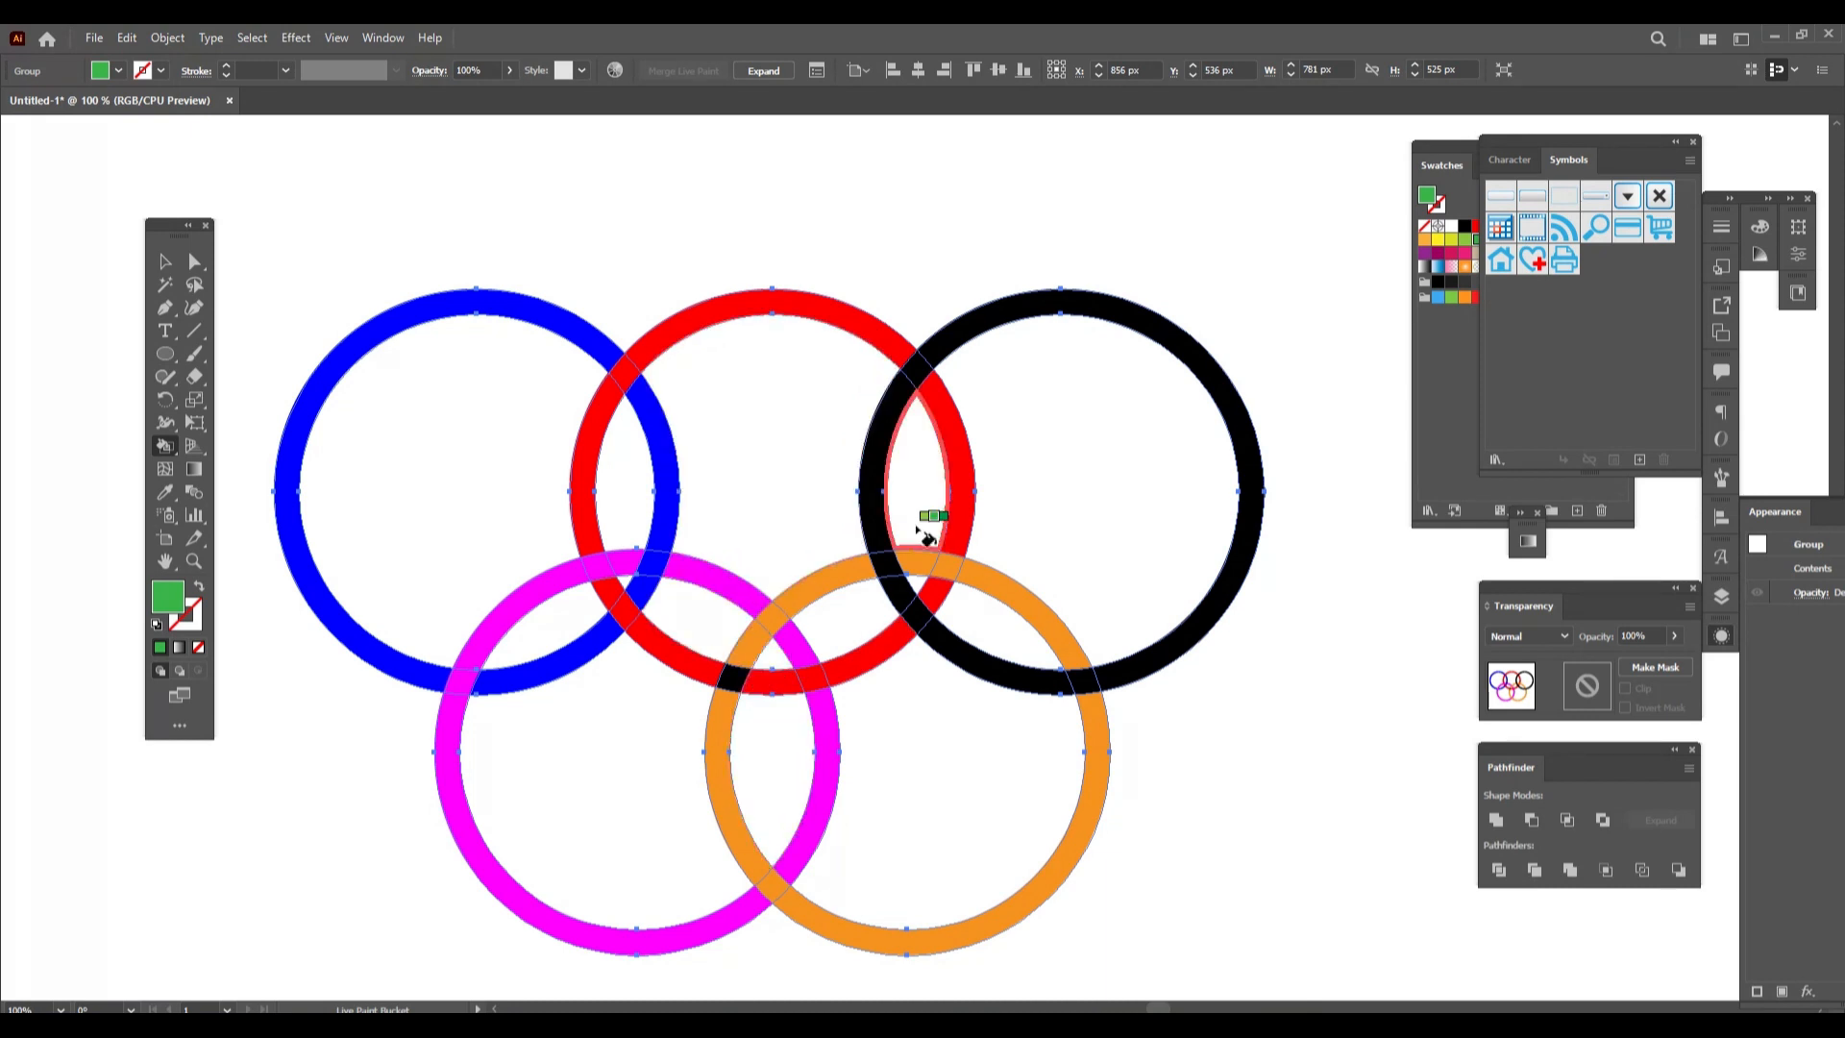
{"action": "left_click", "coordinate": [872, 507]}
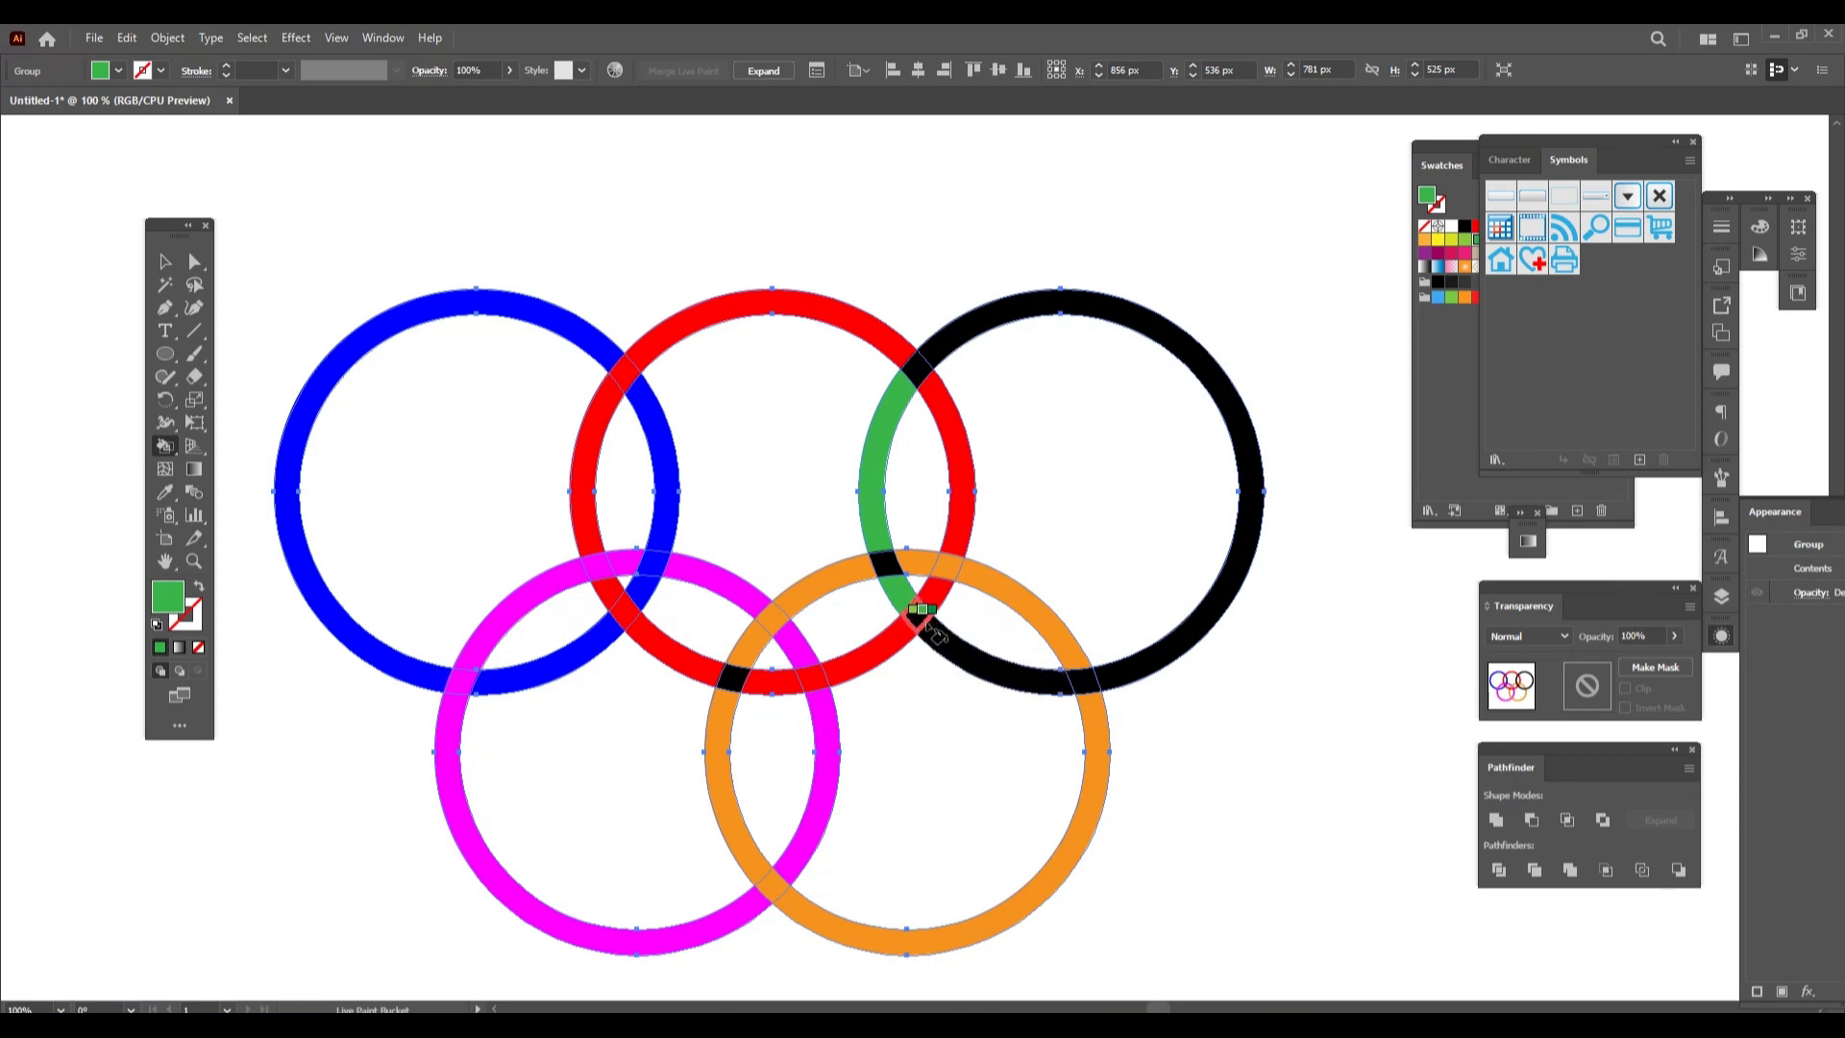
{"action": "left_click", "coordinate": [918, 616]}
{"action": "left_click", "coordinate": [1112, 667]}
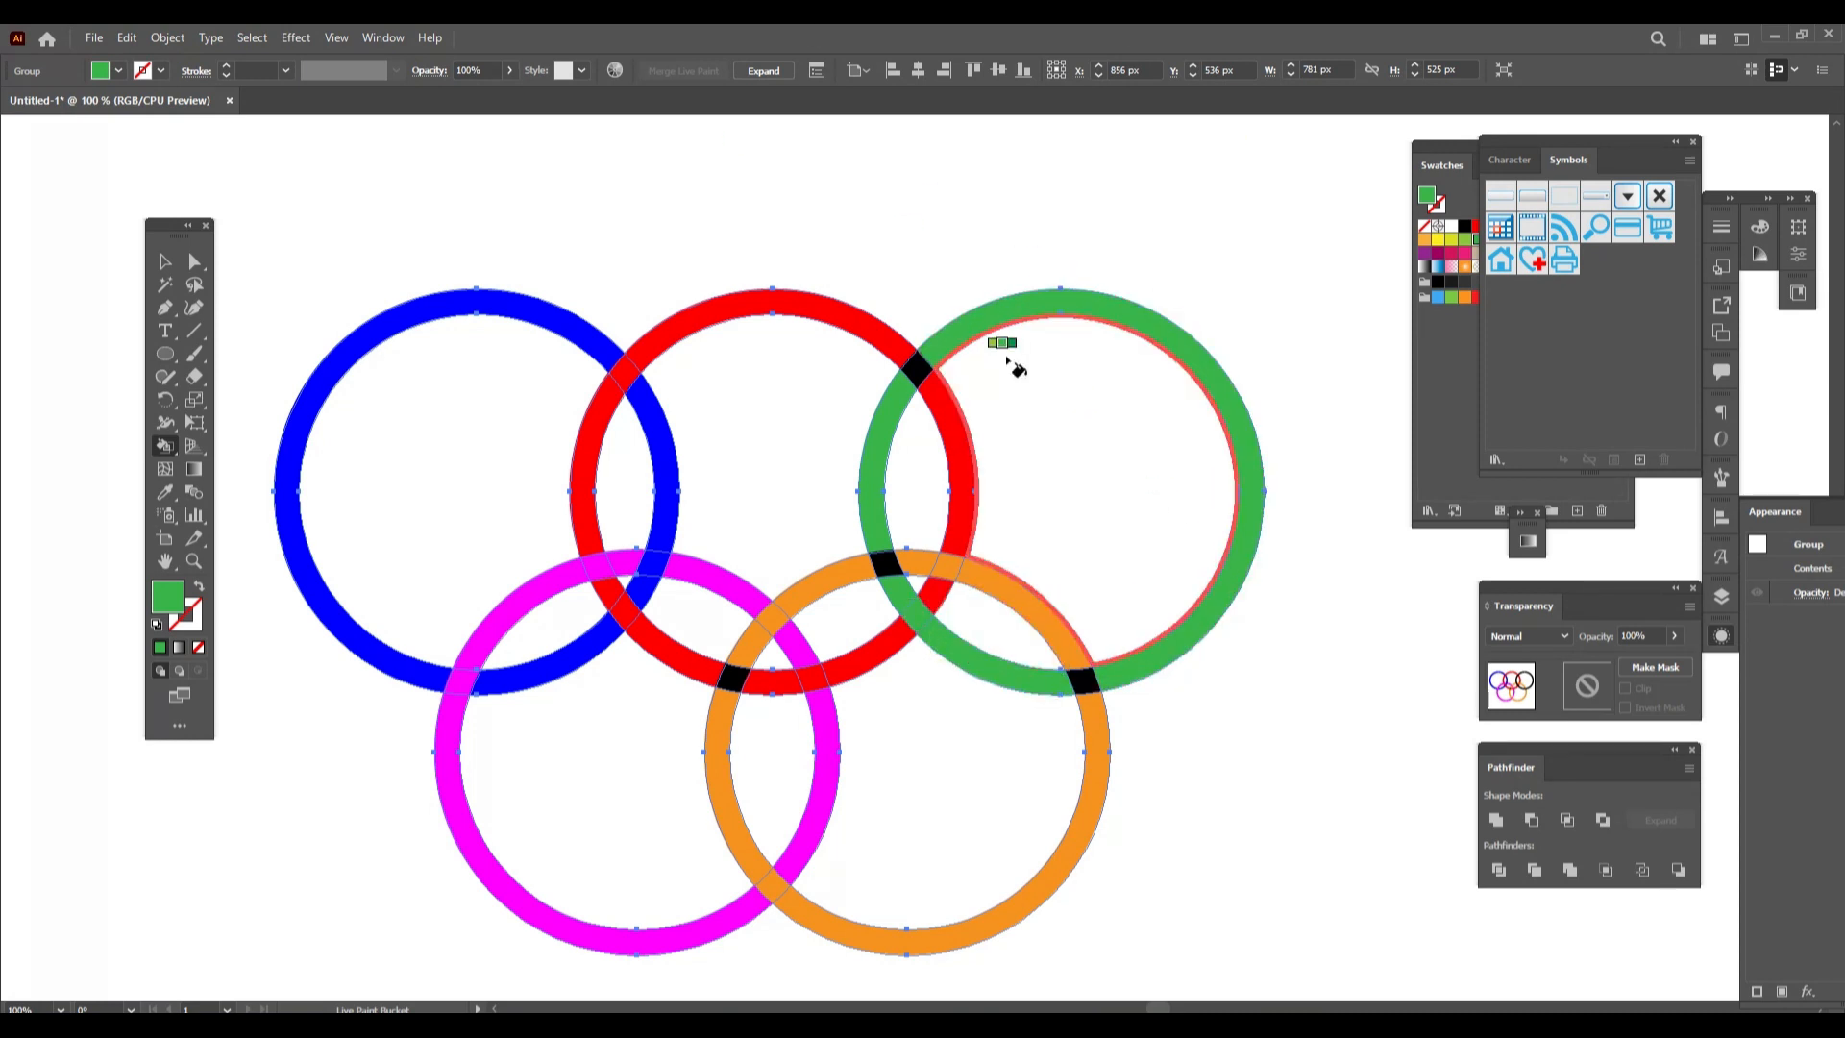
{"action": "left_click", "coordinate": [916, 367]}
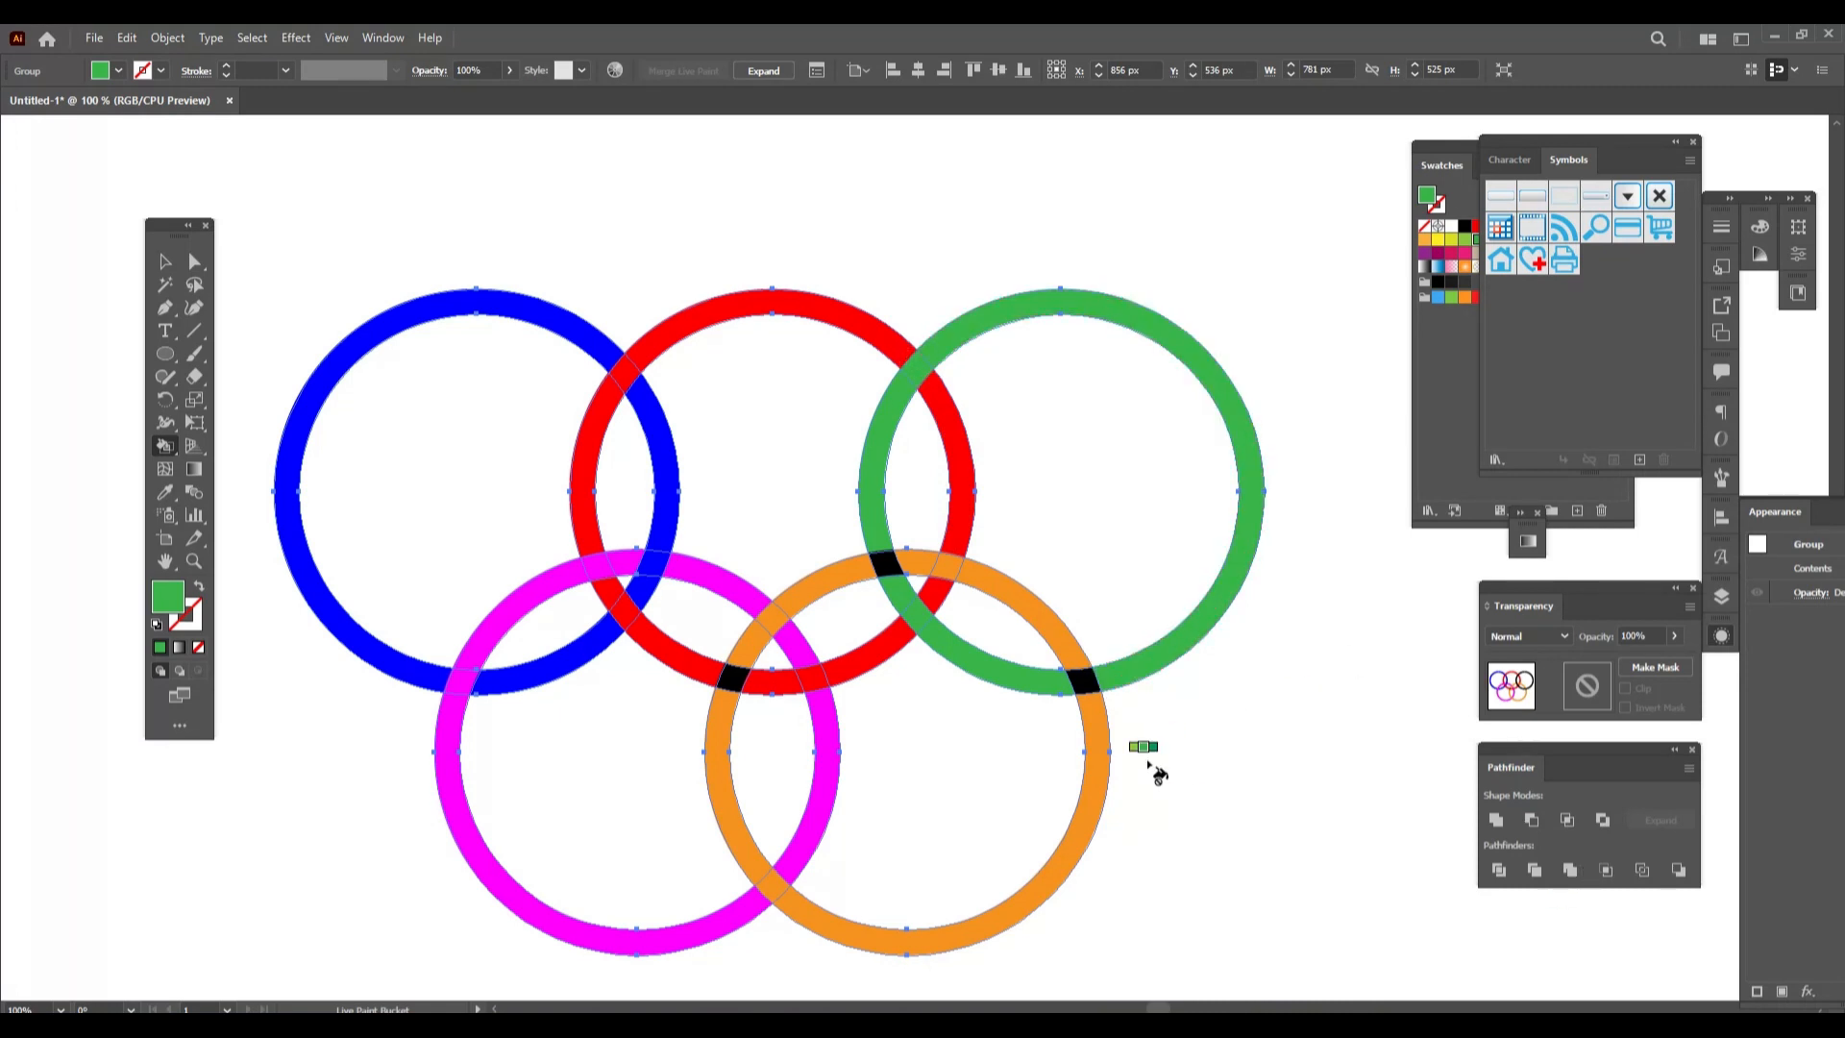
Paint the lower-right ring's remaining black crossings orange, where it passes over the red and green rings, sampling the colour from the ring.
{"action": "left_click", "coordinate": [742, 685]}
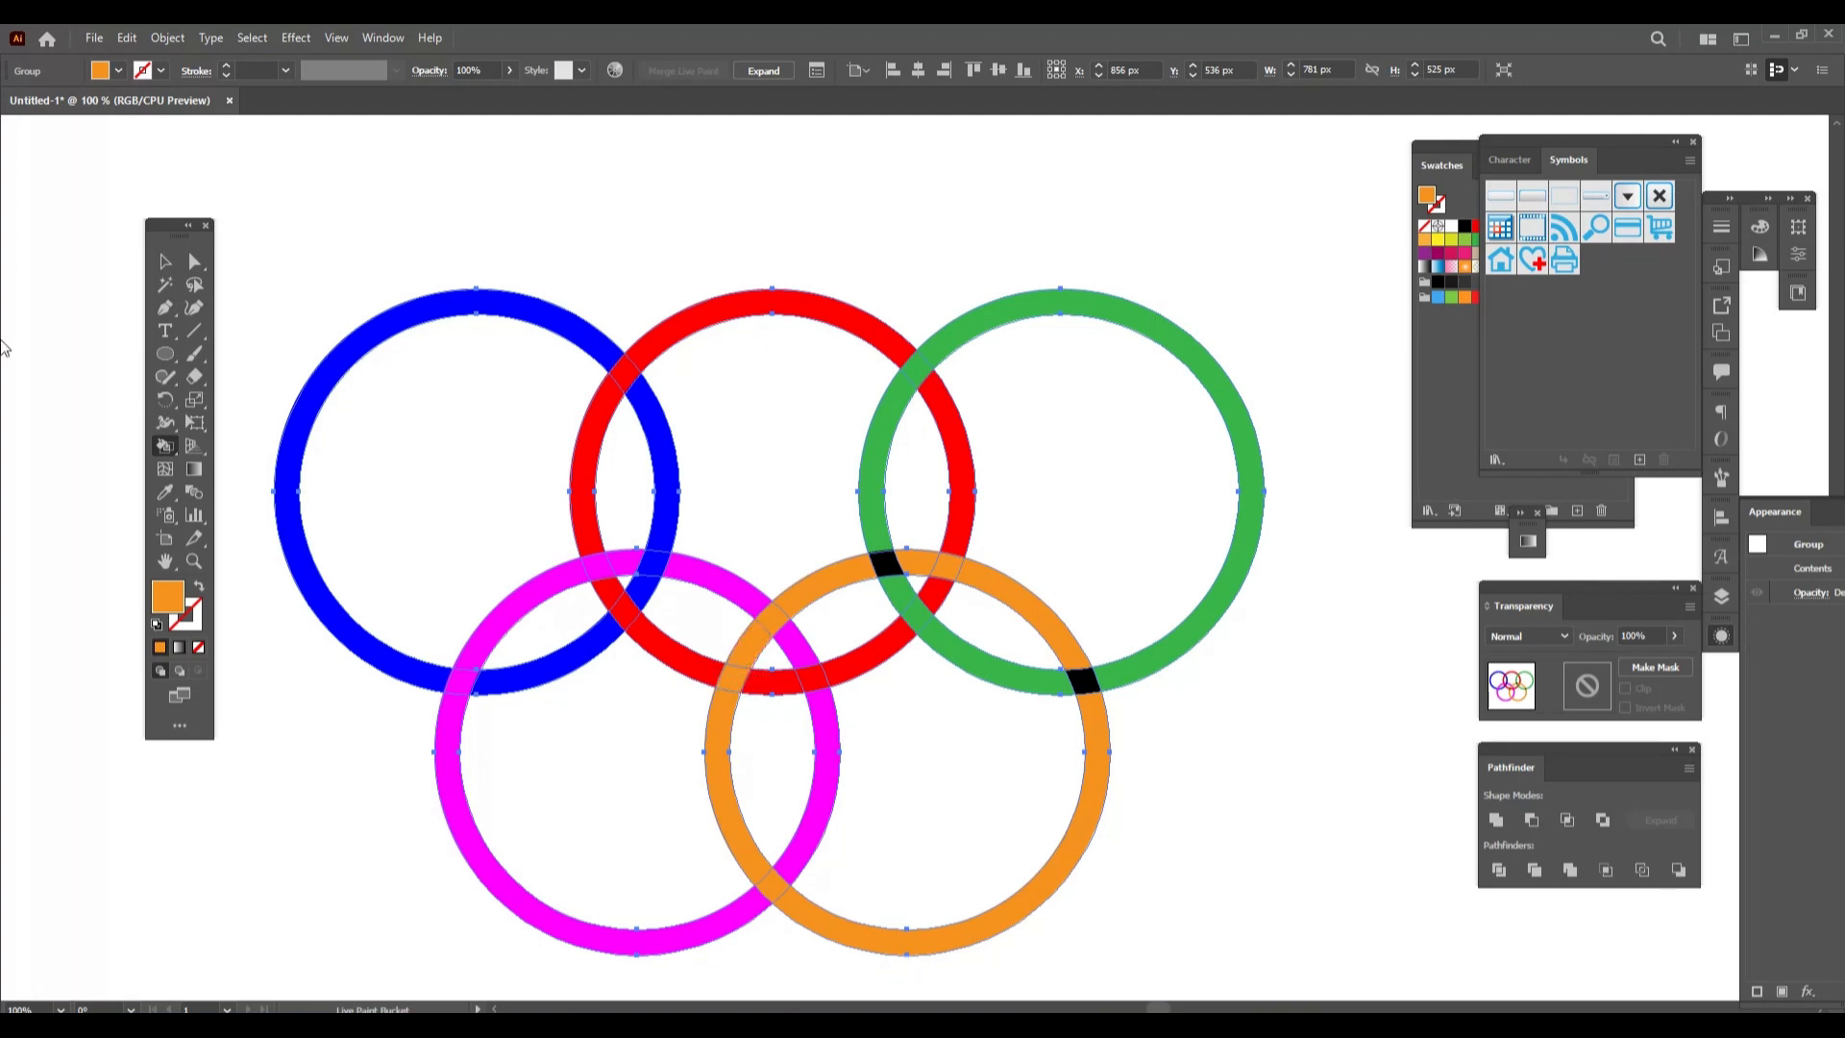
{"action": "key", "text": "v"}
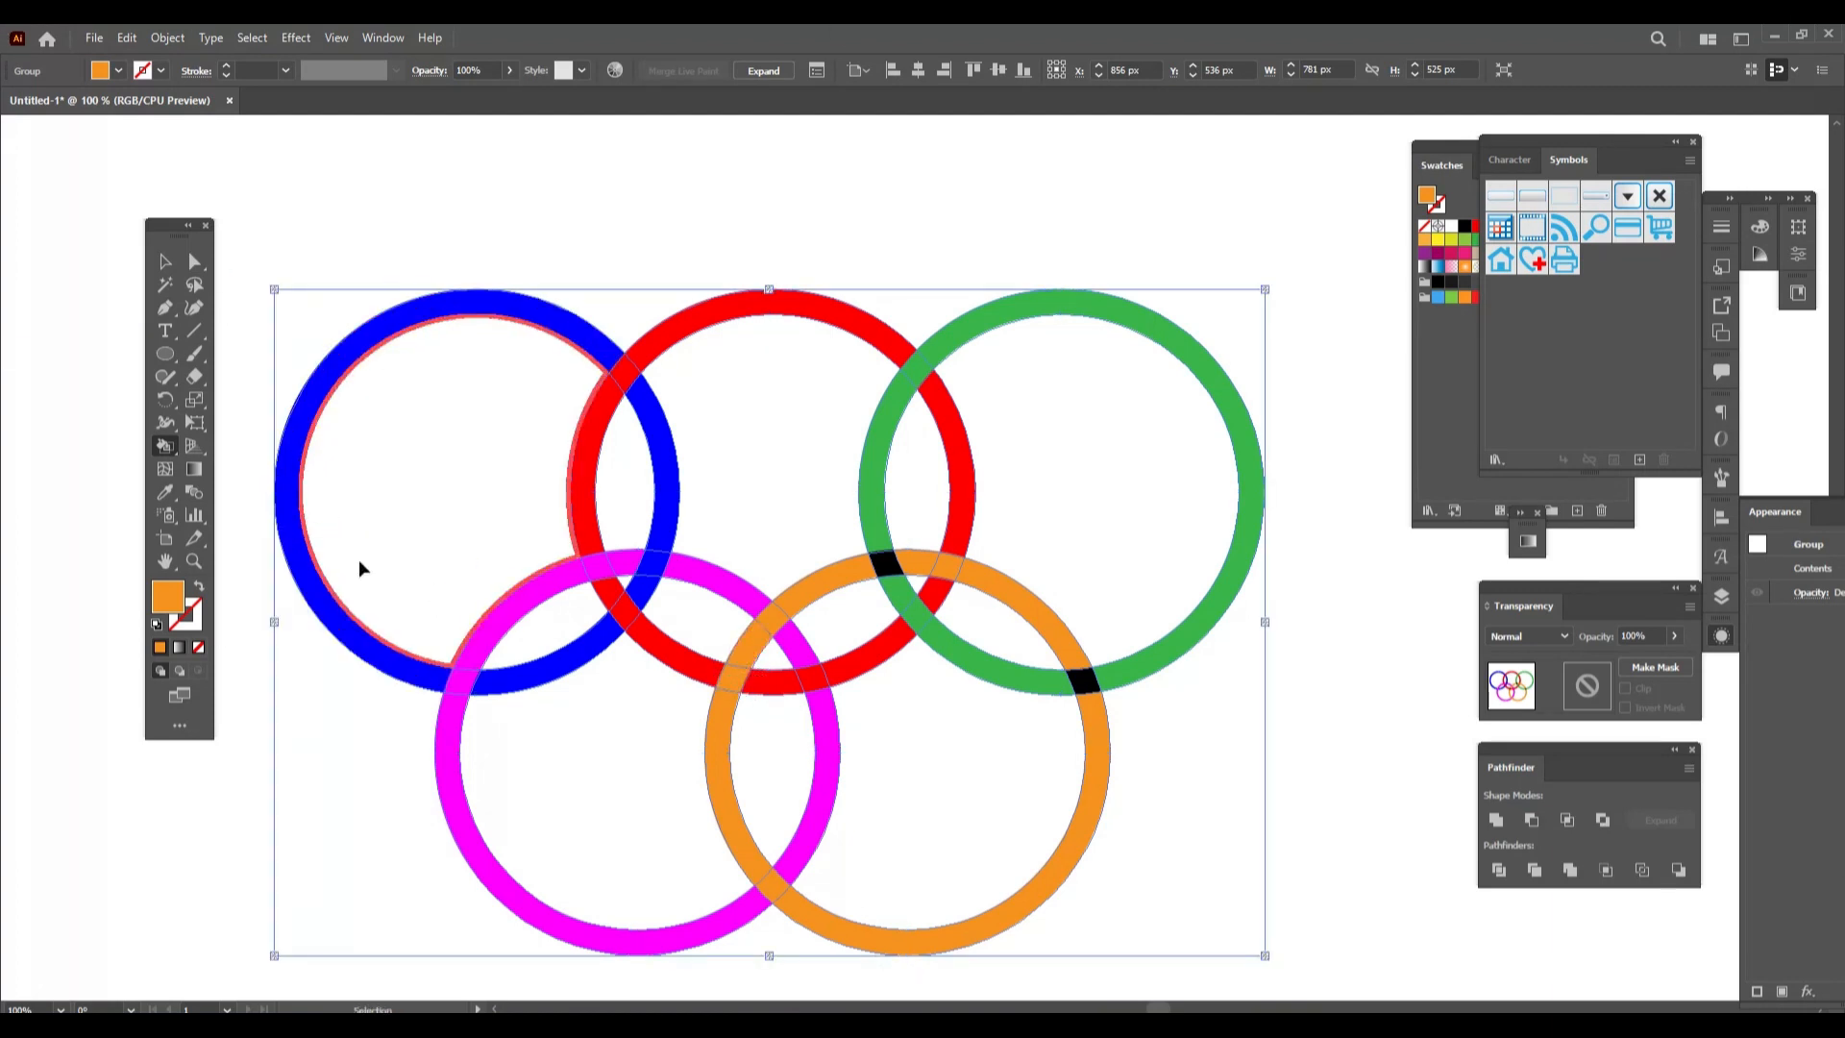
{"action": "key", "text": "k"}
{"action": "left_click", "coordinate": [696, 659], "text": "alt"}
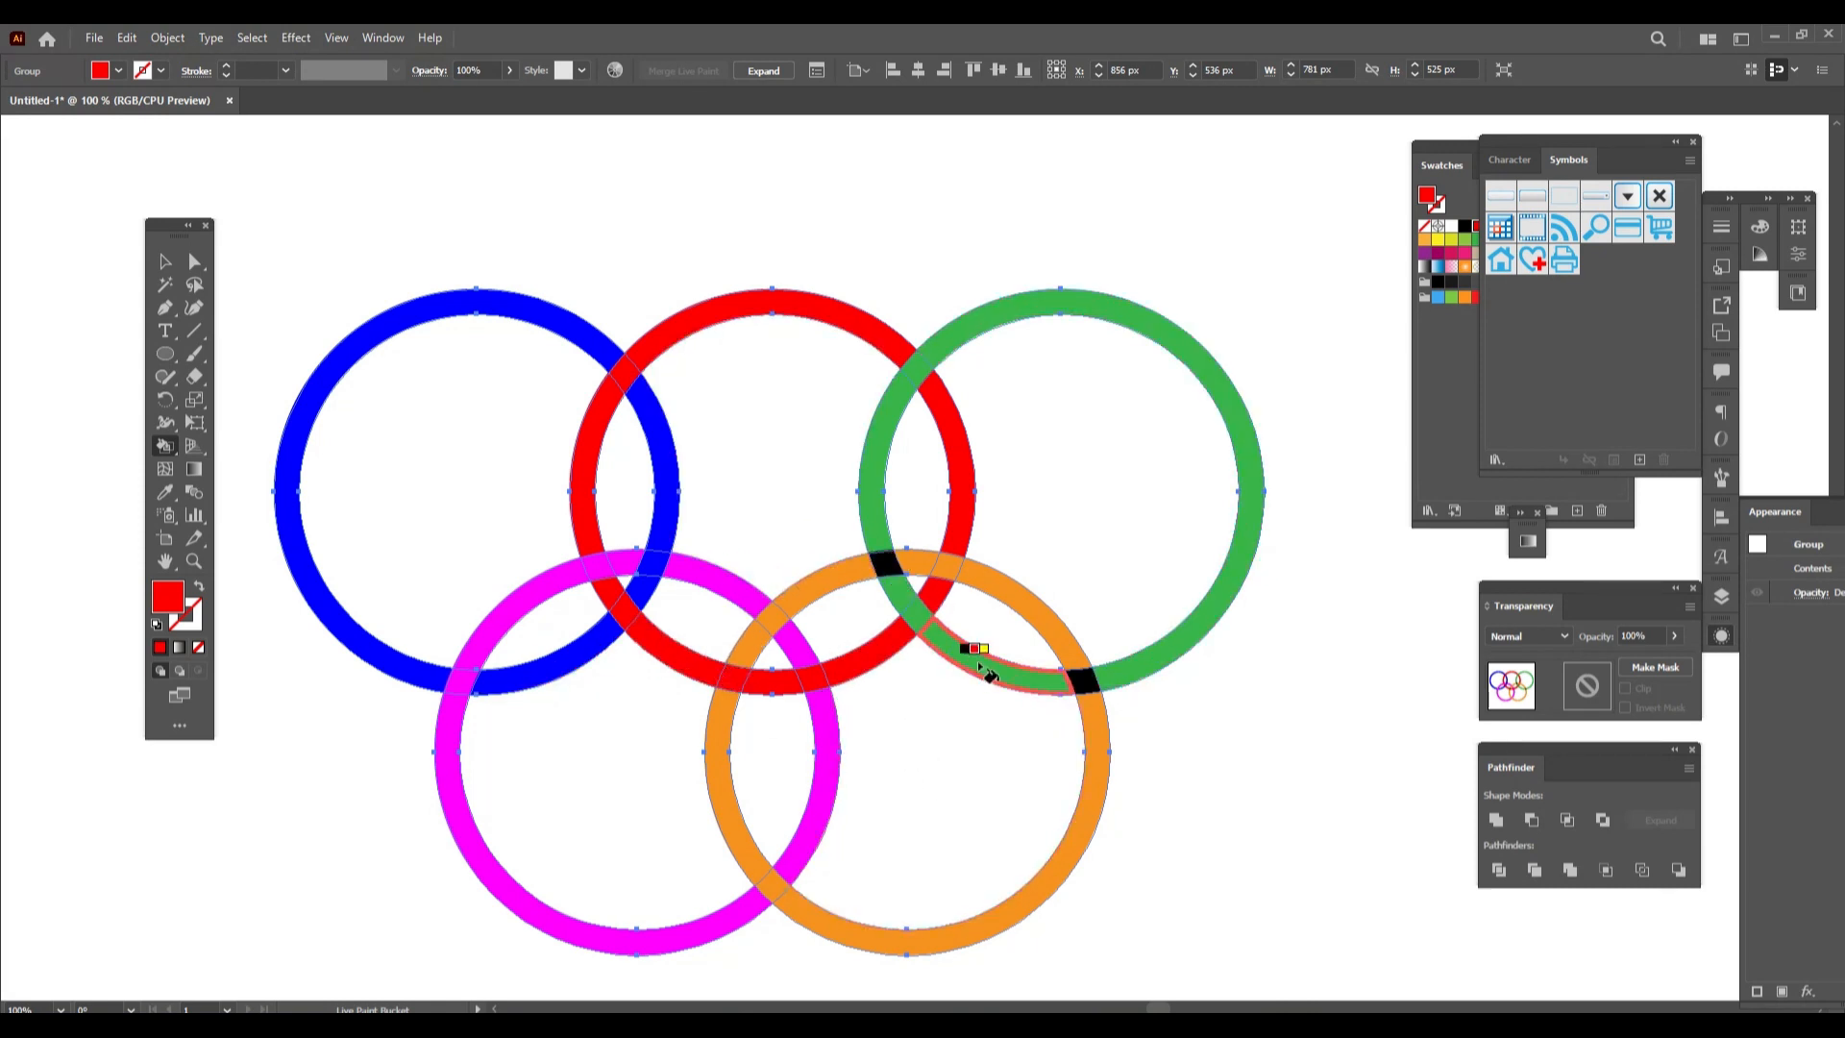
{"action": "left_click", "coordinate": [816, 590], "text": "alt"}
{"action": "left_click", "coordinate": [883, 565]}
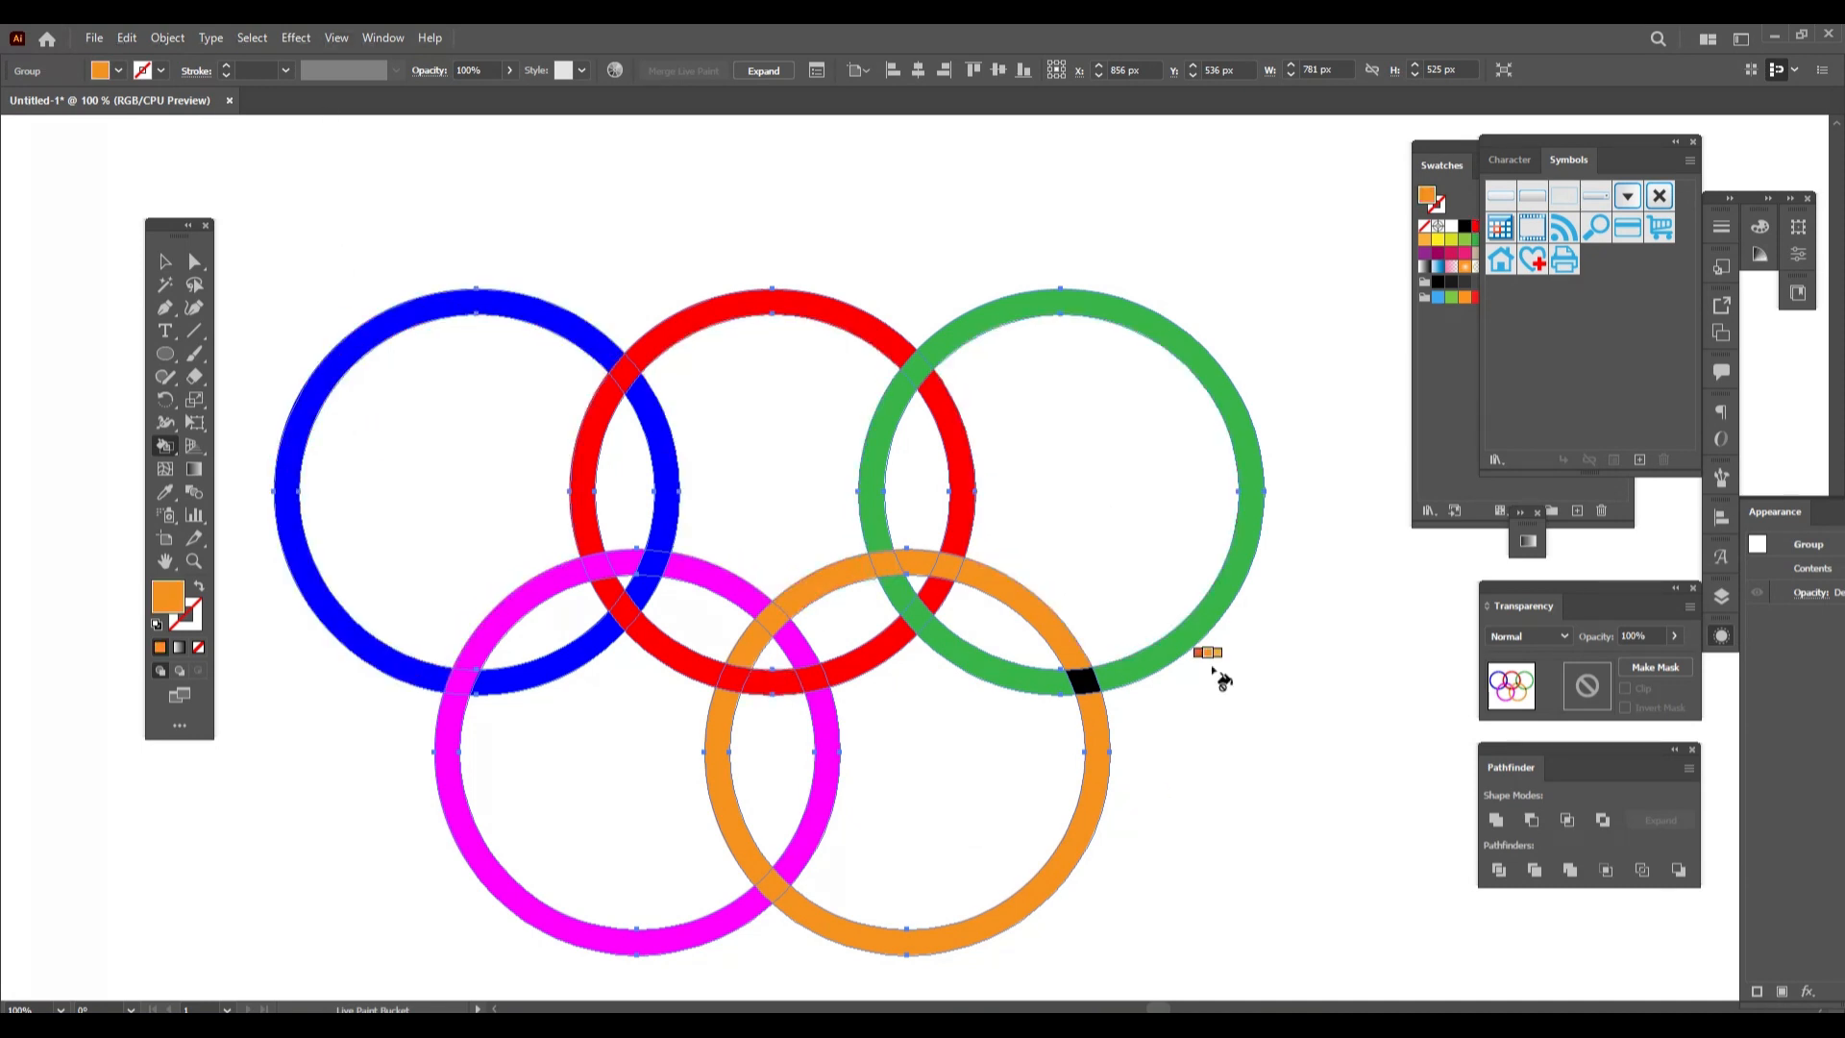
{"action": "left_click", "coordinate": [950, 579], "text": "alt"}
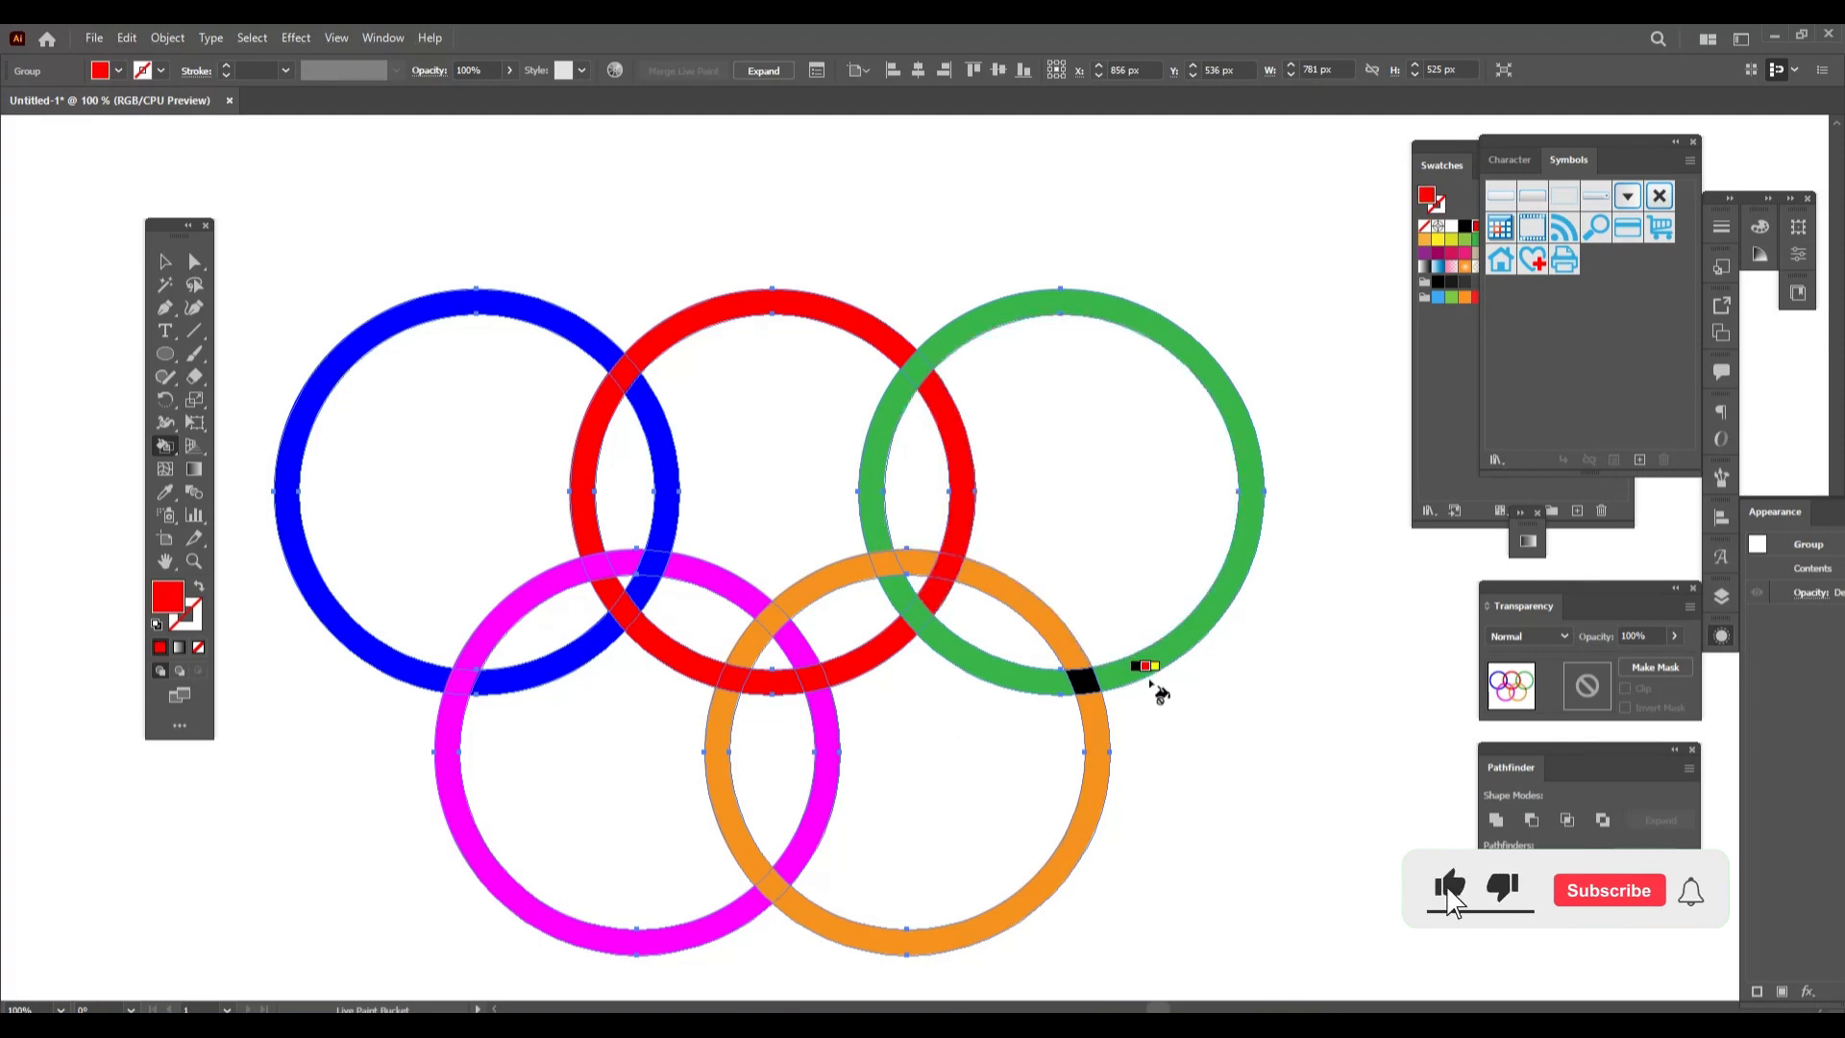
{"action": "left_click", "coordinate": [1096, 723], "text": "alt"}
{"action": "left_click", "coordinate": [1084, 682]}
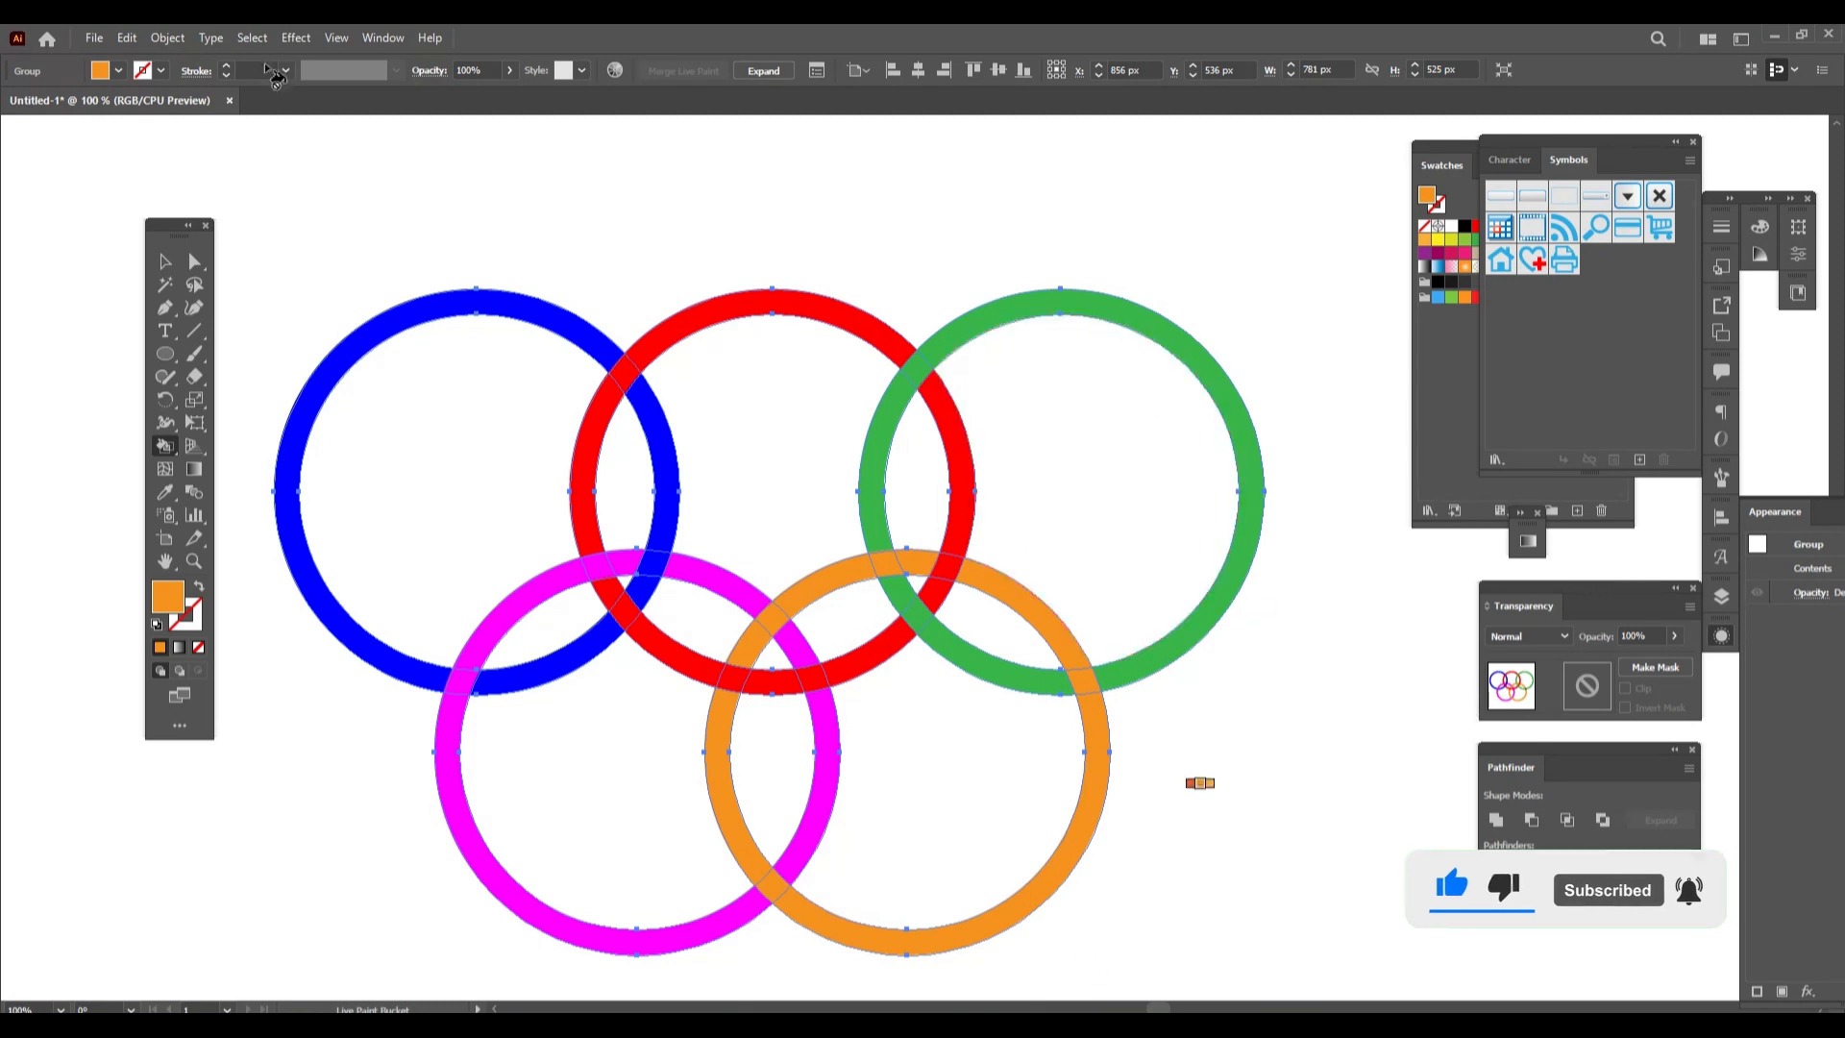
Fit the whole artboard in view and deselect the Live Paint group to view the finished rings.
{"action": "key", "text": "v"}
{"action": "key", "text": "ctrl+0"}
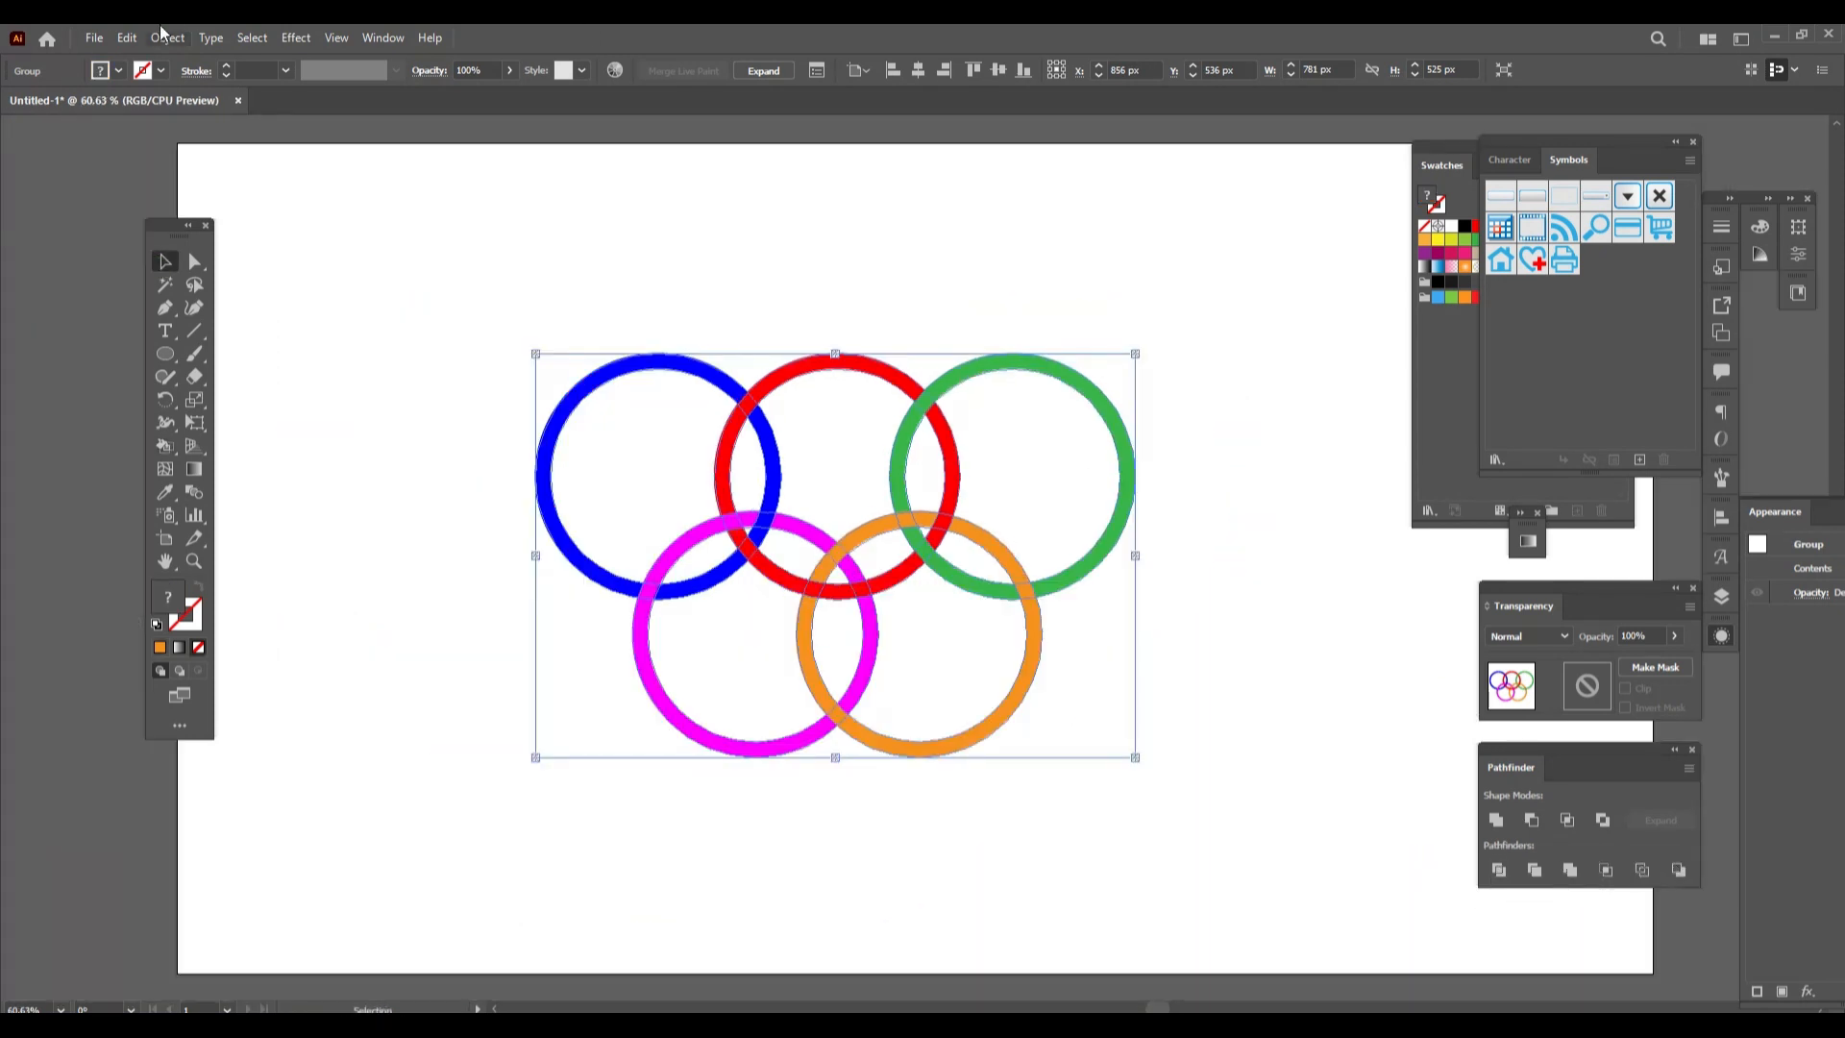
{"action": "left_click", "coordinate": [375, 561]}
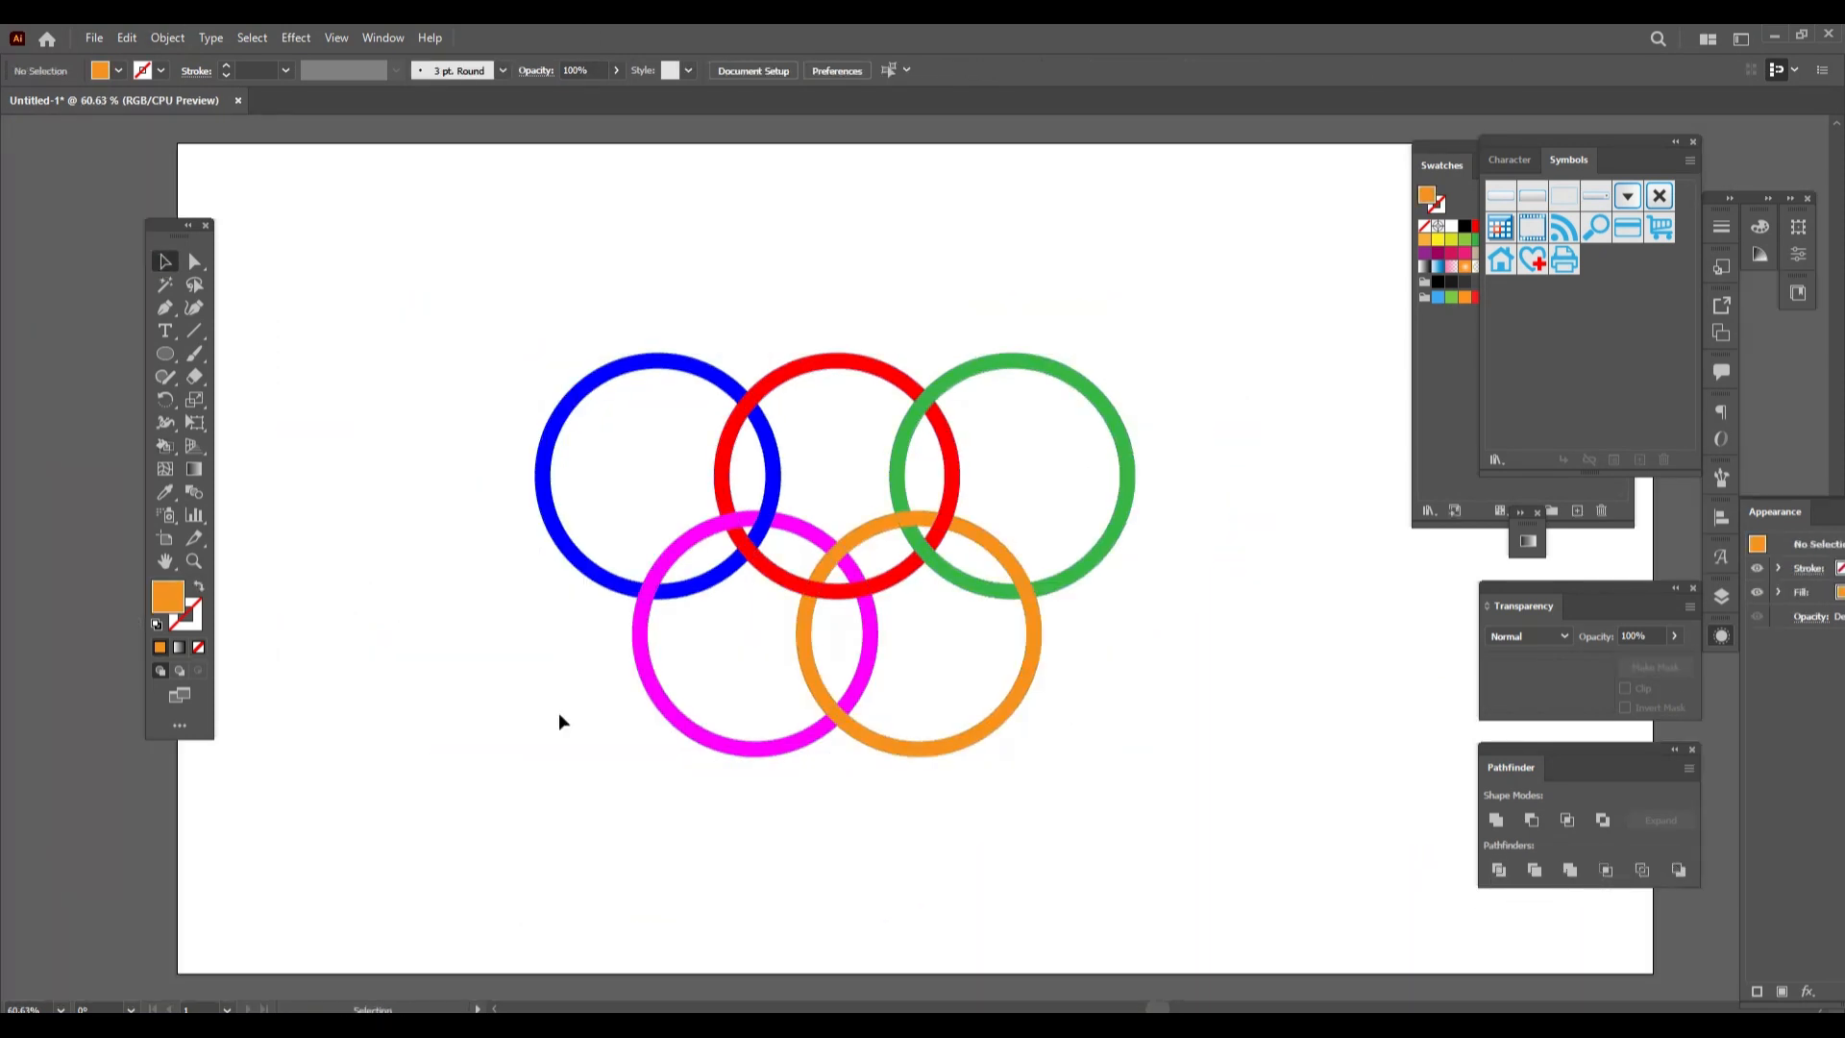